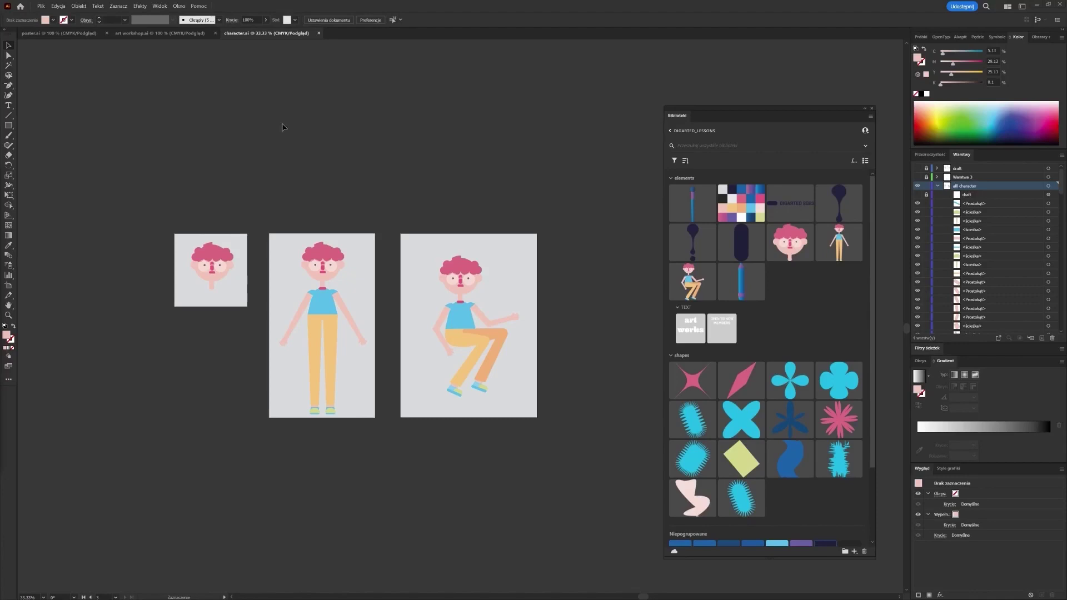
# - Create a new A4 landscape print document named "workshop poster" with CMYK colour mode
pyautogui.click(40, 6)
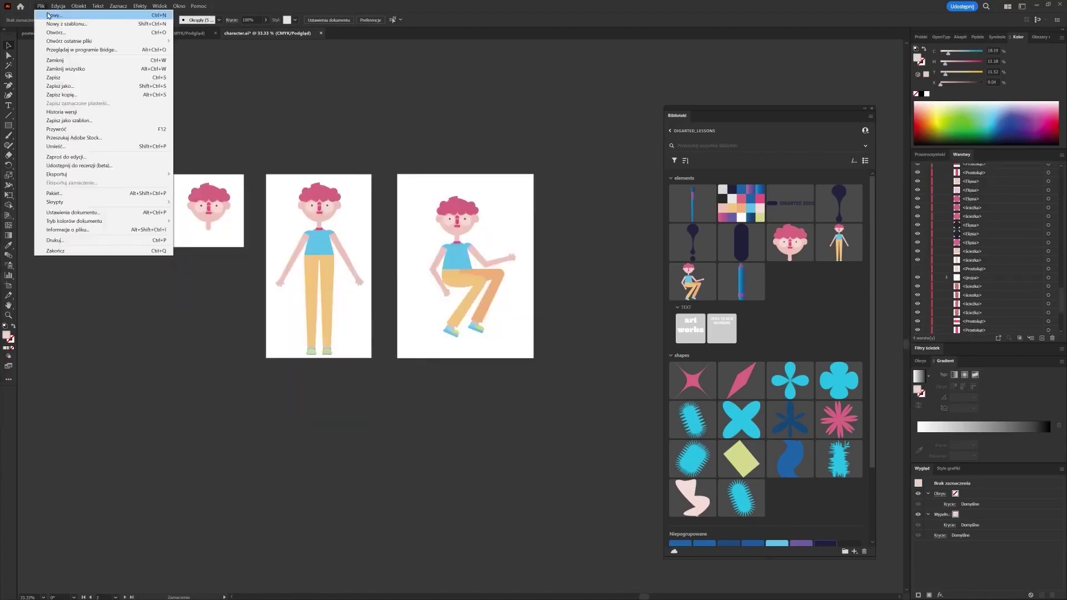
pyautogui.click(49, 15)
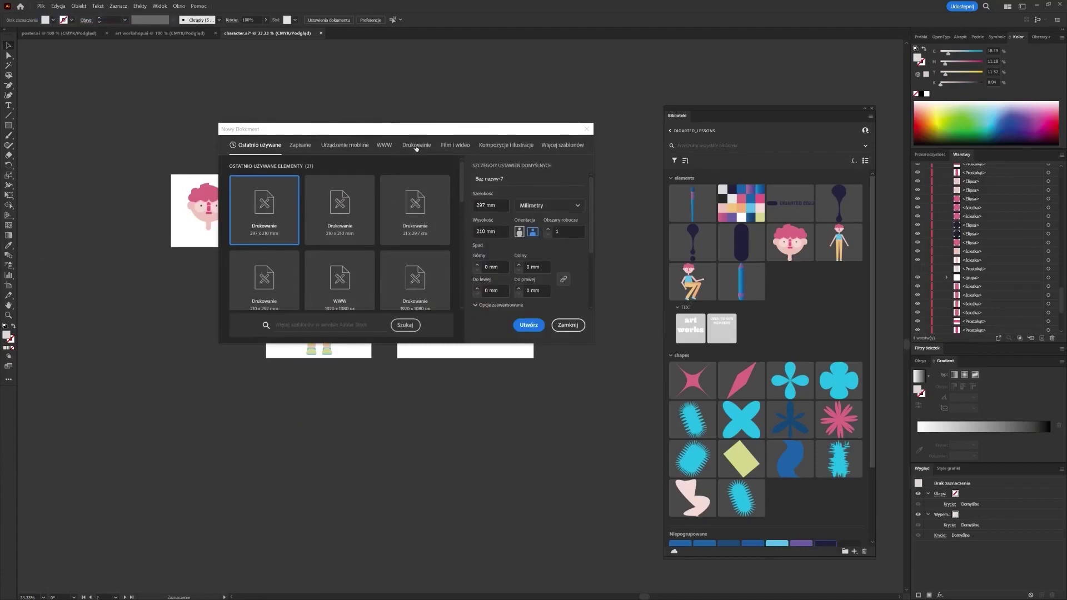
pyautogui.moveTo(423, 132); pyautogui.dragTo(391, 118)
pyautogui.click(380, 128)
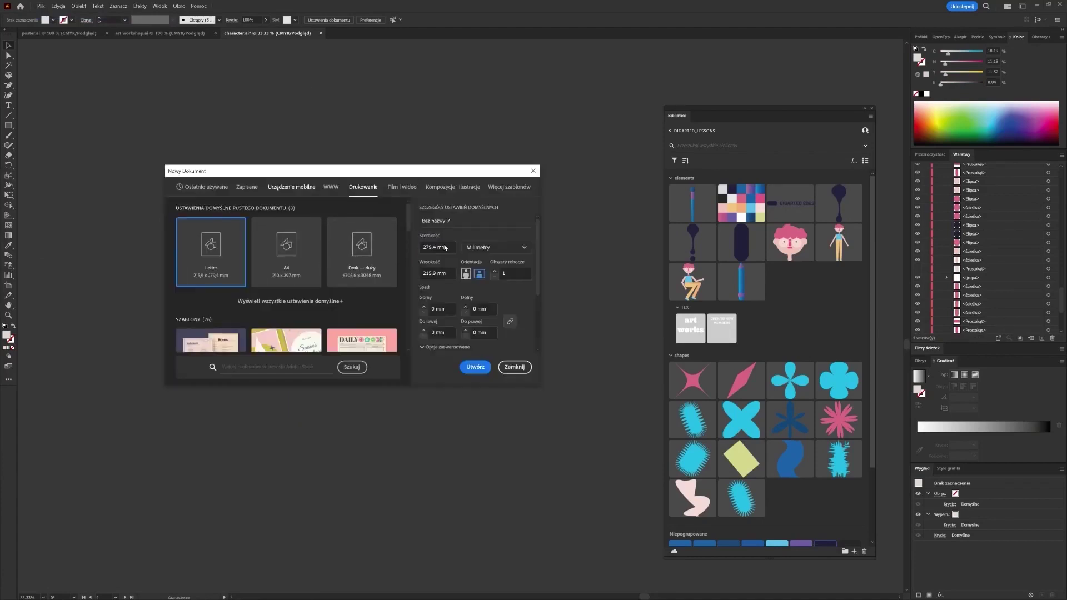
pyautogui.click(275, 248)
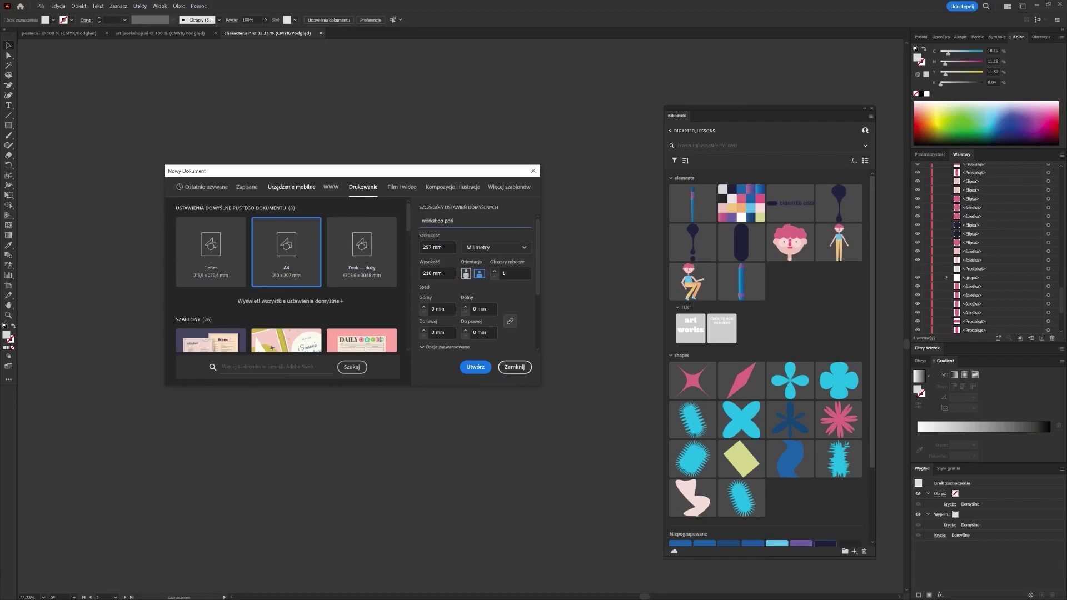
pyautogui.moveTo(537, 280); pyautogui.dragTo(537, 340)
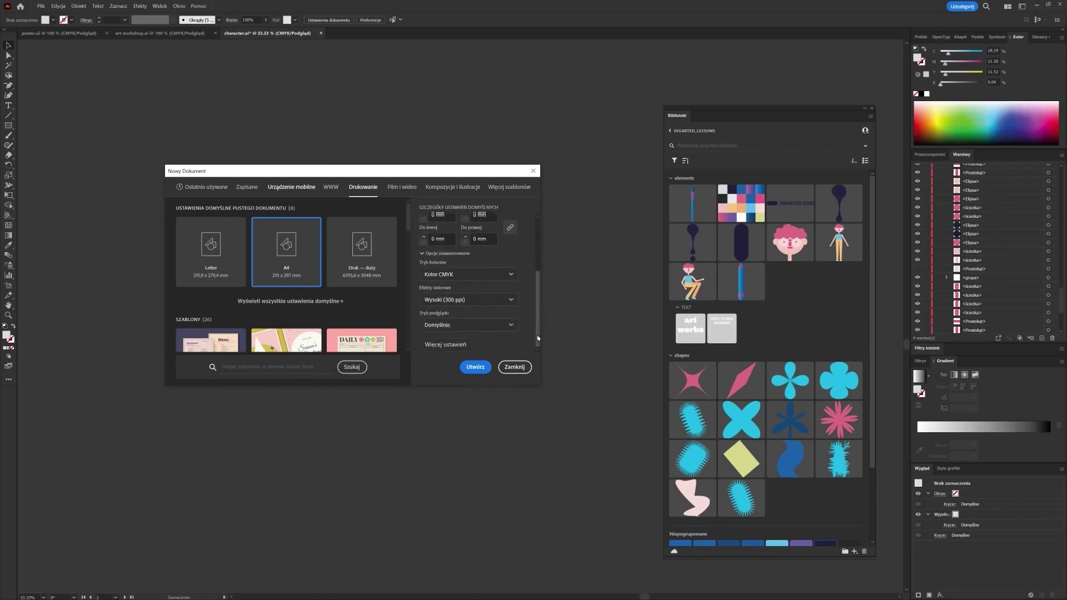
pyautogui.click(477, 369)
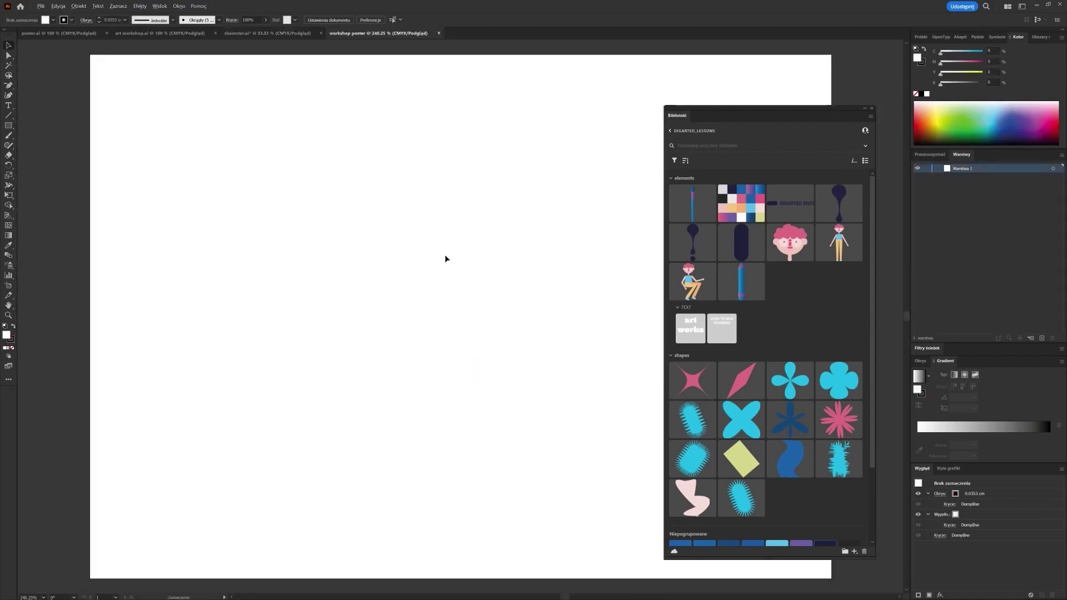
# - Narrow the floating library window and move it beside the empty artboard
pyautogui.scroll(-2, 445, 258)
pyautogui.moveTo(454, 259); pyautogui.dragTo(373, 265)
pyautogui.moveTo(833, 111); pyautogui.dragTo(871, 96)
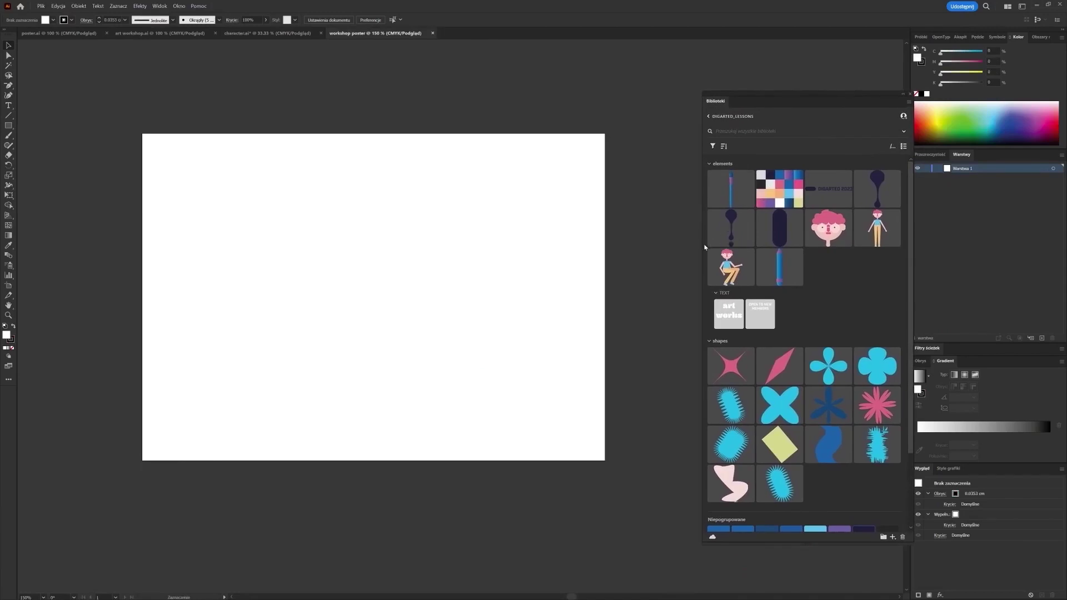
pyautogui.moveTo(702, 245); pyautogui.dragTo(783, 278)
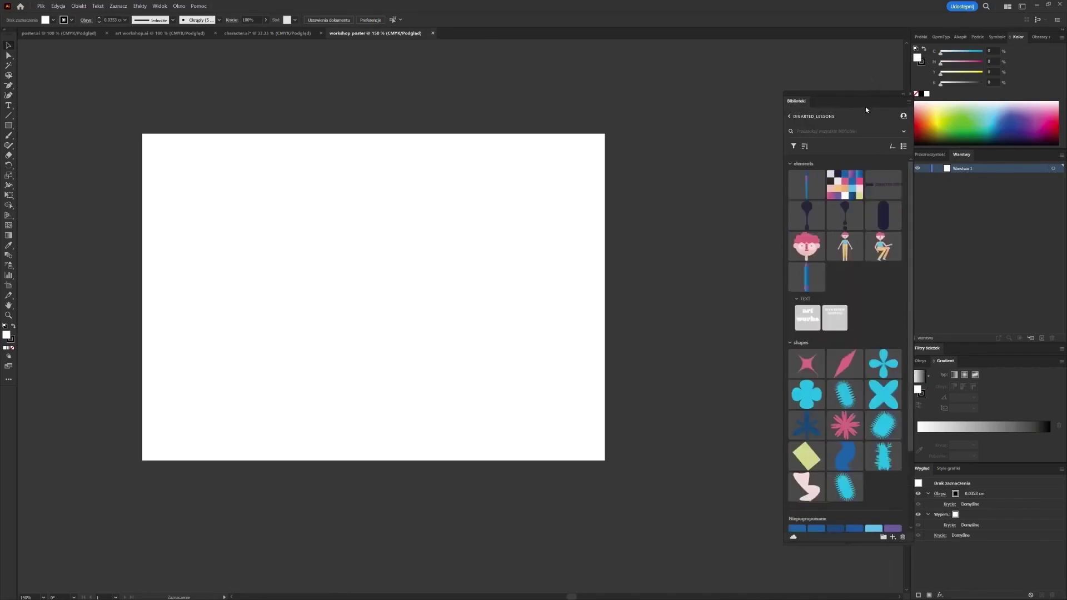
pyautogui.moveTo(871, 98); pyautogui.dragTo(852, 82)
pyautogui.scroll(1, 611, 234)
pyautogui.press('space')
pyautogui.moveTo(412, 299); pyautogui.dragTo(484, 261)
pyautogui.scroll(1, 484, 261)
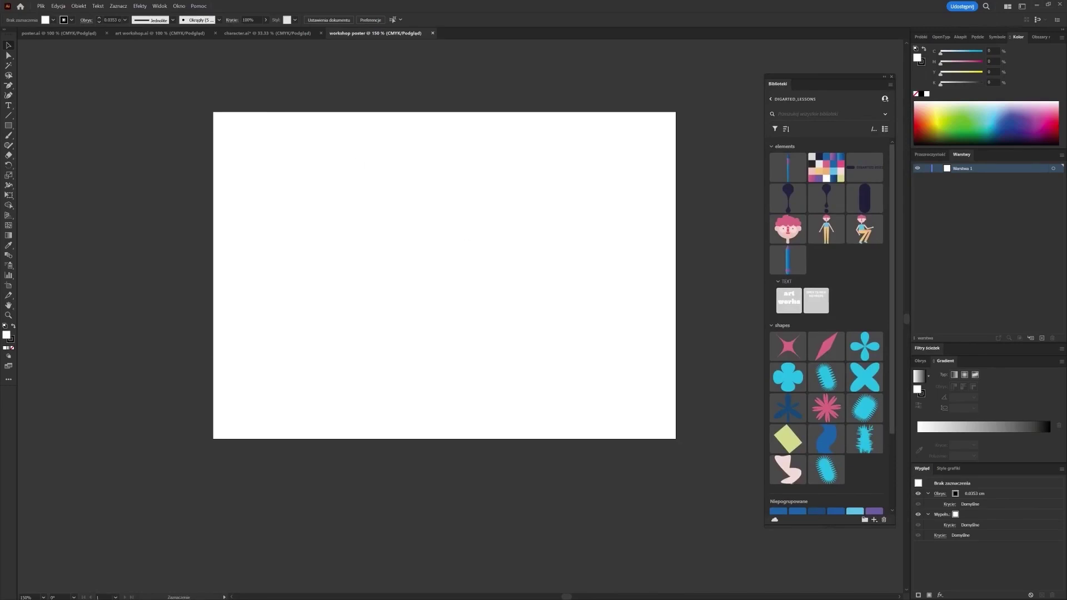
# - Place "poster ad_Obszar roboczy 1.png" from the materials folder and align it exactly with the artboard
pyautogui.hotkey('alt', 'Tab')
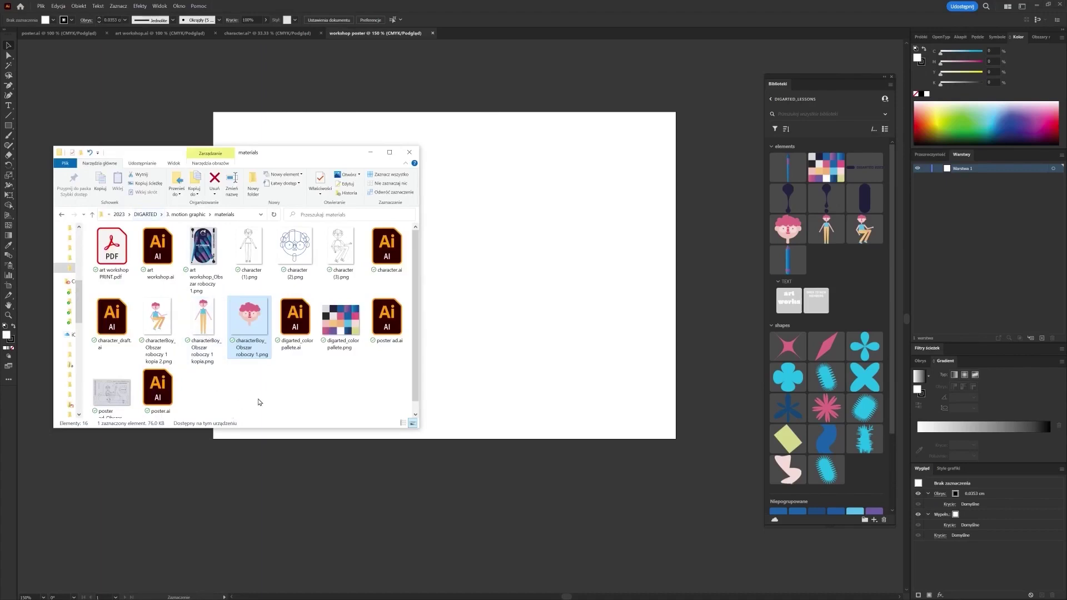
pyautogui.click(394, 384)
pyautogui.click(110, 396)
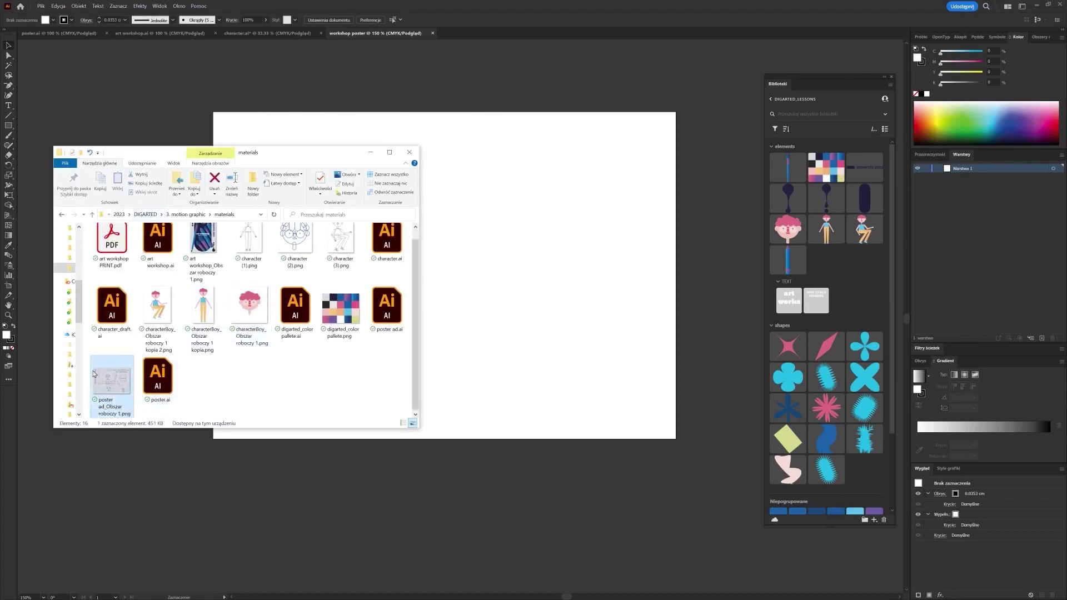
pyautogui.moveTo(121, 388); pyautogui.dragTo(535, 266)
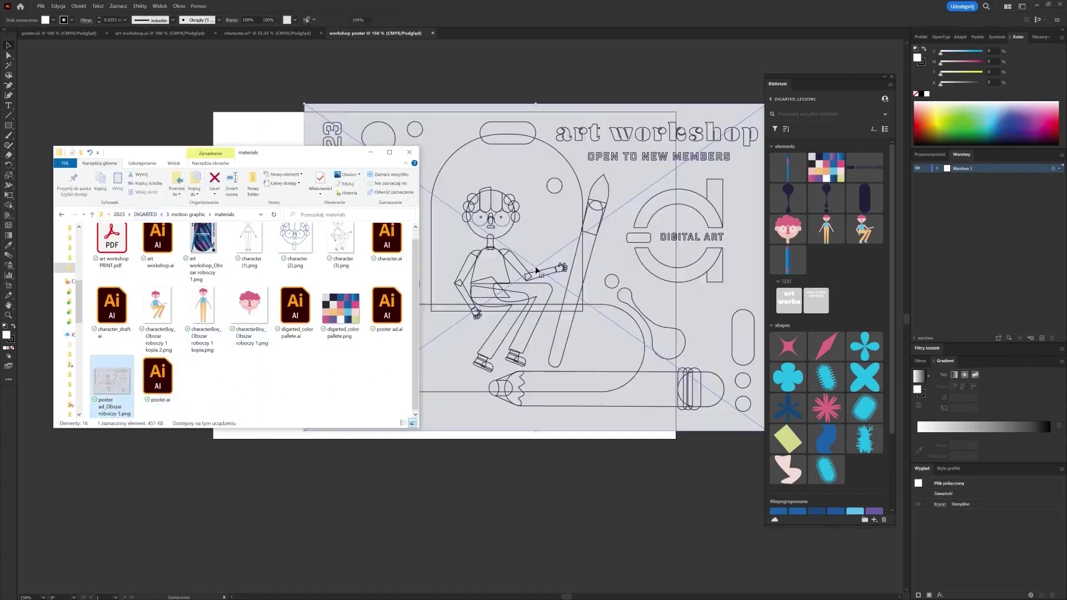
pyautogui.moveTo(559, 185); pyautogui.dragTo(472, 194)
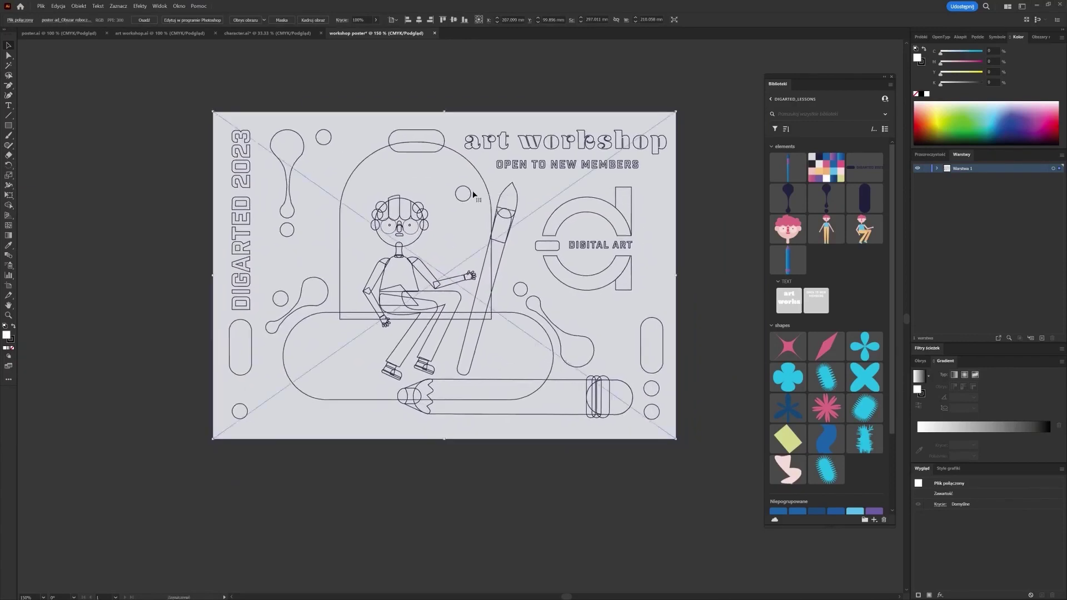
pyautogui.click(730, 277)
pyautogui.moveTo(686, 291); pyautogui.dragTo(624, 285)
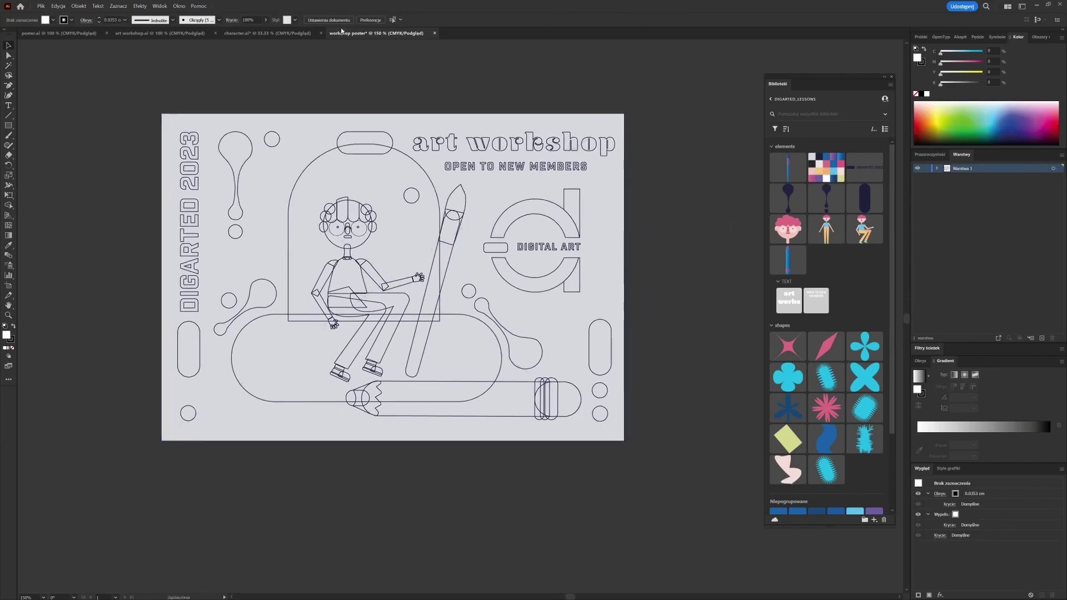
# - Reduce the opacity of the placed poster sketch so it serves as a faint tracing template
pyautogui.click(372, 158)
pyautogui.click(376, 19)
pyautogui.moveTo(382, 33); pyautogui.dragTo(354, 33)
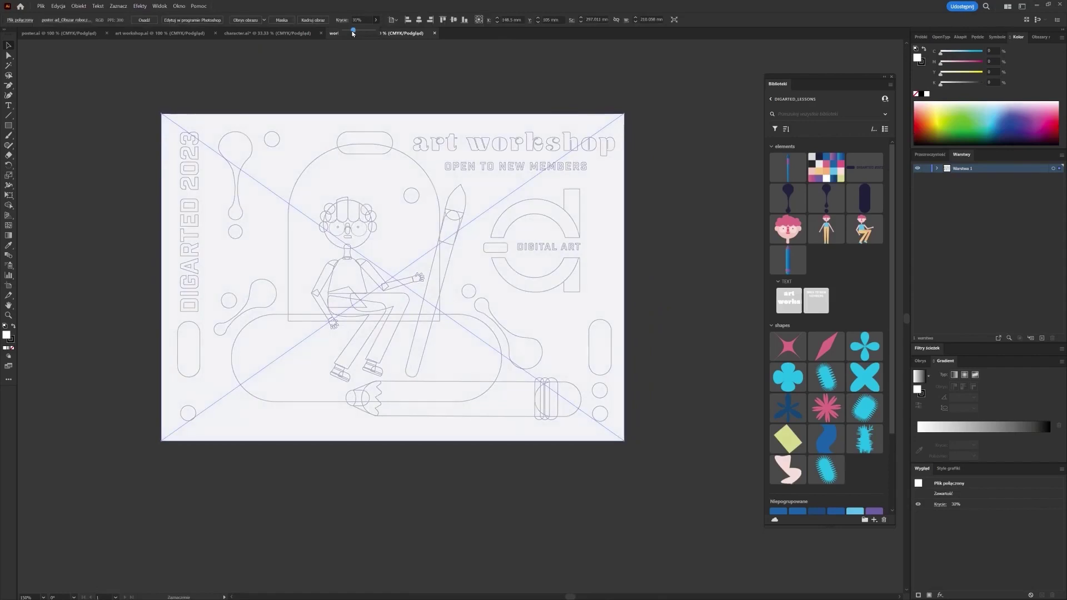
pyautogui.click(651, 182)
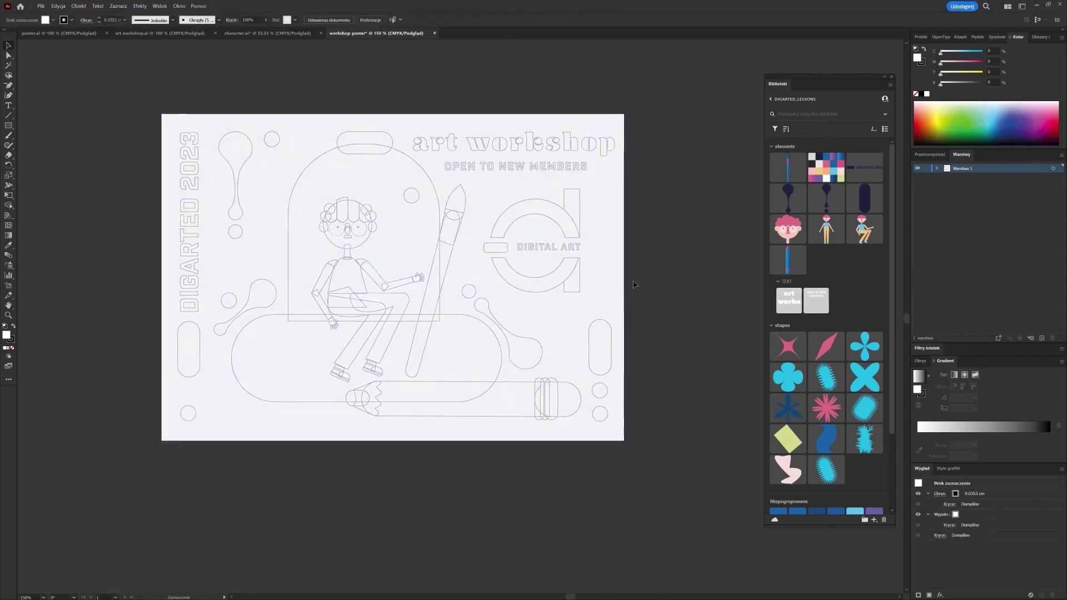
# - Rename the layer holding the placed sketch as "draft" and lock it
pyautogui.click(533, 326)
pyautogui.doubleClick(958, 169)
pyautogui.write('draft')
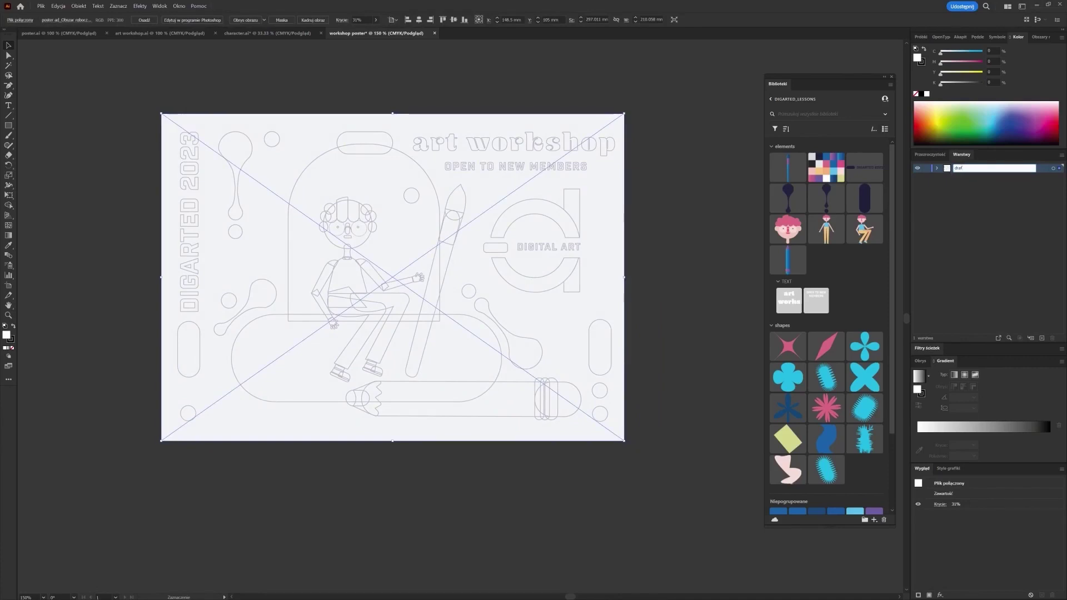
pyautogui.press('Return')
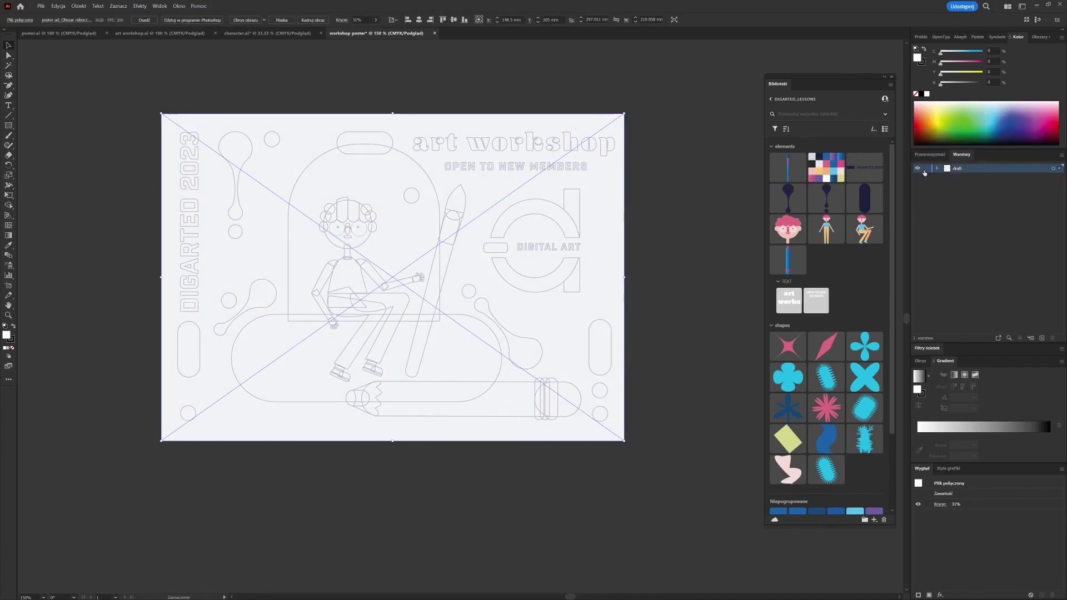
pyautogui.click(925, 169)
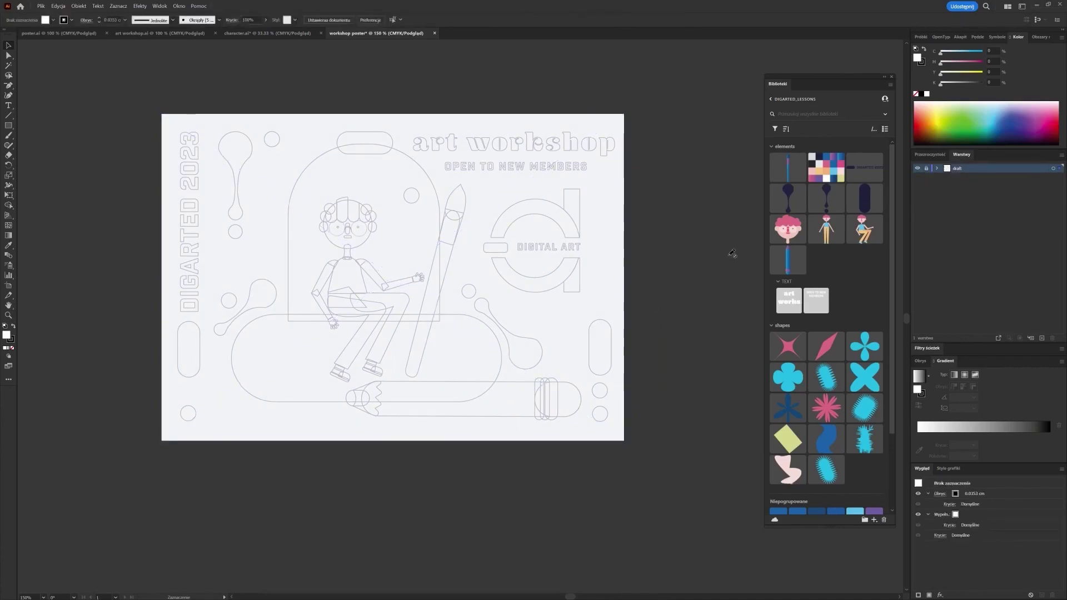
# - Widen the library window and add a new layer above the draft layer
pyautogui.moveTo(764, 308); pyautogui.dragTo(687, 285)
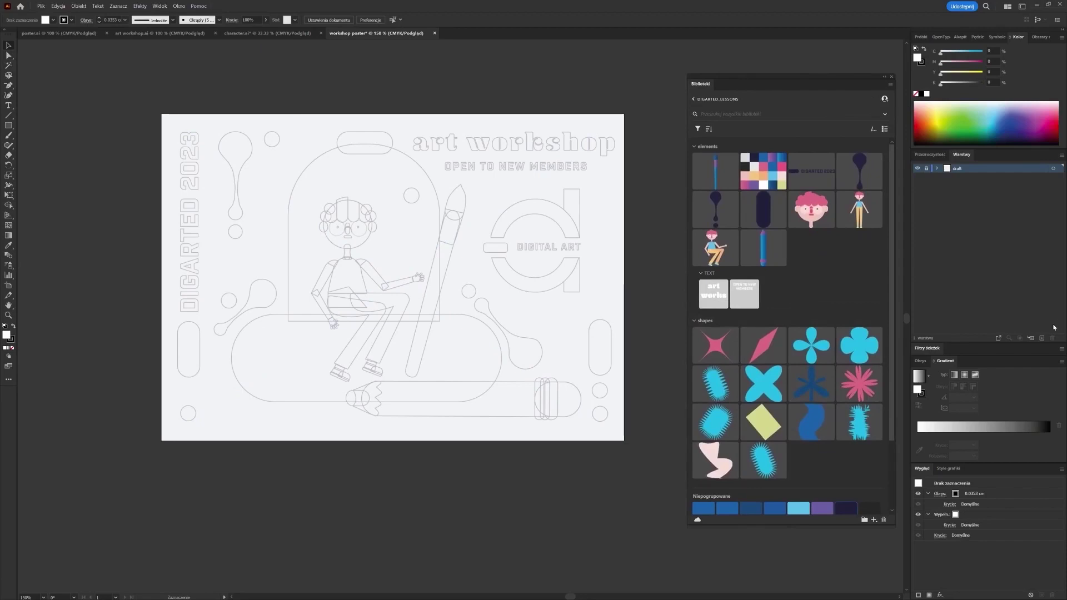
pyautogui.click(1042, 339)
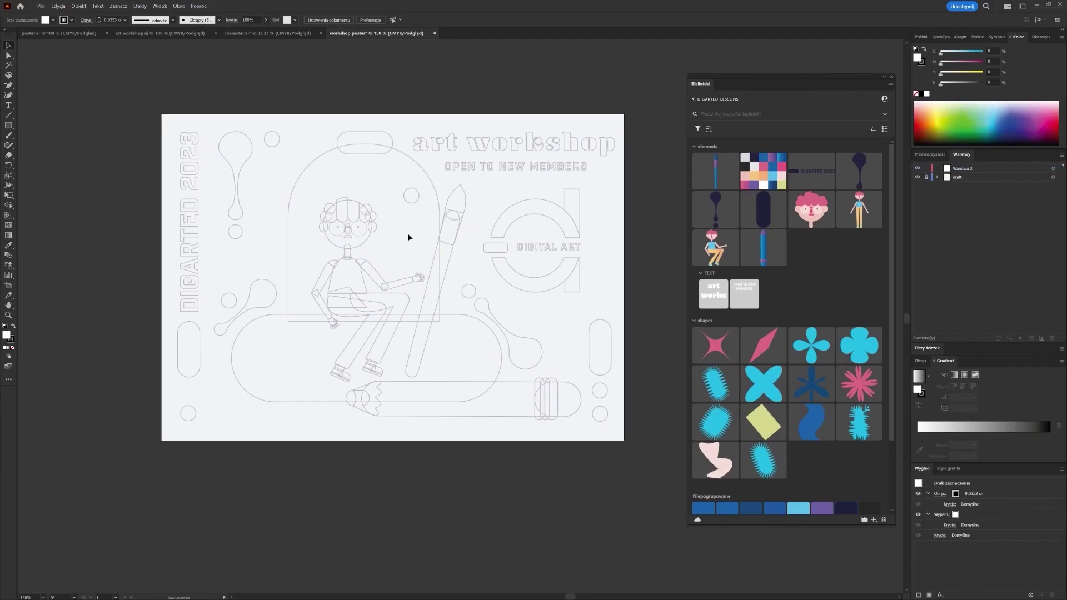
# - Save the changes in character.ai and return to the workshop poster document
pyautogui.click(266, 34)
pyautogui.click(145, 32)
pyautogui.click(246, 32)
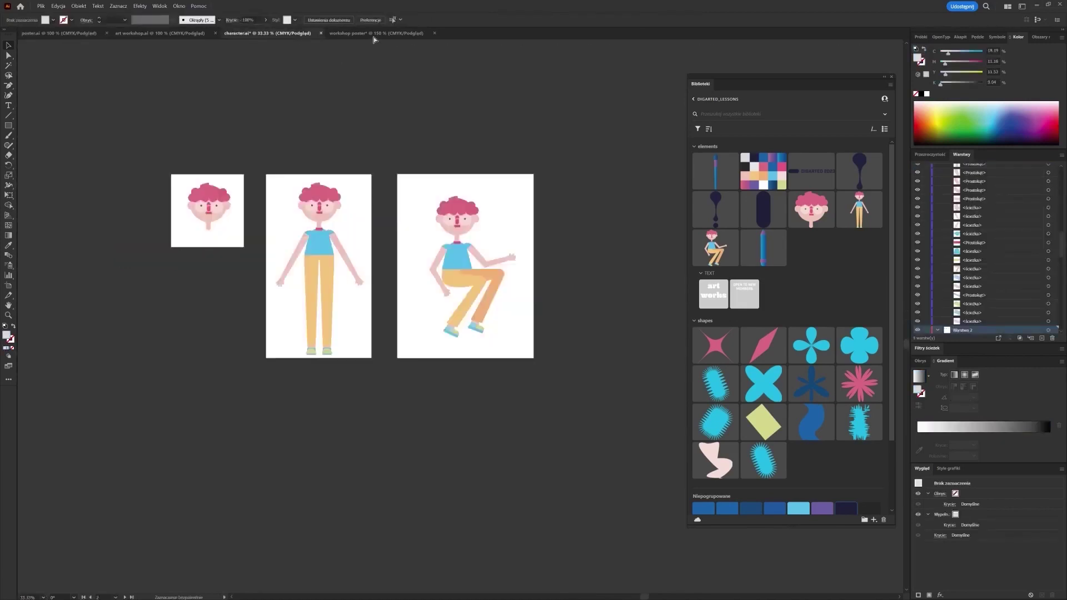
pyautogui.click(375, 32)
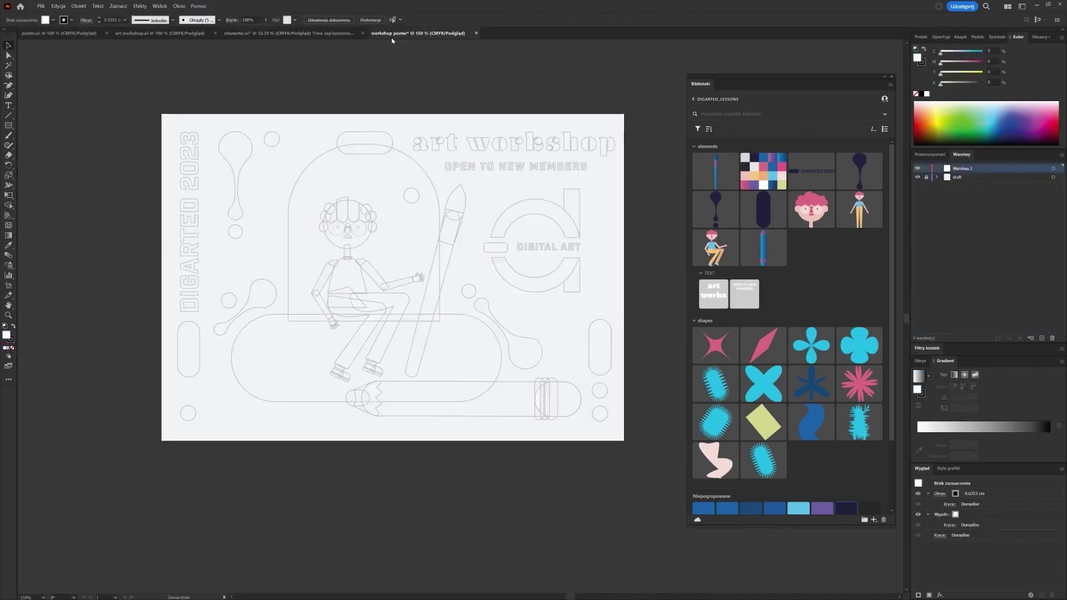
# - Save the poster as workshop poster.ai in the materials folder, using the Illustrator 2020 version with PDF compatibility
pyautogui.hotkey('ctrl', 's')
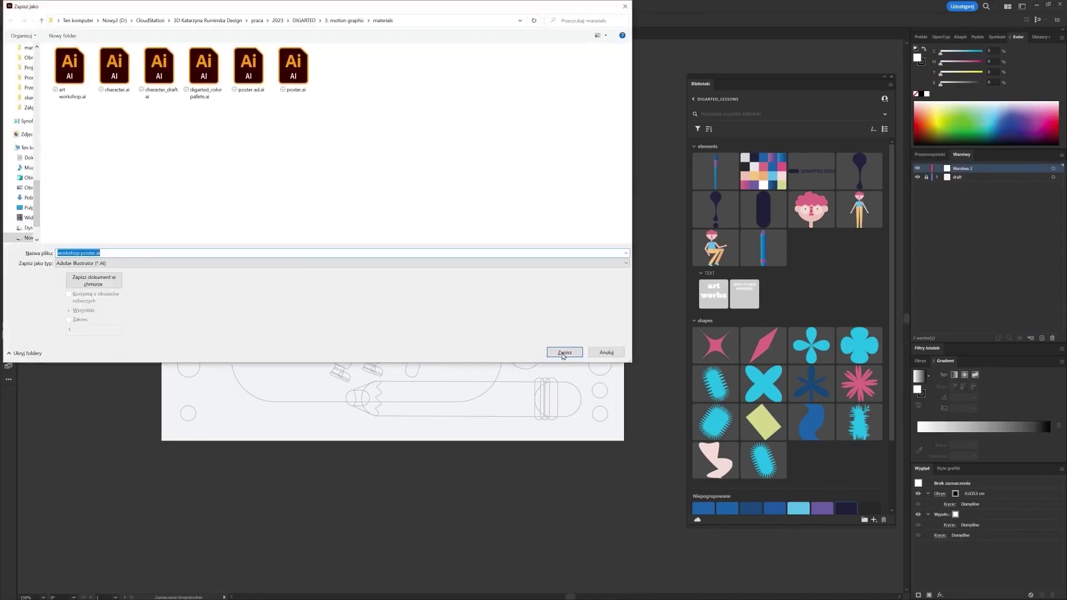
pyautogui.click(563, 353)
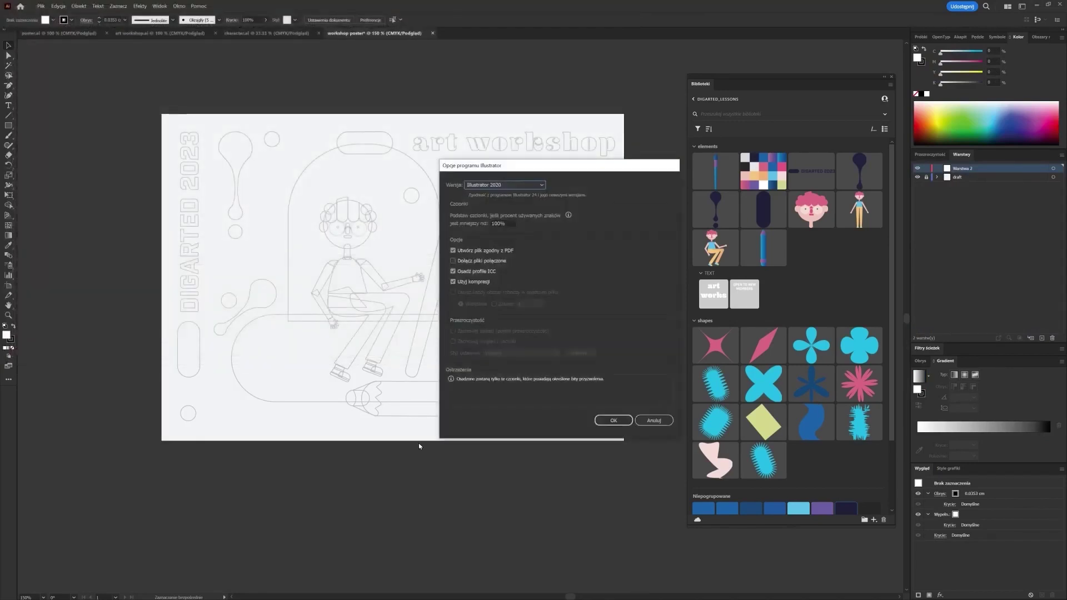
pyautogui.click(621, 418)
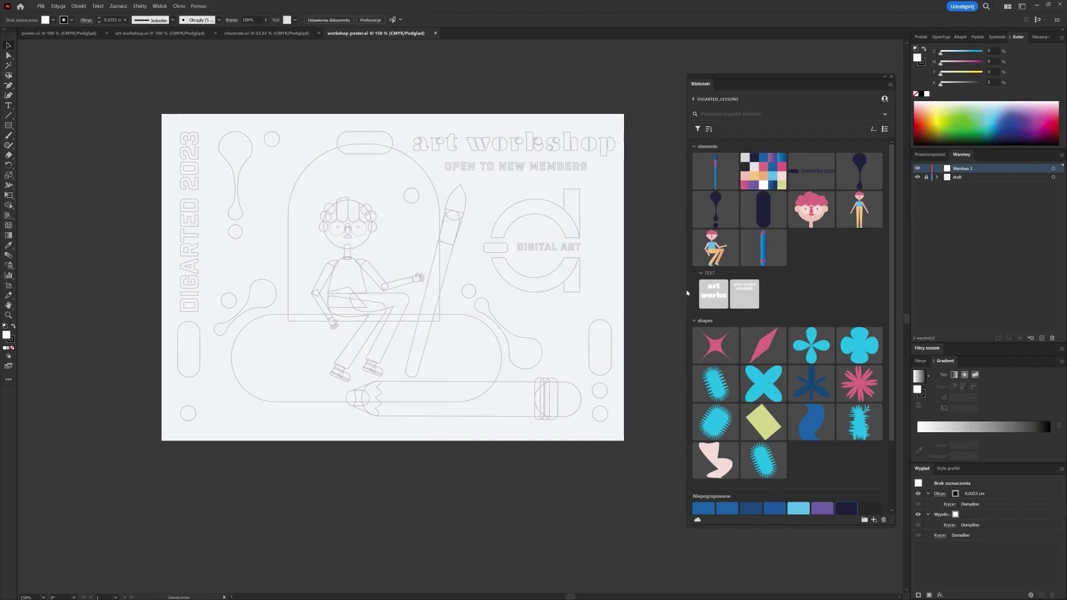
# - Place the seated character from the library and scale it down over the sketched figure
pyautogui.moveTo(717, 248); pyautogui.dragTo(328, 246)
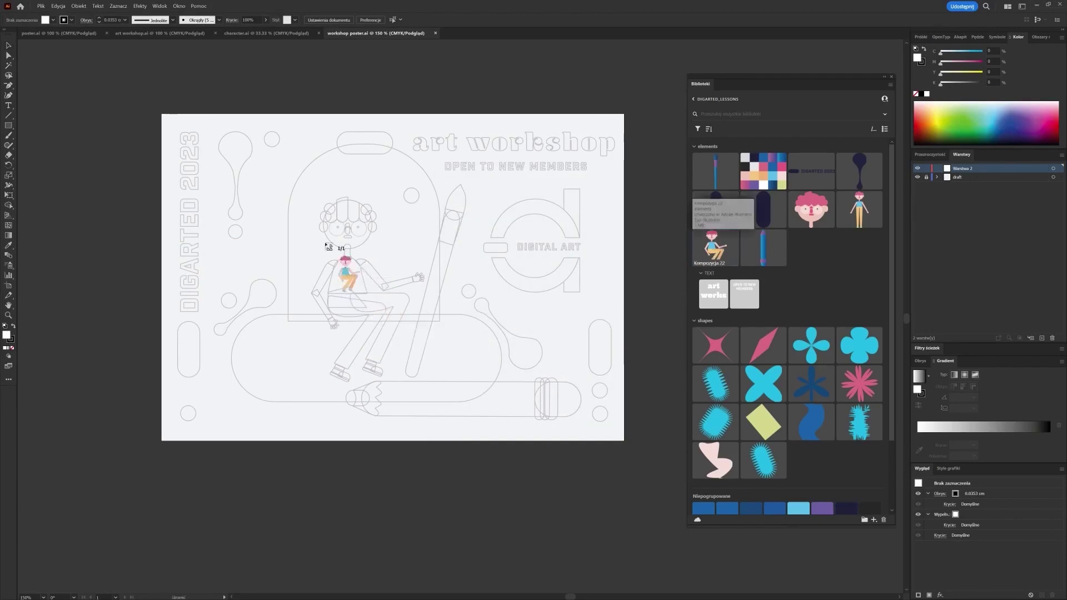
pyautogui.click(327, 246)
pyautogui.moveTo(415, 404); pyautogui.dragTo(320, 310)
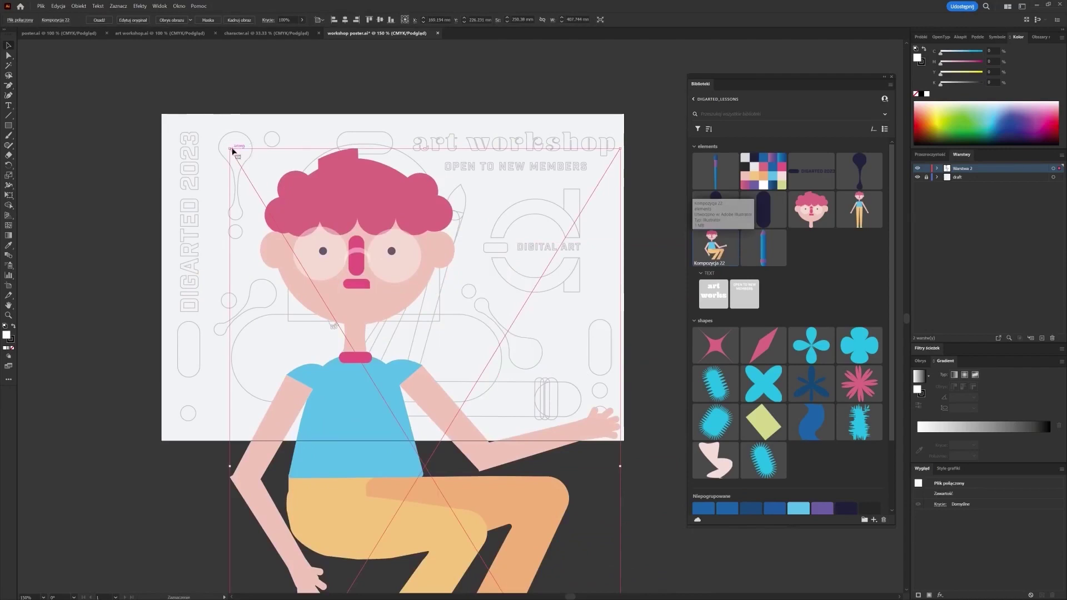
pyautogui.moveTo(230, 149)
pyautogui.mouseDown()
pyautogui.moveTo(337, 250)
pyautogui.moveTo(370, 320)
pyautogui.mouseUp()
pyautogui.moveTo(450, 486)
pyautogui.mouseDown()
pyautogui.moveTo(351, 292)
pyautogui.moveTo(364, 271)
pyautogui.mouseUp()
pyautogui.moveTo(534, 153); pyautogui.dragTo(427, 326)
pyautogui.moveTo(338, 405); pyautogui.dragTo(369, 262)
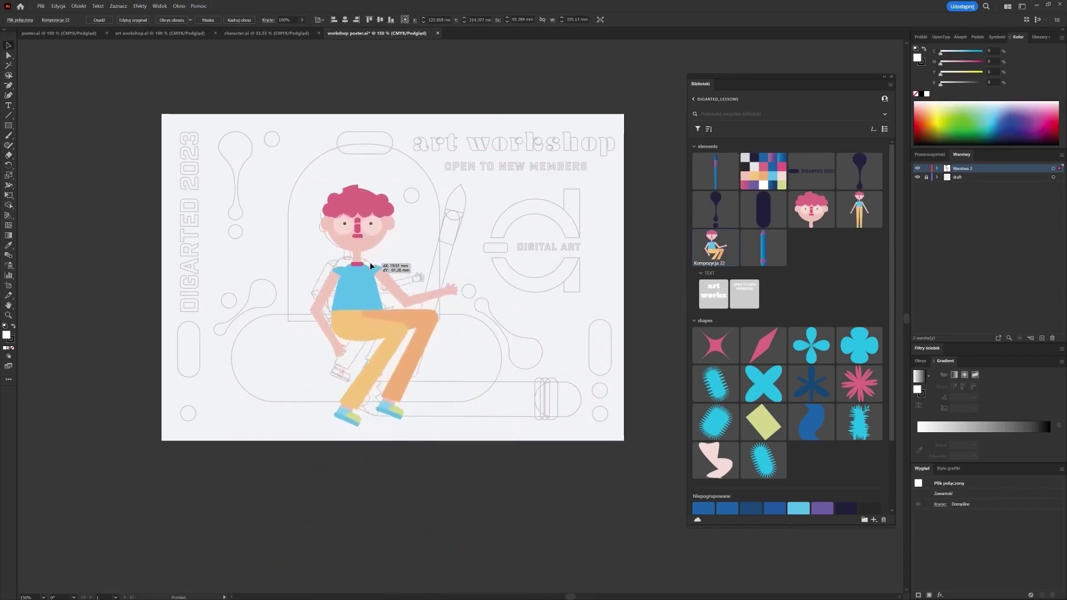
# - Fine-tune the seated character's size and position until it matches the sketched figure
pyautogui.moveTo(453, 428); pyautogui.dragTo(431, 405)
pyautogui.moveTo(353, 210); pyautogui.dragTo(351, 222)
pyautogui.hotkey('ctrl', '+')
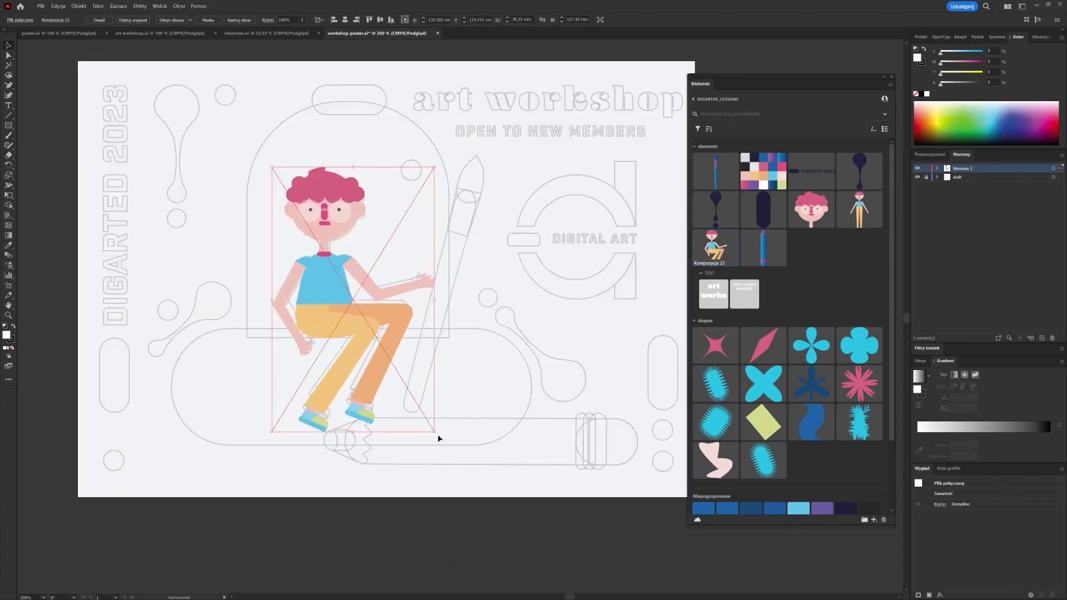
pyautogui.moveTo(435, 432); pyautogui.dragTo(428, 422)
pyautogui.moveTo(322, 201); pyautogui.dragTo(328, 206)
pyautogui.moveTo(433, 426); pyautogui.dragTo(428, 420)
pyautogui.moveTo(336, 208); pyautogui.dragTo(338, 207)
# - Place the blue brush from the library, then scale and tilt it to match the sketched brush beside the character
pyautogui.scroll(1, 336, 209)
pyautogui.scroll(-1, 459, 186)
pyautogui.moveTo(715, 170)
pyautogui.mouseDown()
pyautogui.moveTo(566, 205)
pyautogui.moveTo(542, 353)
pyautogui.mouseUp()
pyautogui.moveTo(522, 412)
pyautogui.mouseDown()
pyautogui.moveTo(522, 194)
pyautogui.moveTo(610, 216)
pyautogui.mouseUp()
pyautogui.moveTo(610, 155); pyautogui.dragTo(558, 250)
pyautogui.moveTo(525, 288); pyautogui.dragTo(510, 183)
pyautogui.moveTo(552, 150); pyautogui.dragTo(540, 142)
pyautogui.moveTo(460, 432); pyautogui.dragTo(467, 409)
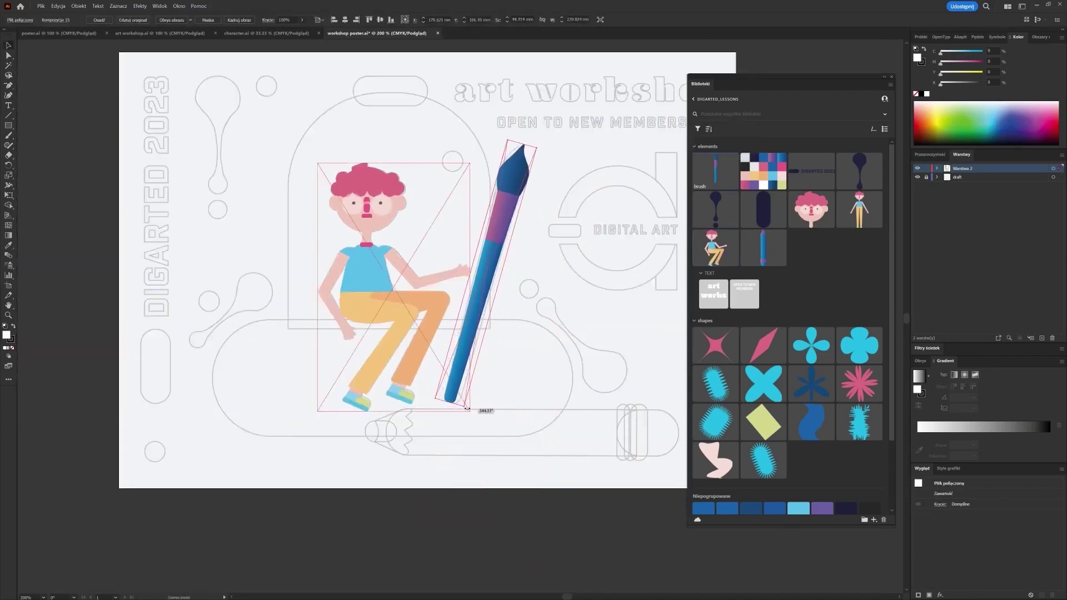
# - Add the DIGITAL ART logo from art workshop.ai to the library and return to the workshop poster document
pyautogui.scroll(-5, 846, 263)
pyautogui.scroll(5, 845, 263)
pyautogui.click(160, 34)
pyautogui.moveTo(310, 173); pyautogui.dragTo(614, 295)
pyautogui.scroll(3, 798, 227)
pyautogui.click(376, 33)
# - Scale and position the DIGITAL ART logo over the sketched logo on the poster
pyautogui.moveTo(614, 296); pyautogui.dragTo(491, 249)
pyautogui.moveTo(506, 269); pyautogui.dragTo(544, 309)
pyautogui.moveTo(535, 172); pyautogui.dragTo(541, 168)
# - Place the DIGARTED 2023 lettering from the library, turn it vertical and fit it over the sketched lettering along the artboard's edge
pyautogui.scroll(-1, 647, 329)
pyautogui.moveTo(810, 171); pyautogui.dragTo(176, 300)
pyautogui.click(210, 282)
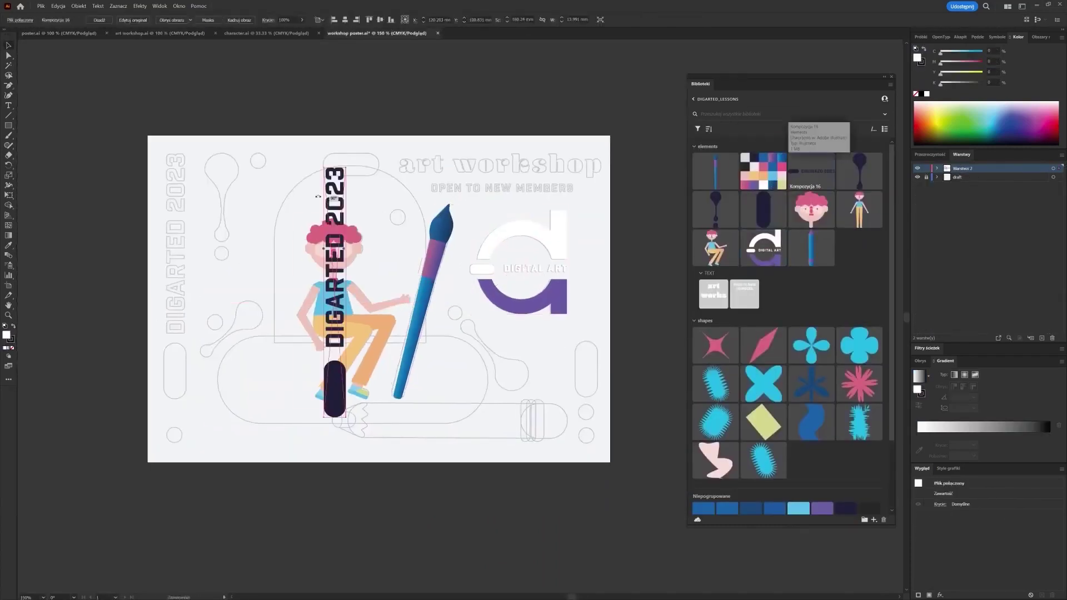
pyautogui.moveTo(463, 279); pyautogui.dragTo(321, 165)
pyautogui.moveTo(333, 203); pyautogui.dragTo(172, 186)
pyautogui.moveTo(187, 149); pyautogui.dragTo(186, 154)
pyautogui.click(207, 219)
pyautogui.scroll(2, 207, 219)
pyautogui.click(275, 261)
pyautogui.scroll(-1, 343, 261)
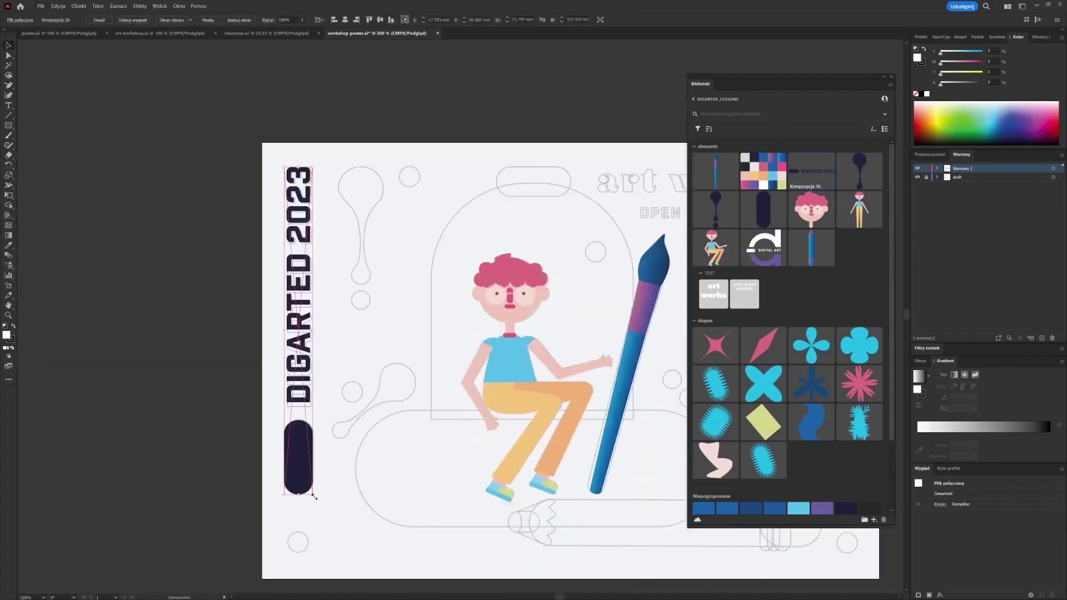
# - Place the ink drip with its dot from the library and scale it over the sketched drip beside the vertical lettering
pyautogui.moveTo(715, 208); pyautogui.dragTo(388, 356)
pyautogui.moveTo(339, 164); pyautogui.dragTo(392, 315)
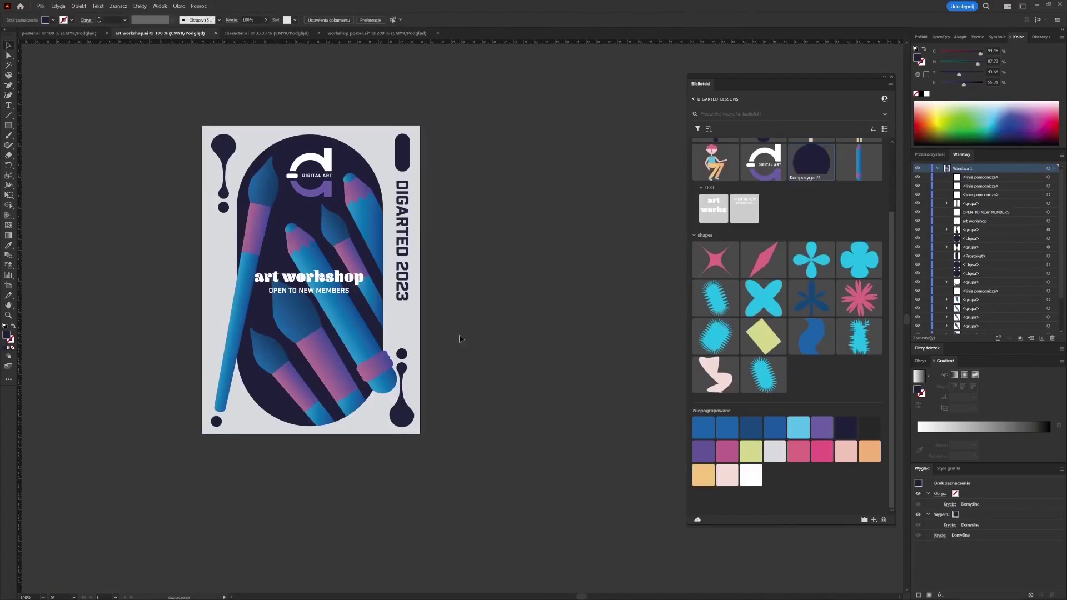
# - Add the large dark rounded shape from art workshop.ai to the library and return to the workshop poster document
pyautogui.scroll(1, 458, 338)
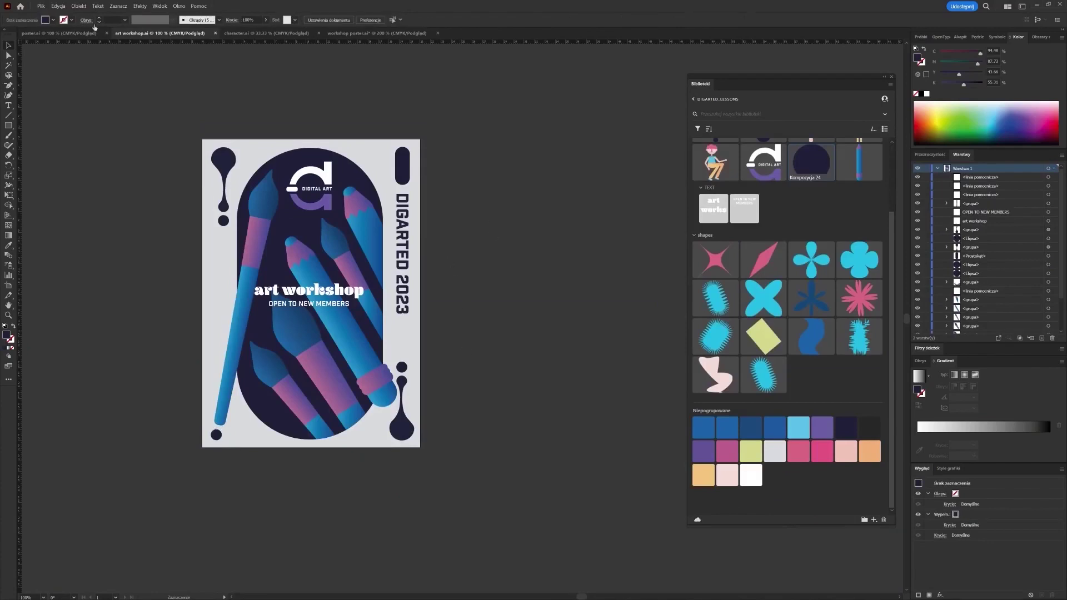
pyautogui.scroll(3, 813, 220)
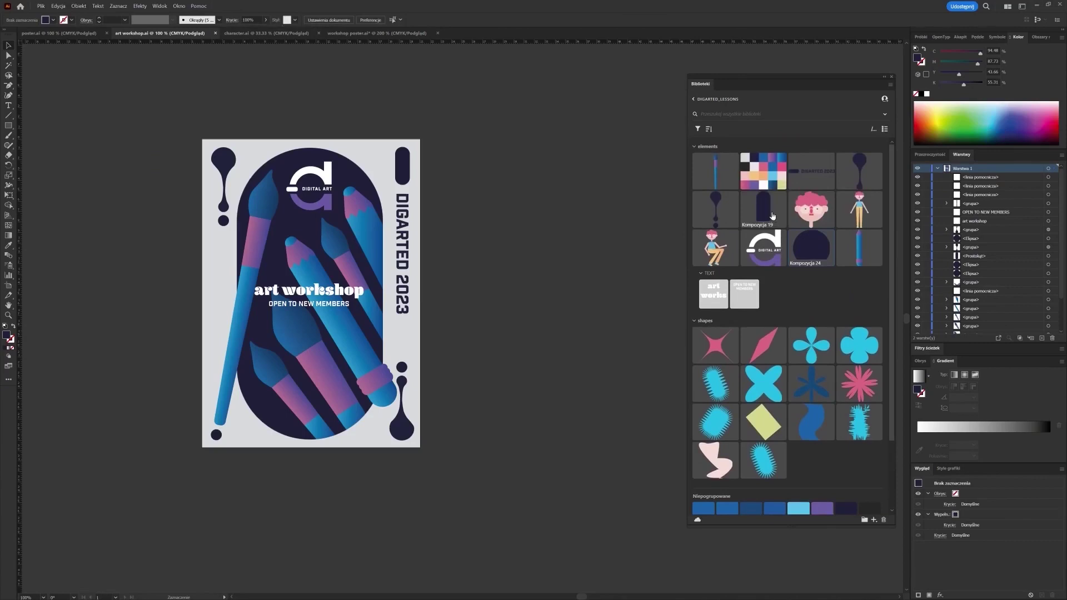
pyautogui.moveTo(360, 185); pyautogui.dragTo(815, 219)
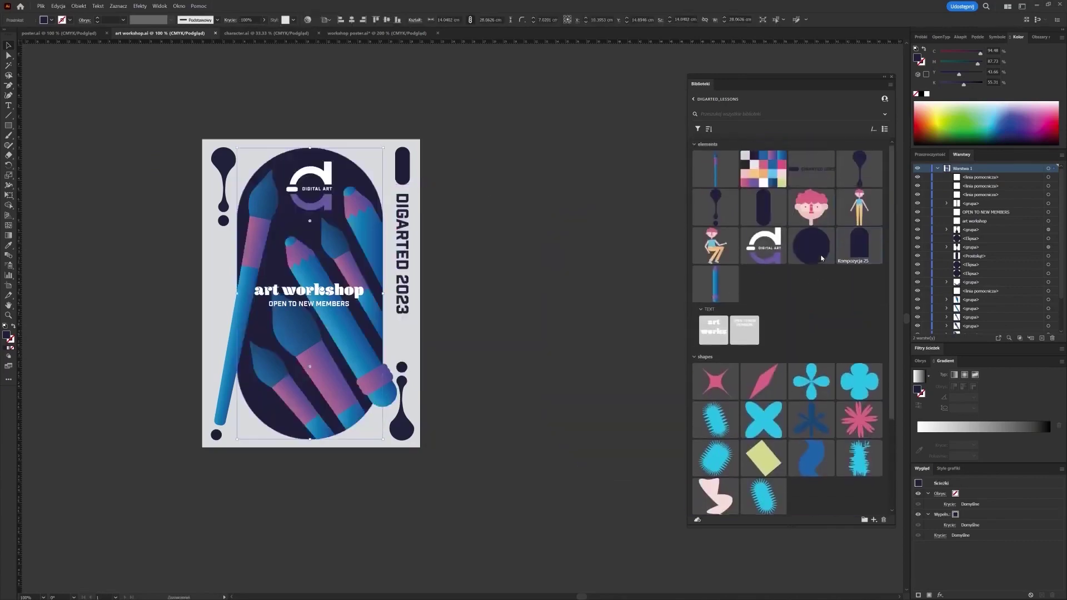
pyautogui.click(290, 32)
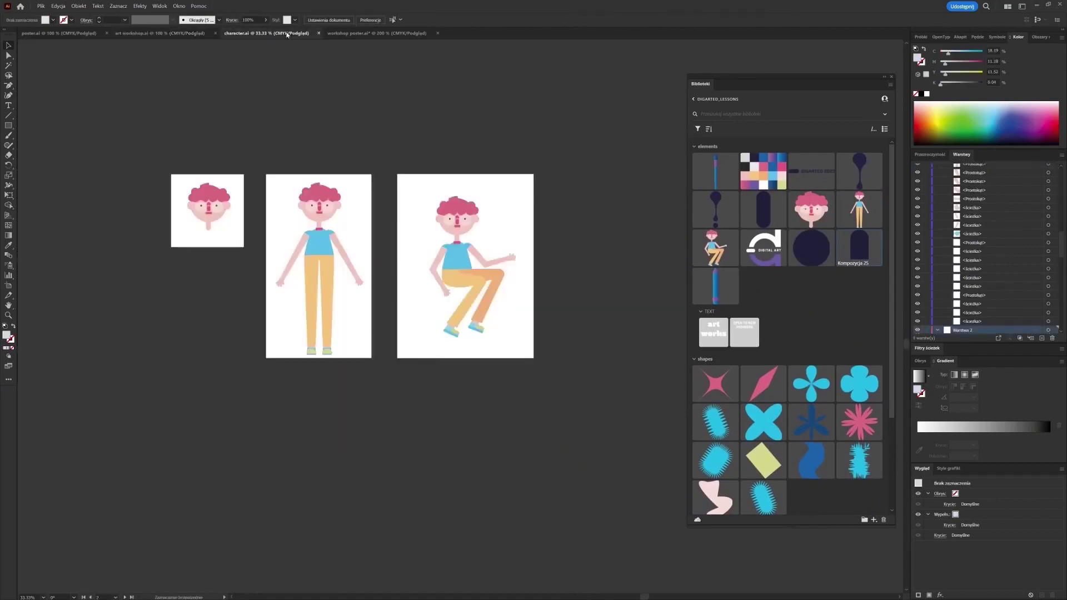
pyautogui.click(367, 32)
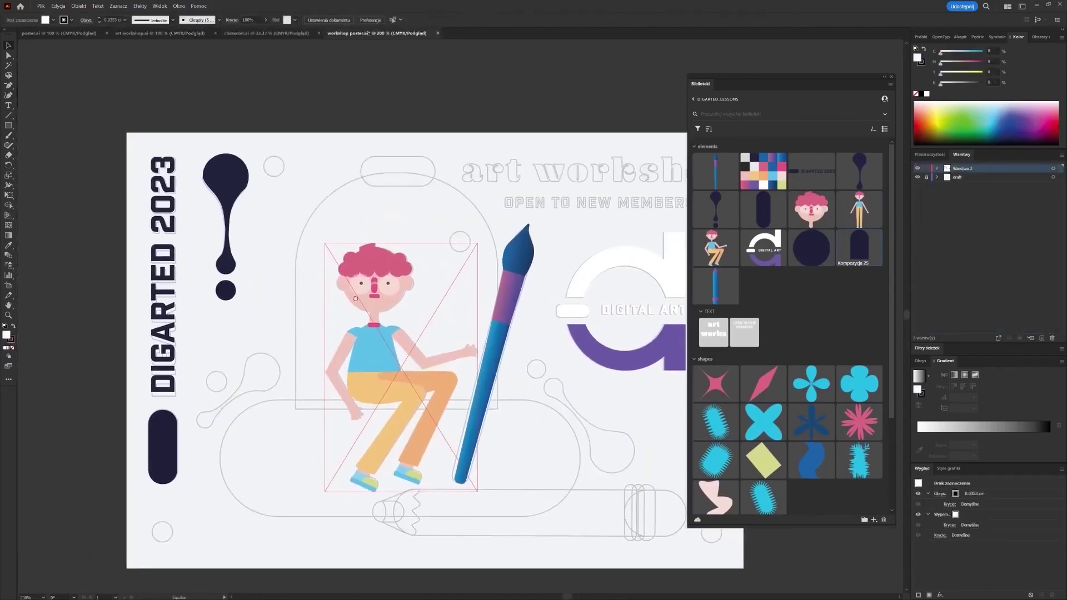
# - Place the dark circle over the sketched dot beside the drip, and place the large rounded shape beside the artboard
pyautogui.moveTo(811, 248); pyautogui.dragTo(277, 170)
pyautogui.click(272, 158)
pyautogui.moveTo(859, 247); pyautogui.dragTo(359, 260)
pyautogui.click(288, 217)
pyautogui.scroll(-2, 428, 287)
pyautogui.moveTo(453, 415); pyautogui.dragTo(154, 322)
# - Place the small dark pill from the library and fit it horizontally over the sketched pill on top of the arch
pyautogui.moveTo(762, 209); pyautogui.dragTo(426, 235)
pyautogui.click(379, 164)
pyautogui.scroll(3, 428, 241)
pyautogui.moveTo(377, 199); pyautogui.dragTo(399, 205)
pyautogui.click(417, 105)
pyautogui.scroll(-3, 418, 106)
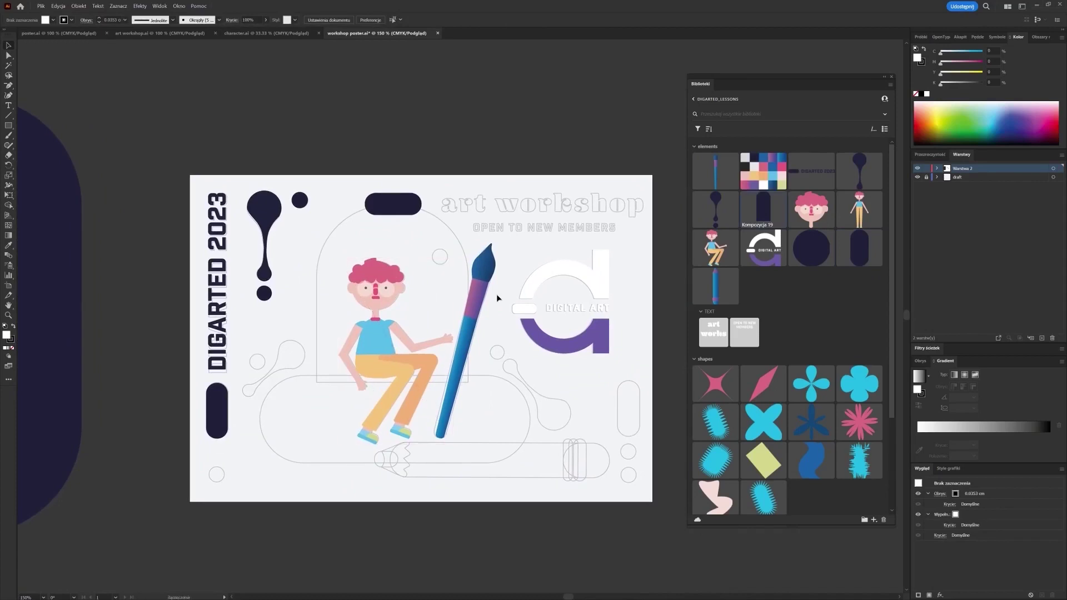
# - Place the drip with its dot from the library, then rotate and scale it over the sketched drip below the logo
pyautogui.moveTo(722, 211); pyautogui.dragTo(528, 449)
pyautogui.click(473, 336)
pyautogui.moveTo(547, 412)
pyautogui.mouseDown()
pyautogui.moveTo(584, 405)
pyautogui.moveTo(591, 416)
pyautogui.moveTo(569, 412)
pyautogui.mouseUp()
pyautogui.moveTo(505, 336); pyautogui.dragTo(513, 344)
pyautogui.moveTo(559, 414); pyautogui.dragTo(558, 415)
pyautogui.click(309, 466)
pyautogui.moveTo(715, 209); pyautogui.dragTo(298, 357)
pyautogui.click(300, 335)
pyautogui.hotkey('ctrl', 'z')
# - Place the single drip without a dot from the library, then rotate and scale it over the sketched drip beside the character
pyautogui.moveTo(859, 171); pyautogui.dragTo(300, 355)
pyautogui.click(300, 355)
pyautogui.moveTo(320, 339); pyautogui.dragTo(297, 366)
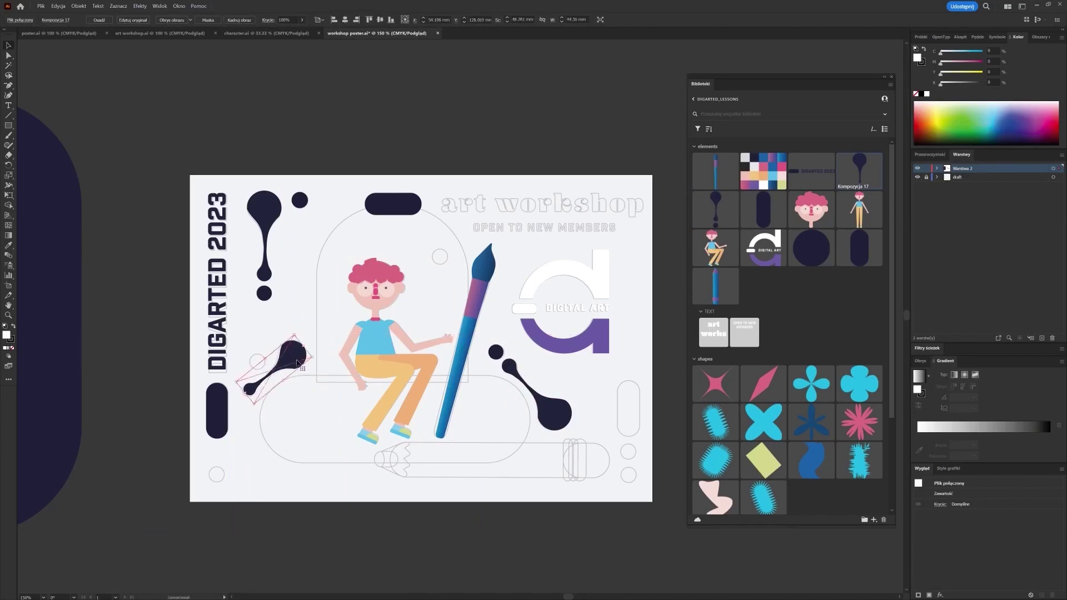
pyautogui.moveTo(255, 403); pyautogui.dragTo(253, 405)
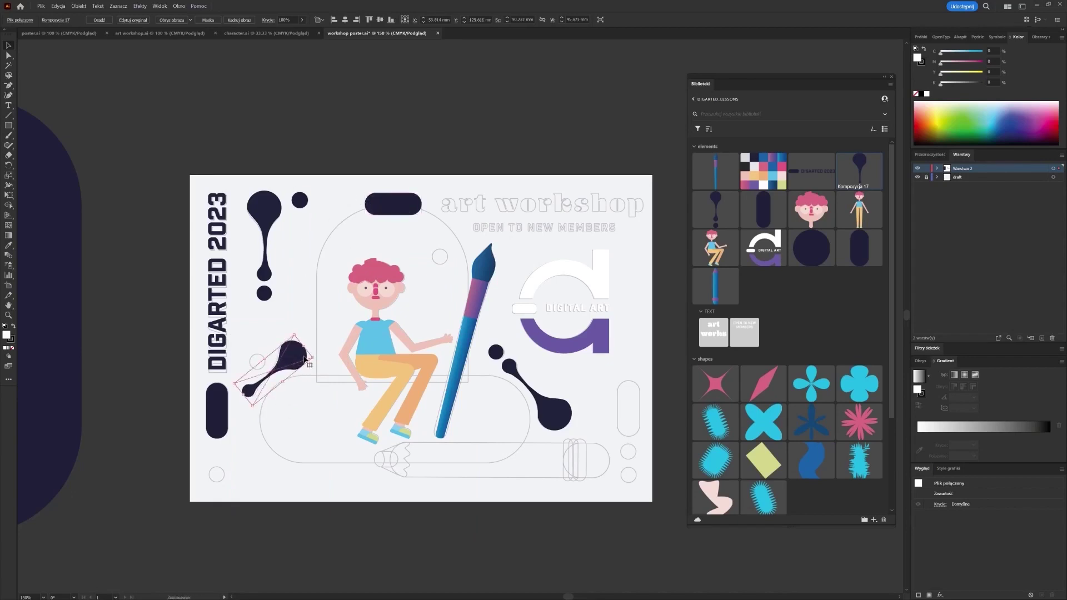
pyautogui.scroll(2, 298, 356)
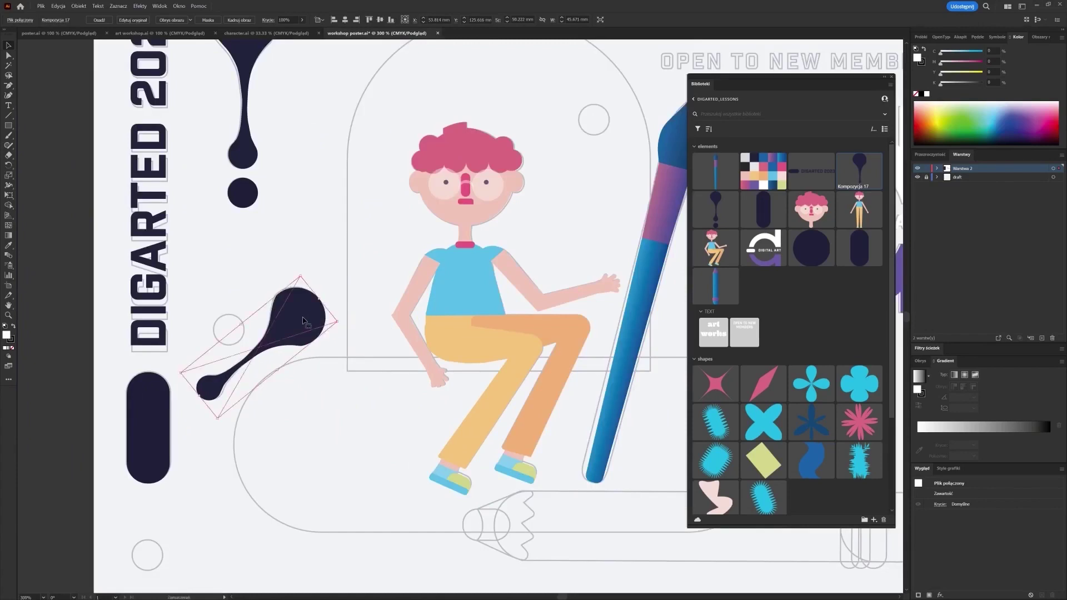
pyautogui.moveTo(303, 274); pyautogui.dragTo(302, 275)
# - Copy the dark dot from beside the upper drip onto the sketched circle next to the tilted drip near the character
pyautogui.scroll(-1, 318, 230)
pyautogui.moveTo(308, 84); pyautogui.dragTo(266, 287)
pyautogui.hotkey('ctrl', 'z')
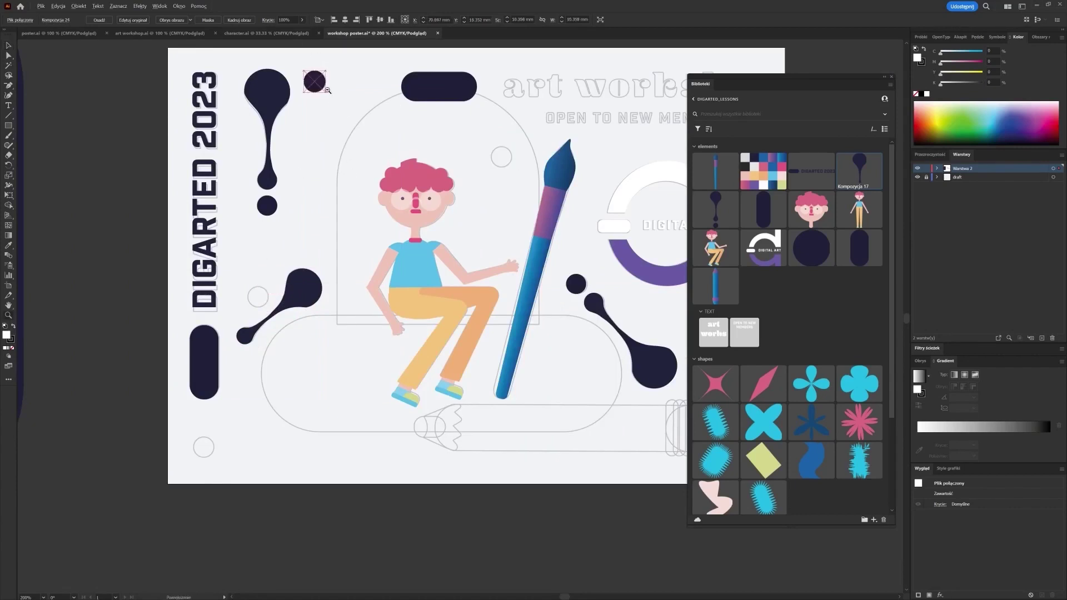
pyautogui.moveTo(321, 86); pyautogui.dragTo(263, 302)
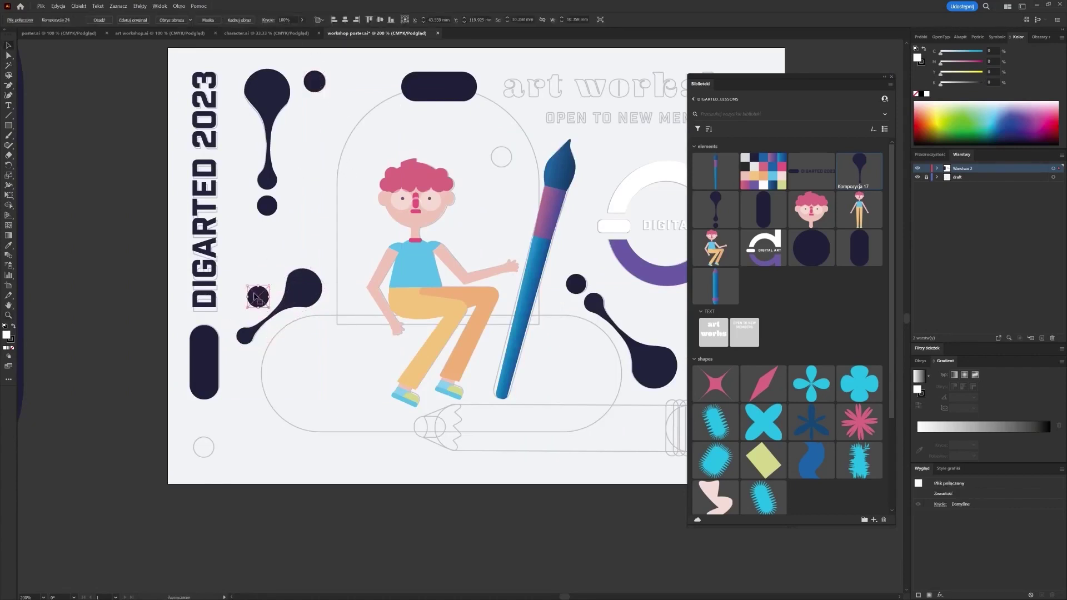
pyautogui.doubleClick(255, 297)
pyautogui.doubleClick(122, 276)
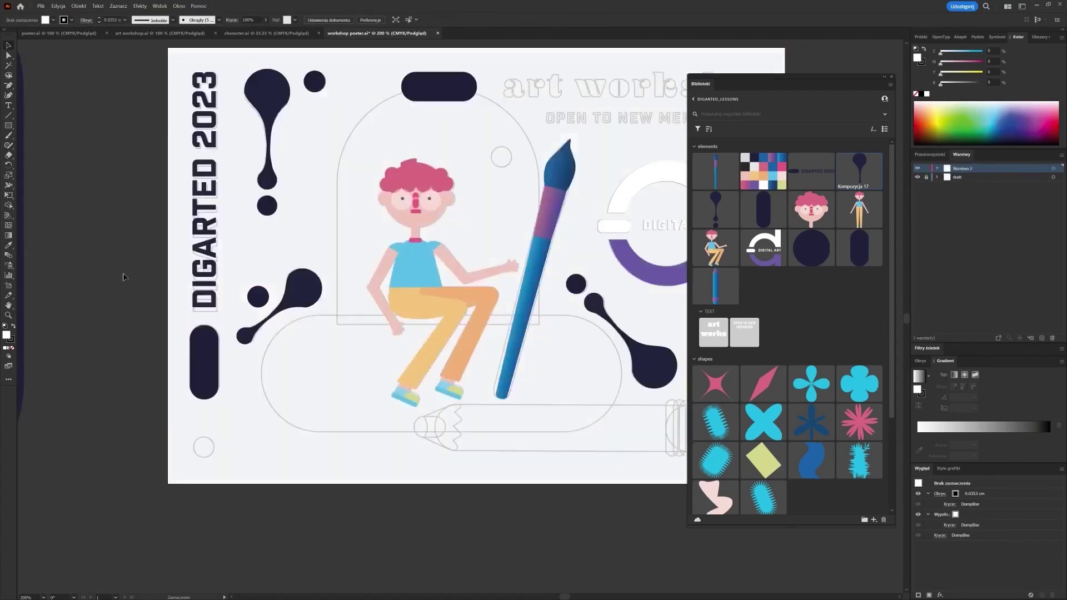
# - Copy the dark dot onto the sketched circle below the vertical lettering and the two stacked circles in the opposite lower corner
pyautogui.scroll(-1, 409, 425)
pyautogui.moveTo(407, 412); pyautogui.dragTo(363, 438)
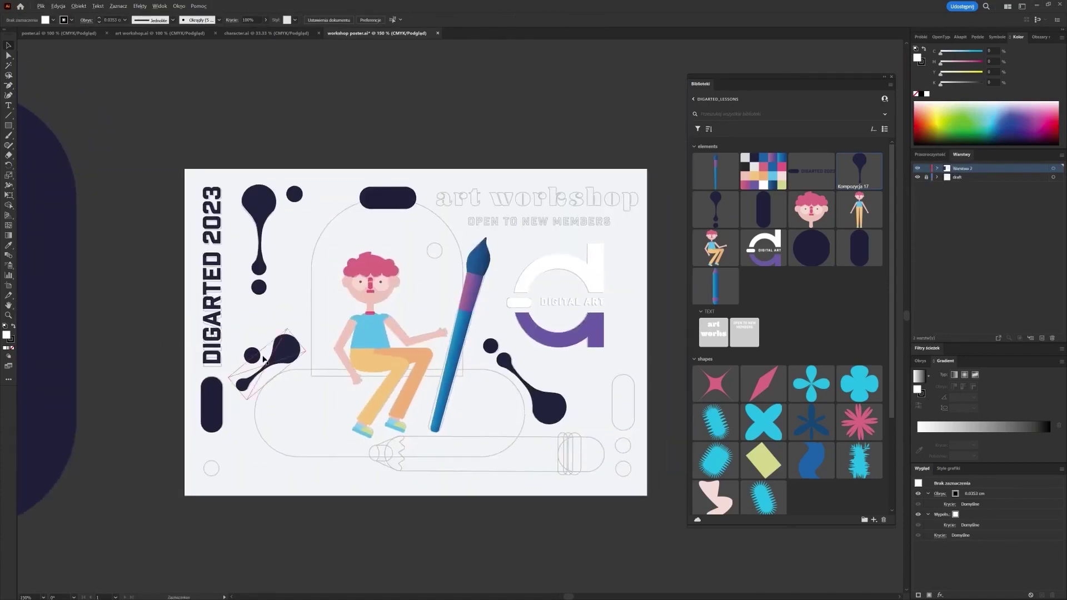
pyautogui.moveTo(253, 355); pyautogui.dragTo(213, 469)
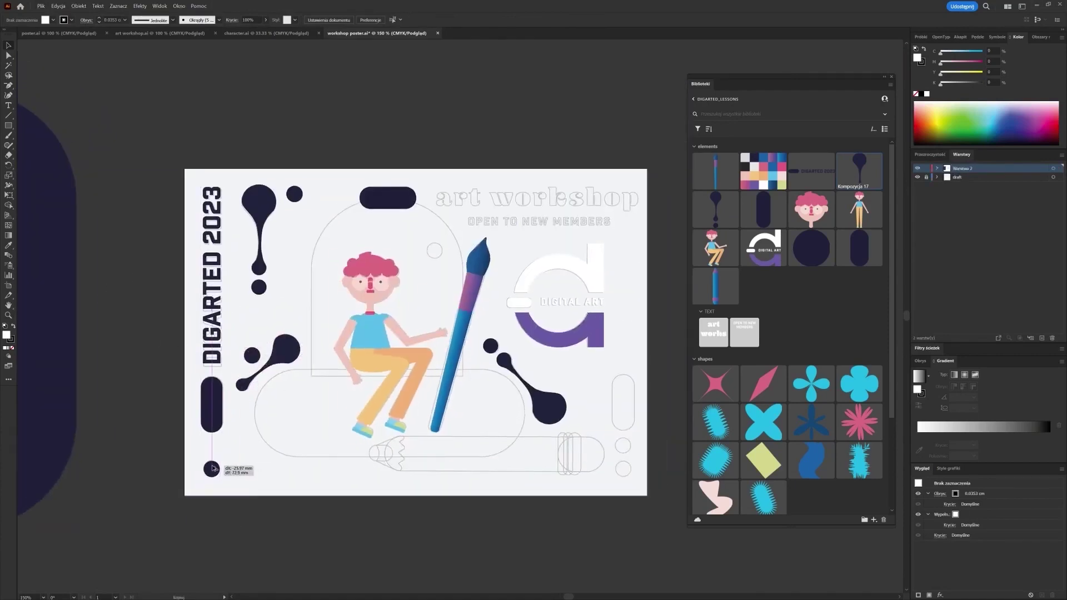
pyautogui.click(201, 476)
pyautogui.moveTo(507, 478); pyautogui.dragTo(584, 432)
pyautogui.scroll(3, 628, 452)
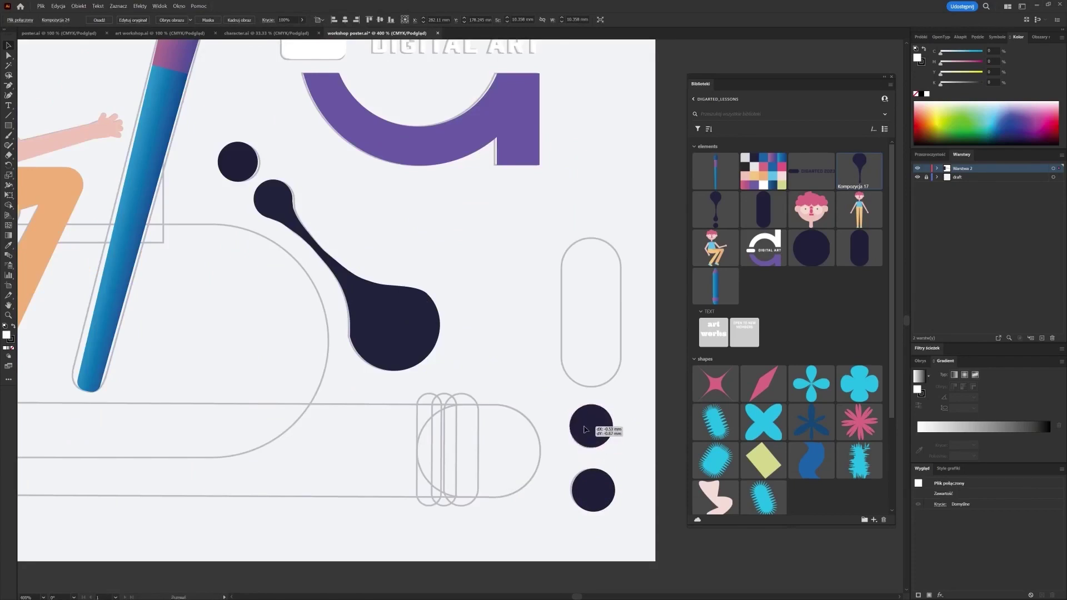
# - Place a dark vertical pill over the sketched pill above the two stacked dots
pyautogui.scroll(-3, 507, 404)
pyautogui.moveTo(302, 170); pyautogui.dragTo(576, 405)
pyautogui.click(595, 352)
pyautogui.moveTo(595, 352); pyautogui.dragTo(663, 390)
# - Copy the horizontal pill, send it to the back and enlarge it over the sketched platform beneath the character
pyautogui.moveTo(389, 208); pyautogui.dragTo(497, 486)
pyautogui.rightClick(449, 442)
pyautogui.moveTo(466, 538)
pyautogui.click(566, 568)
pyautogui.moveTo(418, 481); pyautogui.dragTo(405, 463)
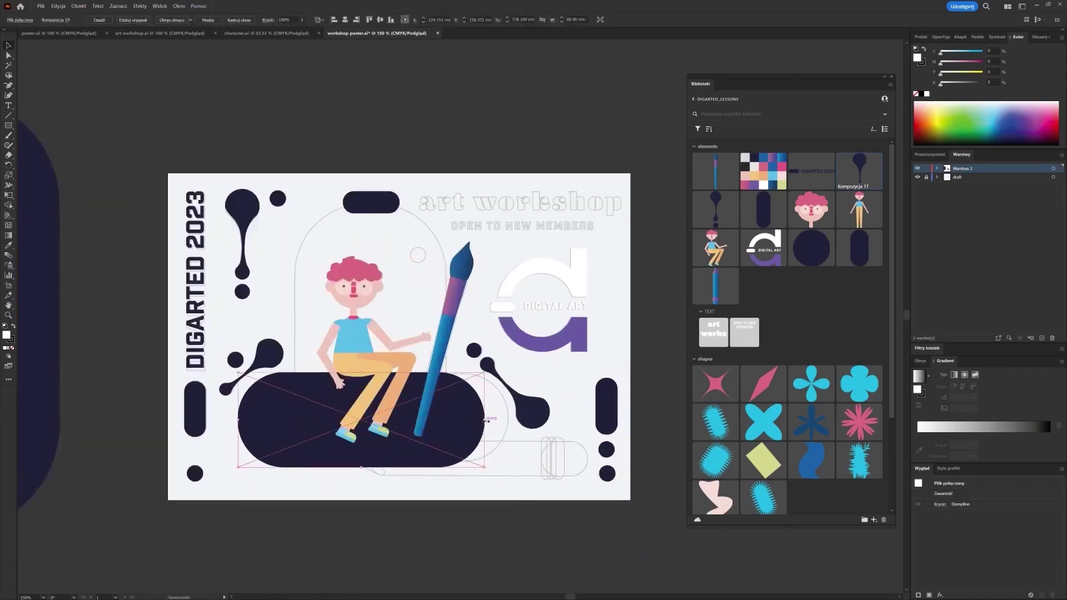
pyautogui.moveTo(484, 420); pyautogui.dragTo(511, 420)
pyautogui.scroll(-1, 337, 433)
pyautogui.moveTo(337, 432); pyautogui.dragTo(336, 438)
pyautogui.scroll(1, 555, 495)
# - Place the blue pencil from the library, turn it horizontal and scale it over the sketched pencil along the poster's lower edge
pyautogui.moveTo(715, 286); pyautogui.dragTo(422, 445)
pyautogui.click(333, 347)
pyautogui.moveTo(410, 344)
pyautogui.mouseDown()
pyautogui.moveTo(245, 378)
pyautogui.moveTo(159, 514)
pyautogui.mouseUp()
pyautogui.moveTo(355, 556); pyautogui.dragTo(450, 430)
pyautogui.moveTo(679, 391); pyautogui.dragTo(566, 435)
pyautogui.moveTo(234, 468)
pyautogui.mouseDown()
pyautogui.moveTo(264, 458)
pyautogui.moveTo(194, 450)
pyautogui.mouseUp()
pyautogui.scroll(1, 395, 481)
pyautogui.moveTo(505, 448); pyautogui.dragTo(503, 448)
pyautogui.moveTo(190, 397); pyautogui.dragTo(176, 383)
pyautogui.scroll(1, 204, 417)
pyautogui.click(347, 476)
pyautogui.scroll(-2, 347, 474)
# - Place the art workshop and OPEN TO NEW MEMBERS texts from the library near the poster's heading area
pyautogui.scroll(-2, 789, 278)
pyautogui.moveTo(714, 249)
pyautogui.mouseDown()
pyautogui.moveTo(641, 255)
pyautogui.moveTo(297, 121)
pyautogui.mouseUp()
pyautogui.click(297, 122)
pyautogui.moveTo(744, 249); pyautogui.dragTo(574, 223)
pyautogui.press('Escape')
pyautogui.click(545, 349)
# - Colour the OPEN TO NEW MEMBERS text pink, convert it to outlines and fit it over the sketched subtitle
pyautogui.moveTo(674, 224); pyautogui.dragTo(491, 176)
pyautogui.click(798, 492)
pyautogui.hotkey('ctrl', 'z')
pyautogui.rightClick(473, 218)
pyautogui.click(500, 322)
pyautogui.moveTo(485, 221)
pyautogui.mouseDown()
pyautogui.moveTo(525, 224)
pyautogui.moveTo(503, 219)
pyautogui.mouseUp()
pyautogui.scroll(2, 500, 224)
pyautogui.moveTo(229, 221)
pyautogui.mouseDown()
pyautogui.moveTo(278, 221)
pyautogui.moveTo(224, 223)
pyautogui.mouseUp()
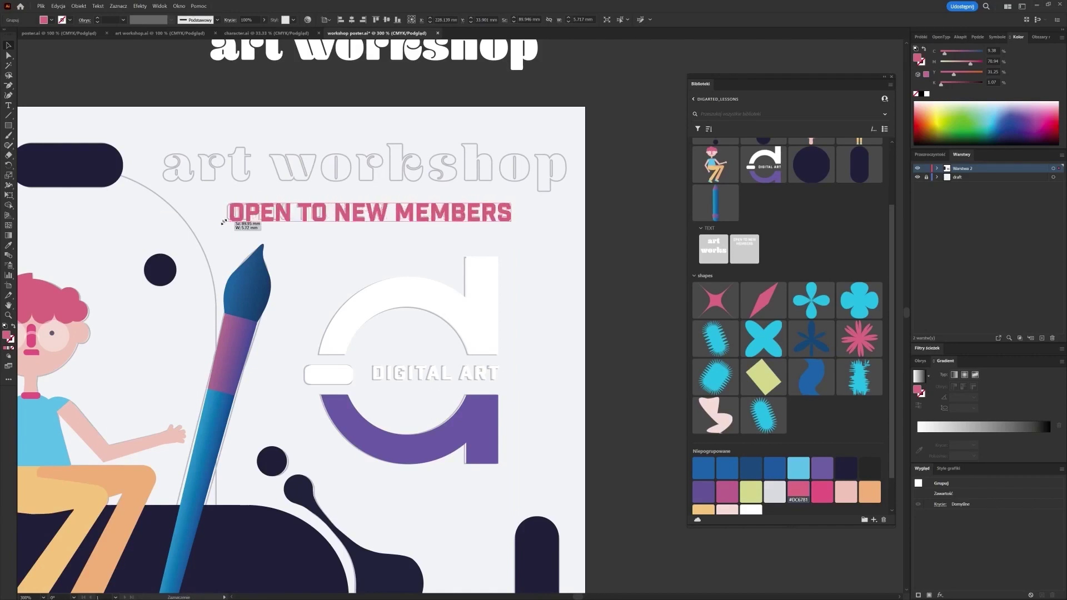
# - Colour the art workshop title dark navy and scale it over the sketched title above the subtitle
pyautogui.hotkey('ctrl', '-')
pyautogui.click(429, 66)
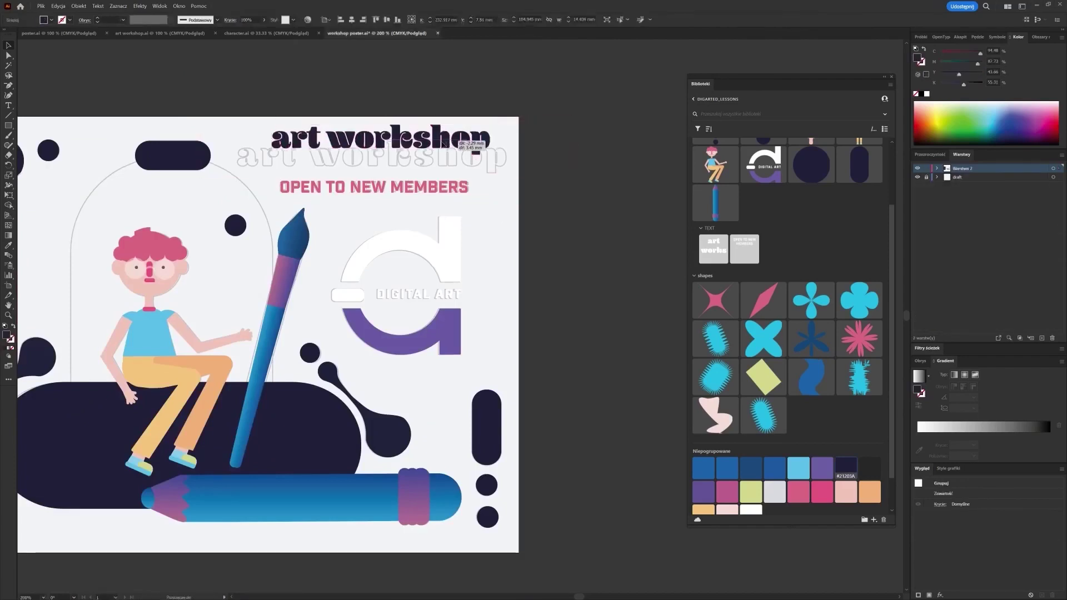
pyautogui.moveTo(274, 120); pyautogui.dragTo(239, 139)
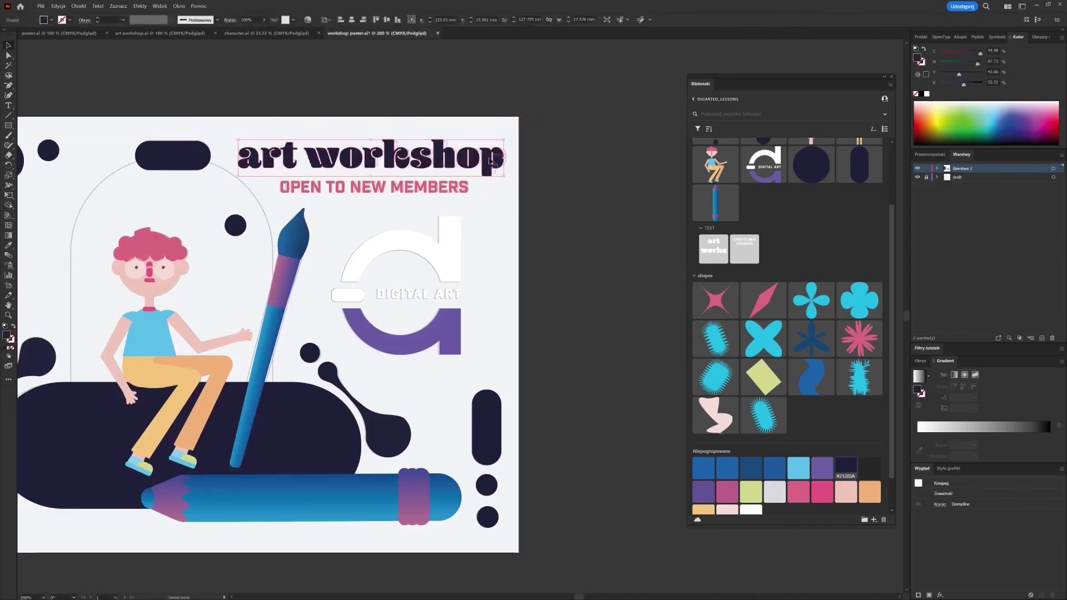
# - Replace the white DIGITAL ART logo with the dark navy version from poster.ai, positioned over the sketched logo
pyautogui.click(198, 33)
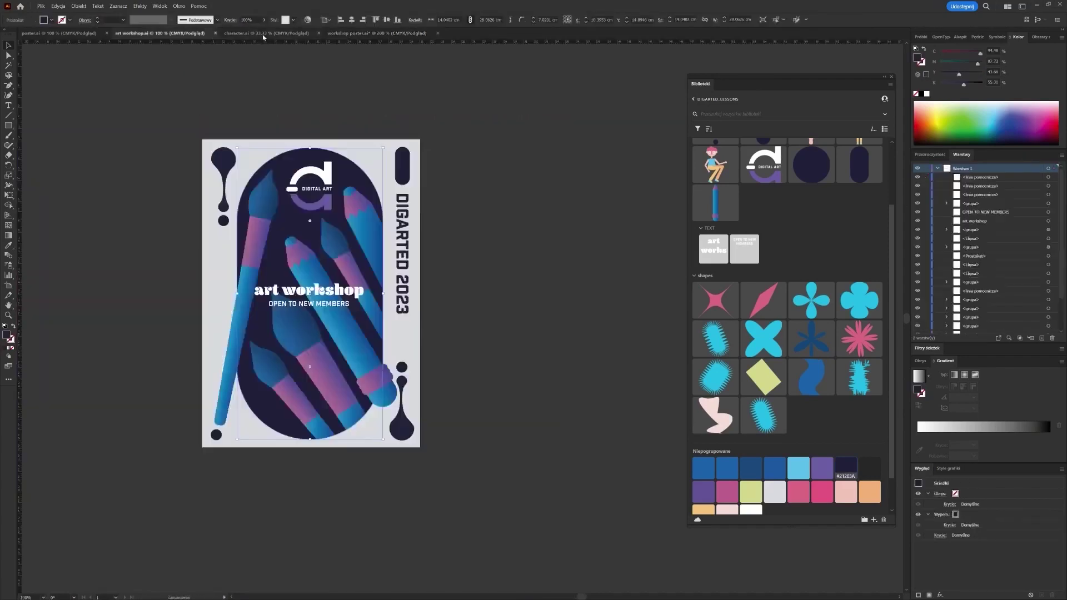
pyautogui.click(377, 33)
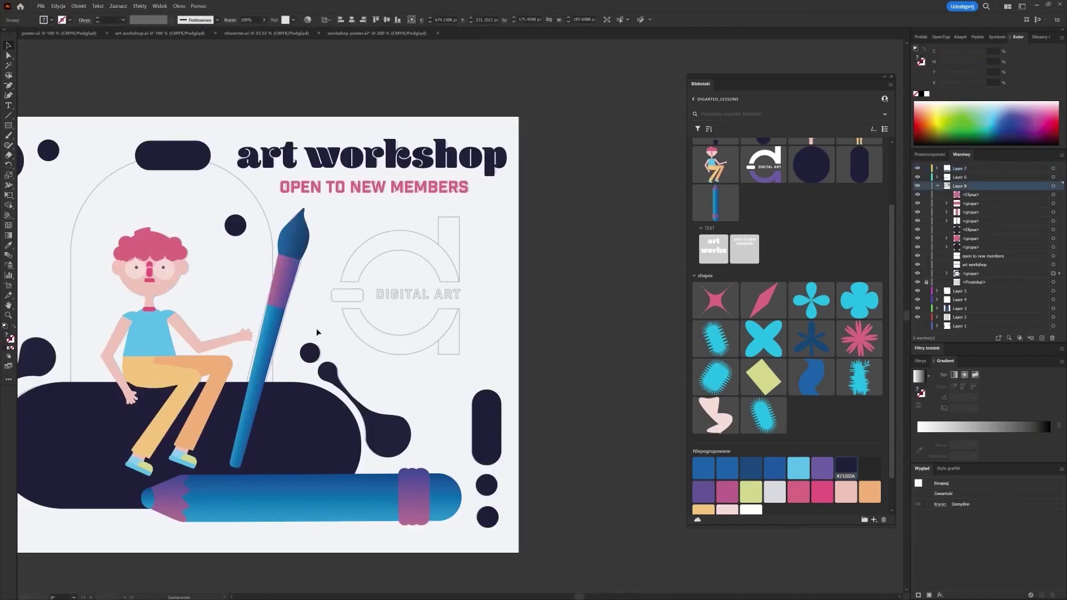
pyautogui.hotkey('ctrl', 'v')
pyautogui.moveTo(503, 290); pyautogui.dragTo(438, 261)
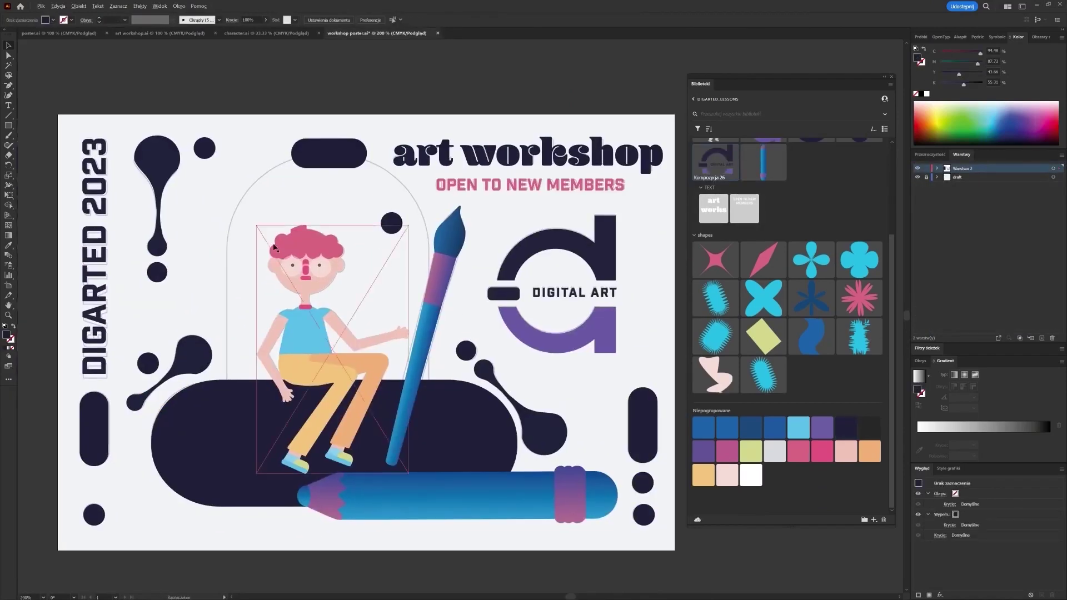
# - Draw a rectangle covering the whole artboard, fill it with the light grey swatch and send it behind the artwork
pyautogui.hotkey('ctrl', '-')
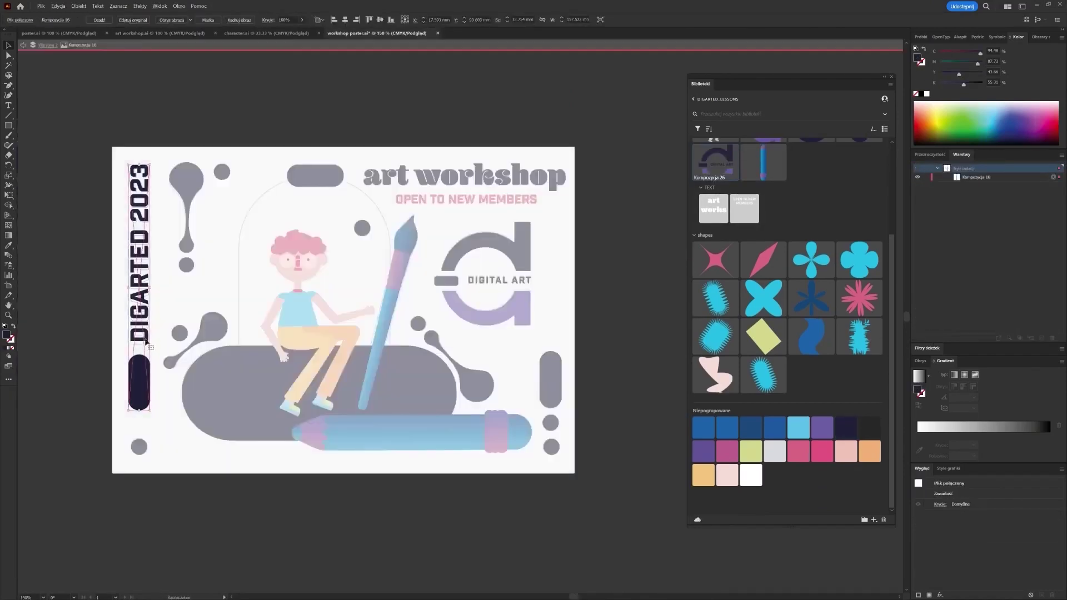
pyautogui.moveTo(112, 147); pyautogui.dragTo(575, 473)
pyautogui.click(775, 451)
pyautogui.rightClick(388, 310)
pyautogui.moveTo(406, 481)
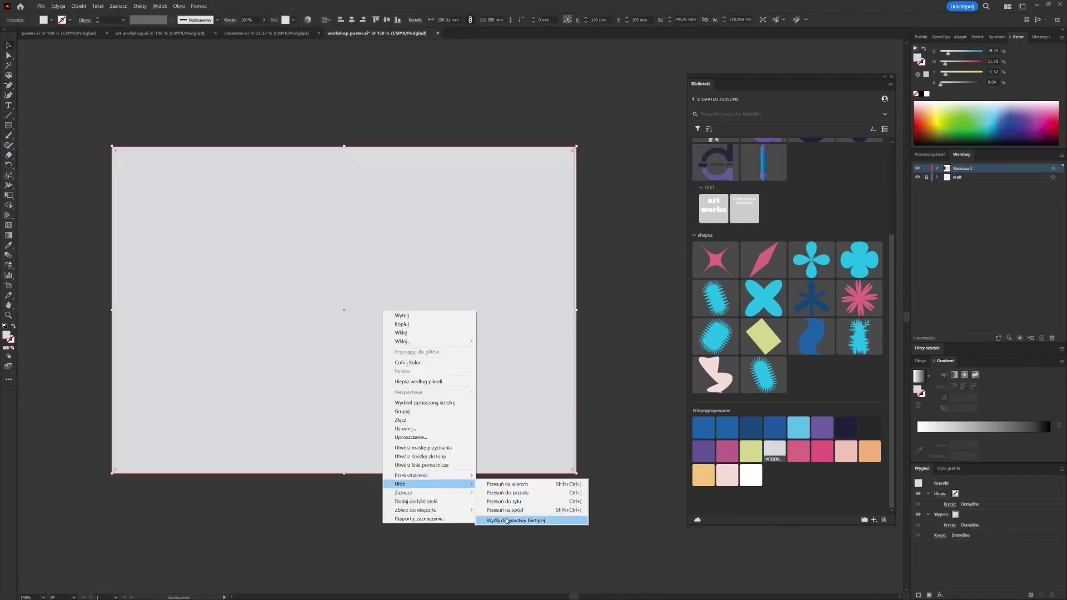
pyautogui.click(528, 520)
# - Lock the light grey background rectangle and stack the draft layer directly above it
pyautogui.scroll(2, 576, 311)
pyautogui.click(936, 168)
pyautogui.scroll(-2, 976, 278)
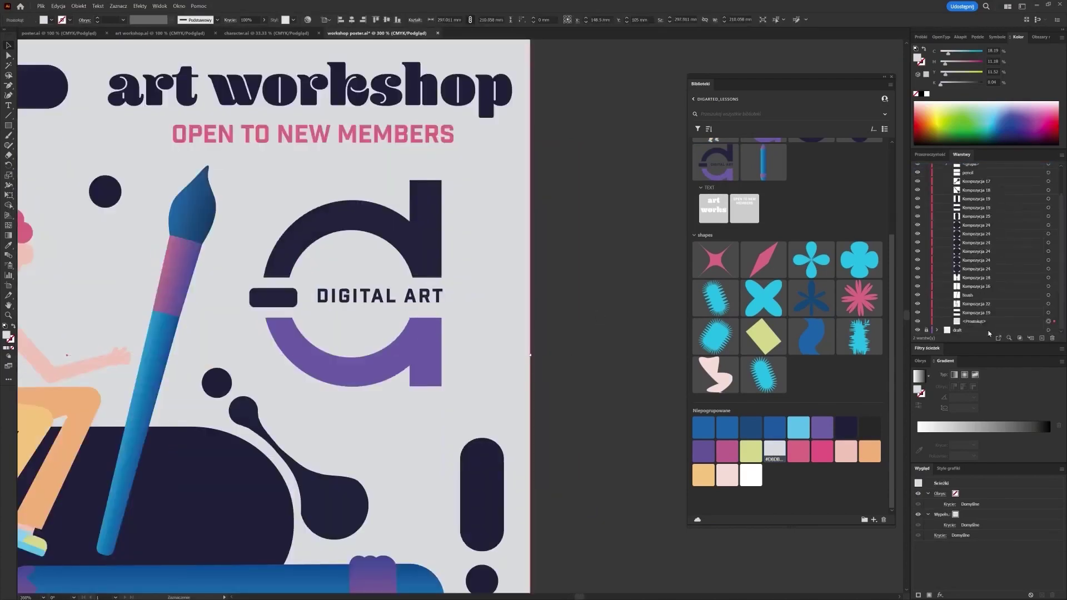
pyautogui.click(926, 321)
pyautogui.scroll(-2, 587, 334)
pyautogui.moveTo(967, 330); pyautogui.dragTo(967, 324)
pyautogui.moveTo(967, 324); pyautogui.dragTo(967, 317)
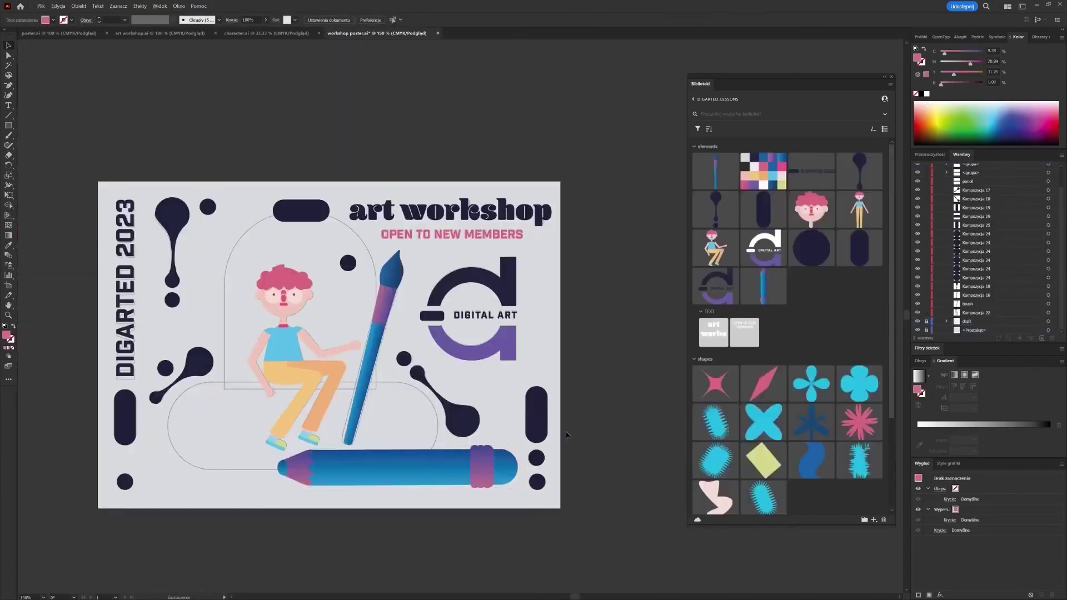
pyautogui.hotkey('ctrl', 'shift', 'z')
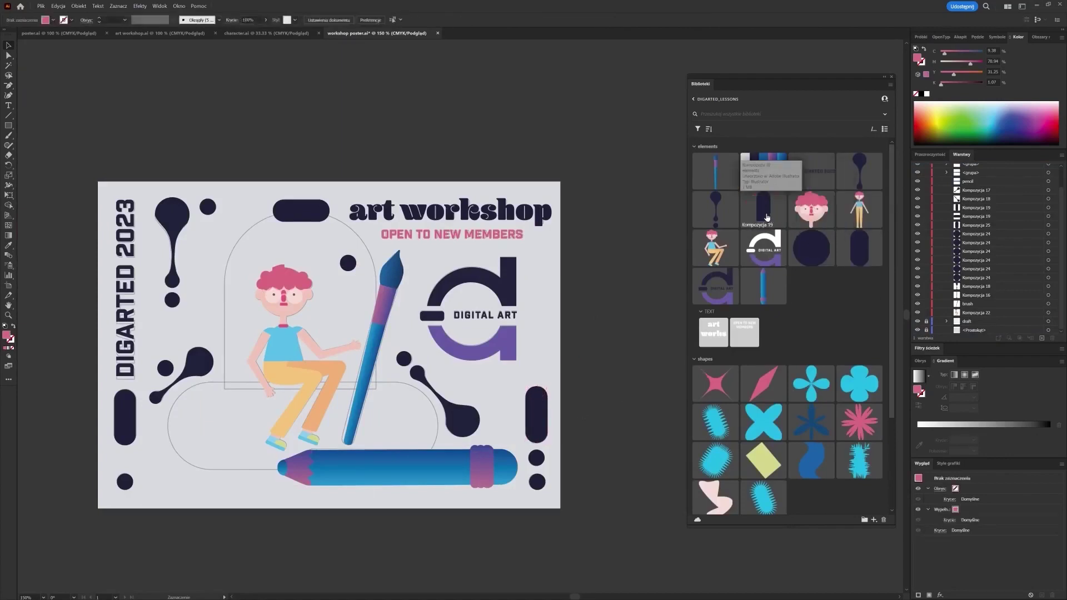
# - Open the library's large rounded shape for editing and paste its editable path into the workshop poster document
pyautogui.doubleClick(859, 249)
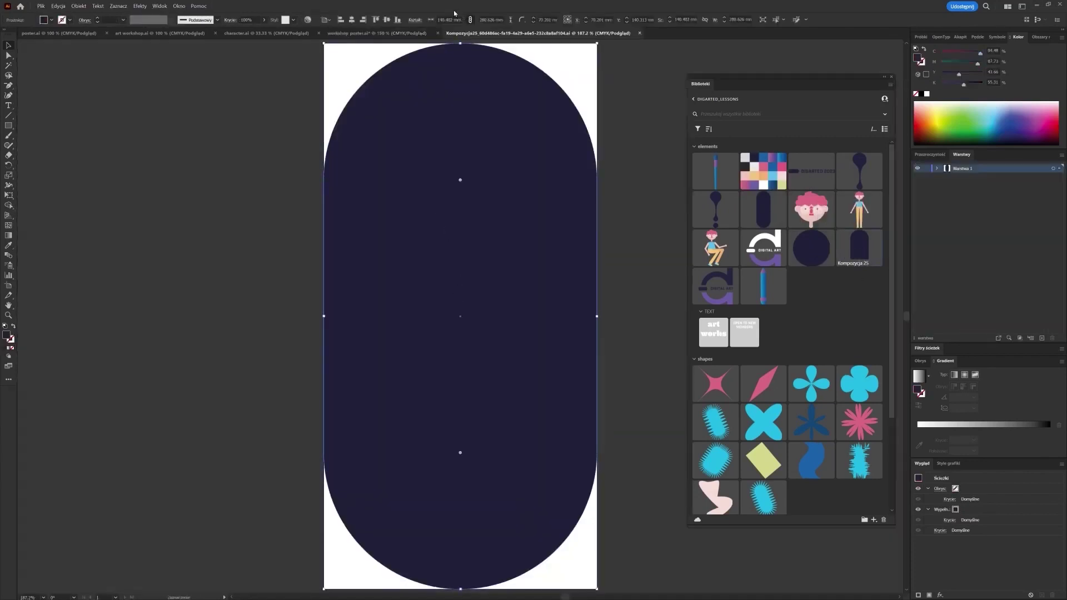
pyautogui.click(385, 35)
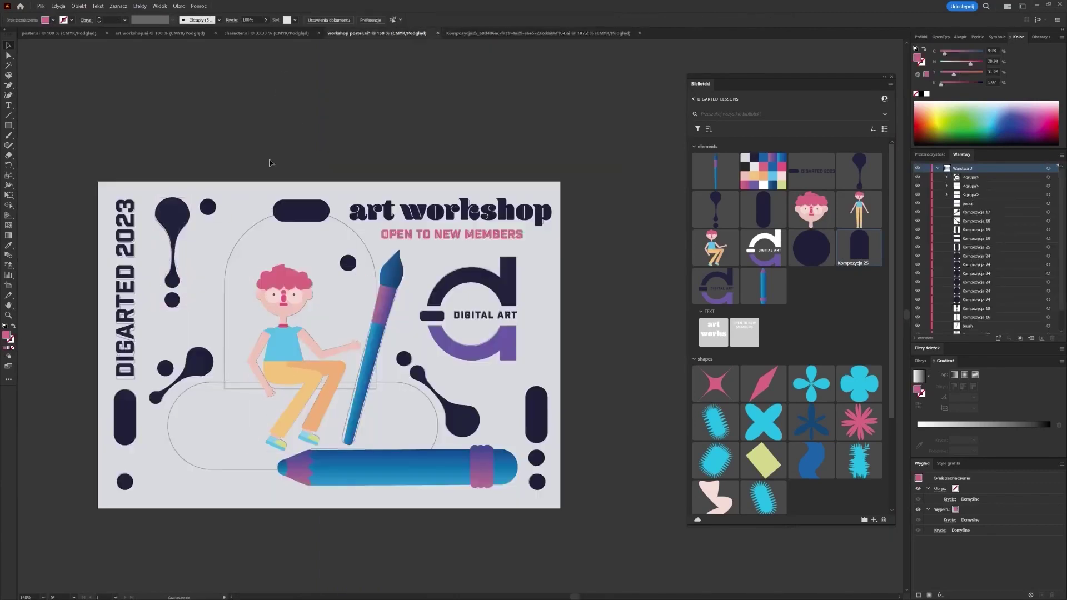
pyautogui.hotkey('ctrl', 'v')
pyautogui.moveTo(487, 262); pyautogui.dragTo(542, 314)
# - Delete the linked large rounded shape beside the artboard and move the pasted editable one clear of the poster
pyautogui.scroll(-1, 609, 316)
pyautogui.scroll(-1, 515, 309)
pyautogui.moveTo(206, 352); pyautogui.dragTo(36, 340)
pyautogui.press('Delete')
pyautogui.moveTo(559, 379); pyautogui.dragTo(595, 346)
pyautogui.click(623, 350)
pyautogui.moveTo(554, 299); pyautogui.dragTo(572, 312)
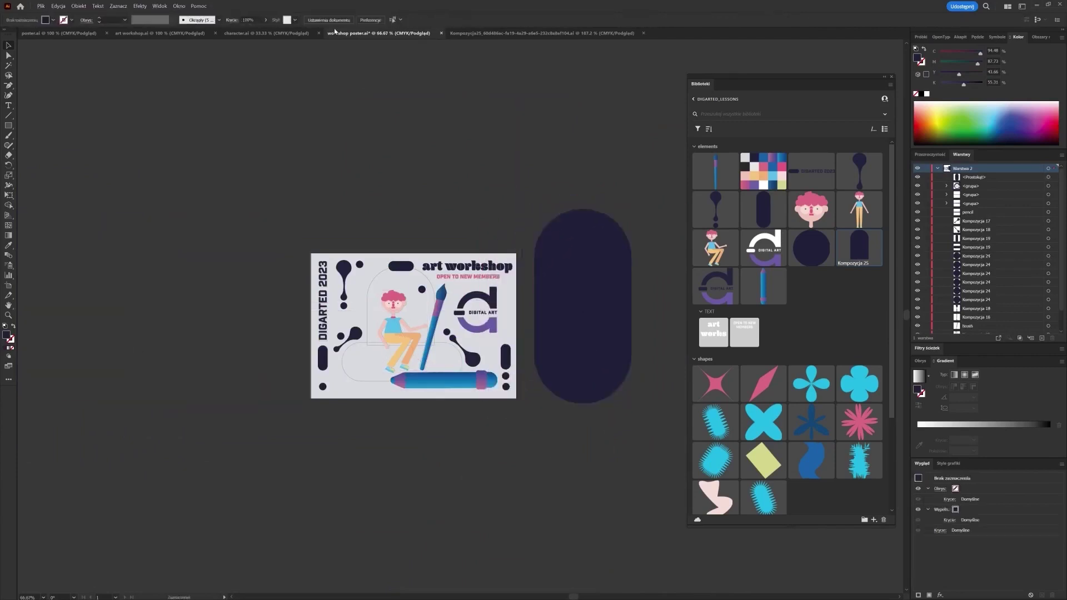
# - Open the source of the linked pill above the arch, copy its shape and replace the linked pill with it
pyautogui.doubleClick(411, 267)
pyautogui.click(450, 226)
pyautogui.hotkey('ctrl', 'c')
pyautogui.click(378, 33)
pyautogui.press('Delete')
pyautogui.hotkey('ctrl', 'v')
# - Fit the pasted pill horizontally over the sketched pill on top of the arch and fill it with the pink swatch
pyautogui.click(413, 169)
pyautogui.moveTo(460, 315); pyautogui.dragTo(401, 253)
pyautogui.moveTo(408, 268); pyautogui.dragTo(413, 243)
pyautogui.scroll(2, 410, 234)
pyautogui.scroll(-3, 789, 389)
pyautogui.click(798, 450)
pyautogui.moveTo(355, 269); pyautogui.dragTo(312, 210)
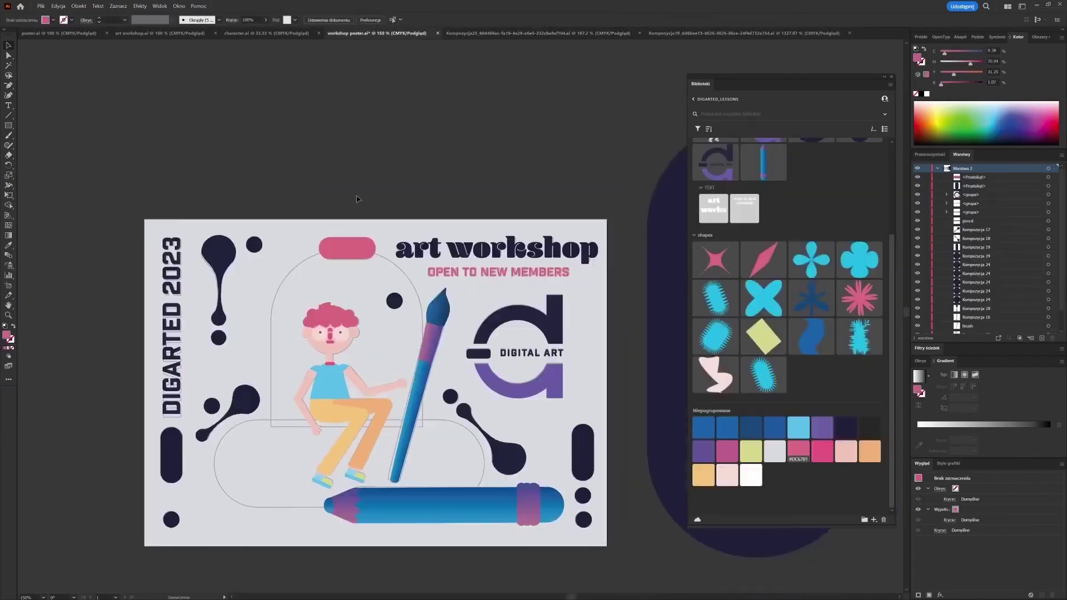
pyautogui.click(312, 209)
# - Fit a copy of the large rounded shape over the sketched arch and stack it behind the character and brush
pyautogui.scroll(2, 312, 209)
pyautogui.scroll(-2, 334, 144)
pyautogui.moveTo(67, 202); pyautogui.dragTo(414, 292)
pyautogui.moveTo(485, 219); pyautogui.dragTo(420, 342)
pyautogui.moveTo(390, 401); pyautogui.dragTo(405, 272)
pyautogui.hotkey('ctrl', 'shift', '[')
pyautogui.scroll(-2, 969, 291)
pyautogui.moveTo(973, 329); pyautogui.dragTo(973, 315)
pyautogui.moveTo(435, 371); pyautogui.dragTo(431, 371)
# - Send the pink pill to the back so it sits behind the dark arch
pyautogui.click(414, 173)
pyautogui.rightClick(362, 219)
pyautogui.moveTo(427, 403)
pyautogui.click(482, 429)
# - Turn a copy of the dark rounded shape horizontal and resize it over the sketched platform beneath the character
pyautogui.moveTo(284, 426); pyautogui.dragTo(274, 307)
pyautogui.moveTo(274, 306); pyautogui.dragTo(274, 411)
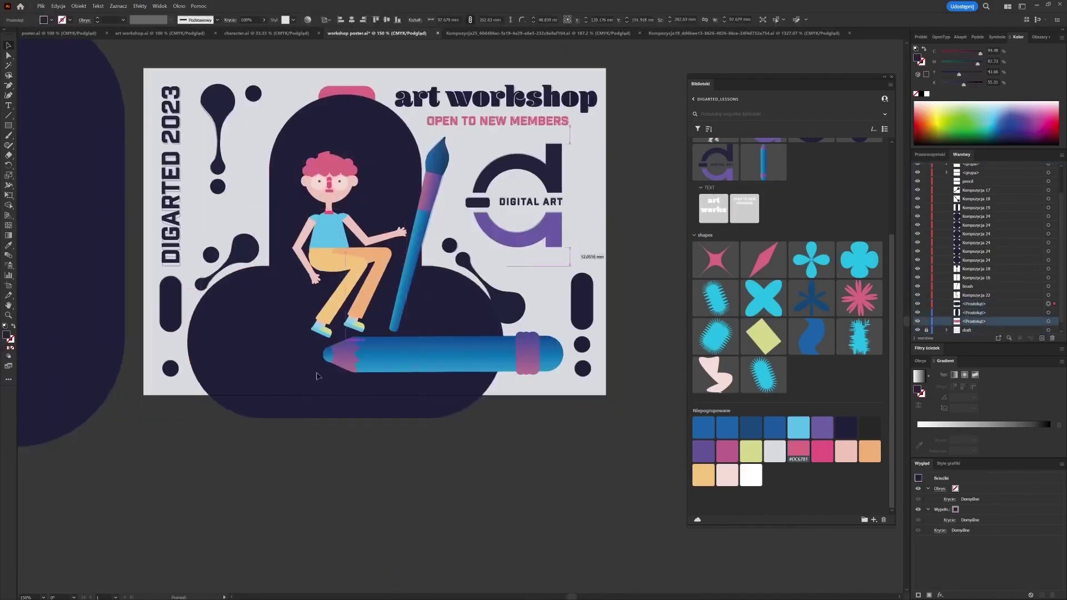
pyautogui.moveTo(345, 418); pyautogui.dragTo(345, 357)
pyautogui.moveTo(187, 312); pyautogui.dragTo(213, 311)
pyautogui.moveTo(502, 312); pyautogui.dragTo(483, 312)
# - Remove the part of the dark arch extending below the platform with the Shape Builder tool
pyautogui.keyDown('shift'); pyautogui.click(286, 233); pyautogui.keyUp('shift')
pyautogui.click(9, 206)
pyautogui.keyDown('alt'); pyautogui.click(348, 383); pyautogui.keyUp('alt')
pyautogui.press('v')
# - Apply the other poster document's pink-to-purple gradient to the dark platform shape and position it beneath the character
pyautogui.click(248, 311)
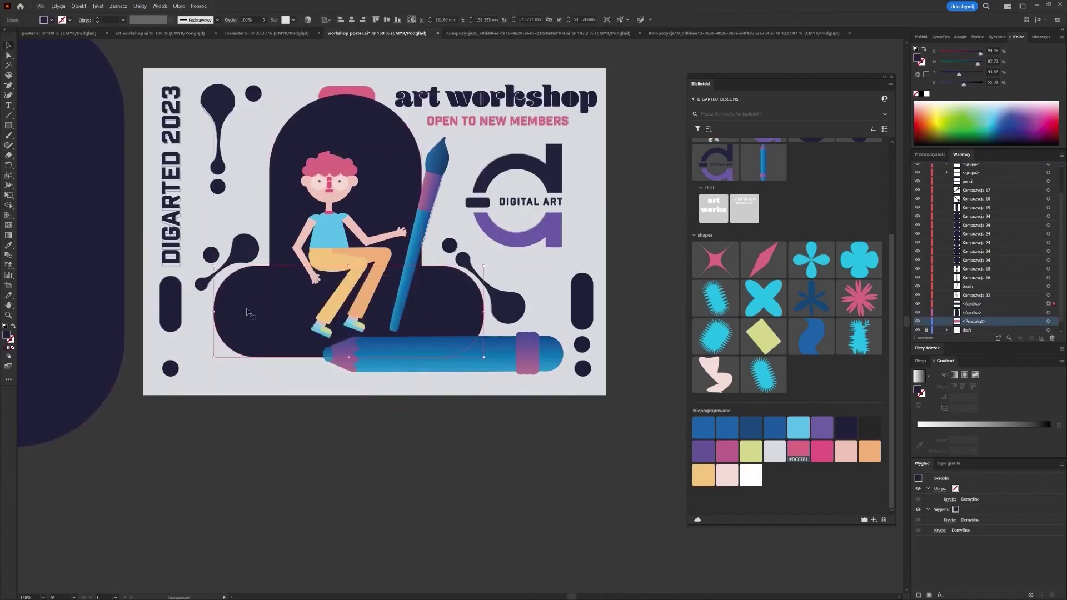
pyautogui.hotkey('ctrl', 'Tab')
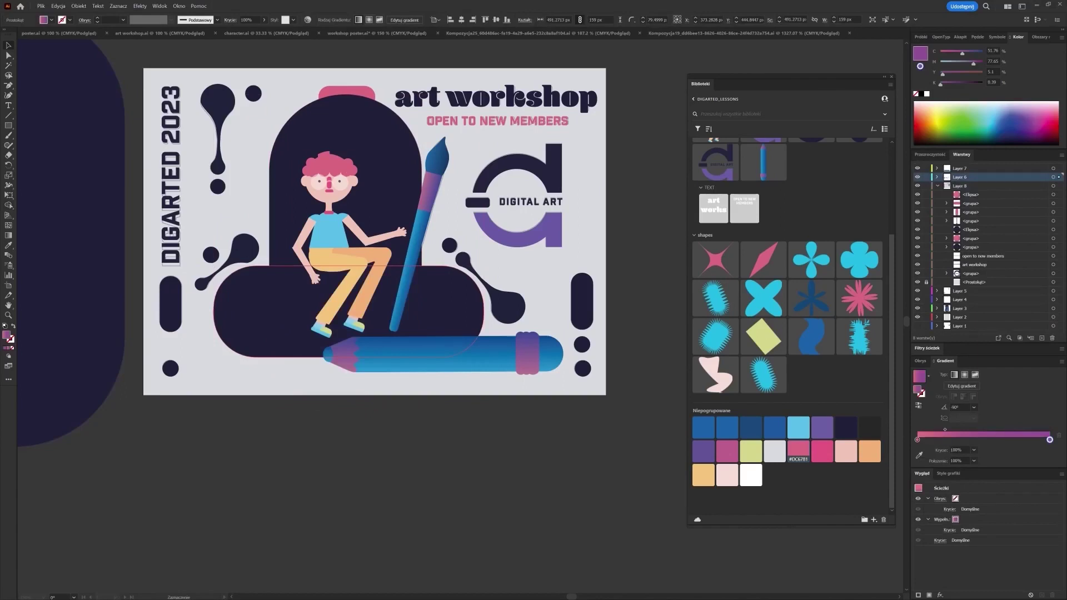
pyautogui.click(377, 33)
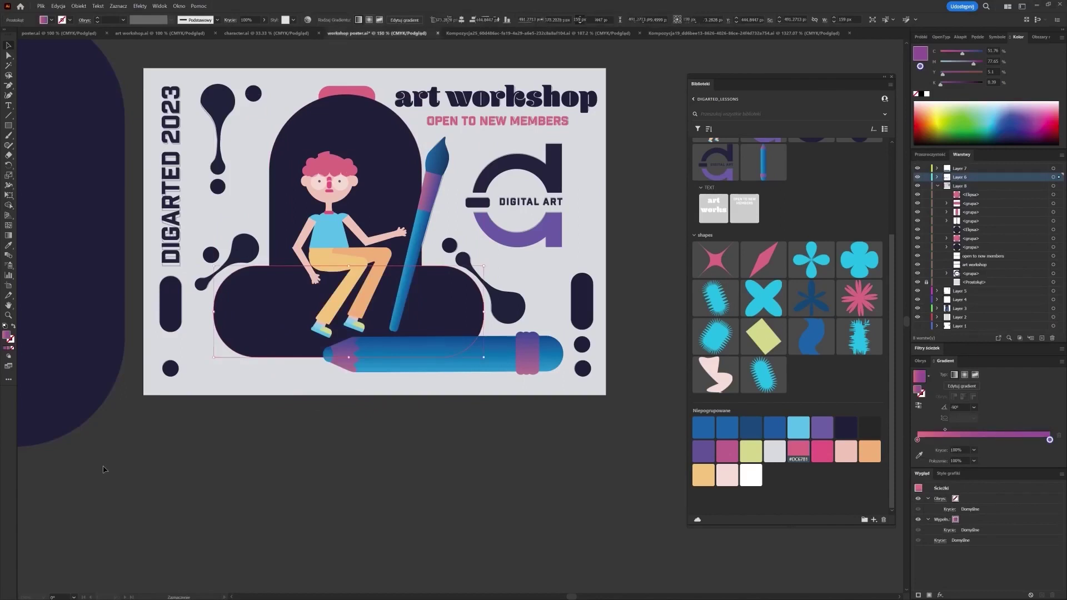
pyautogui.hotkey('ctrl', 'v')
pyautogui.moveTo(464, 350); pyautogui.dragTo(376, 483)
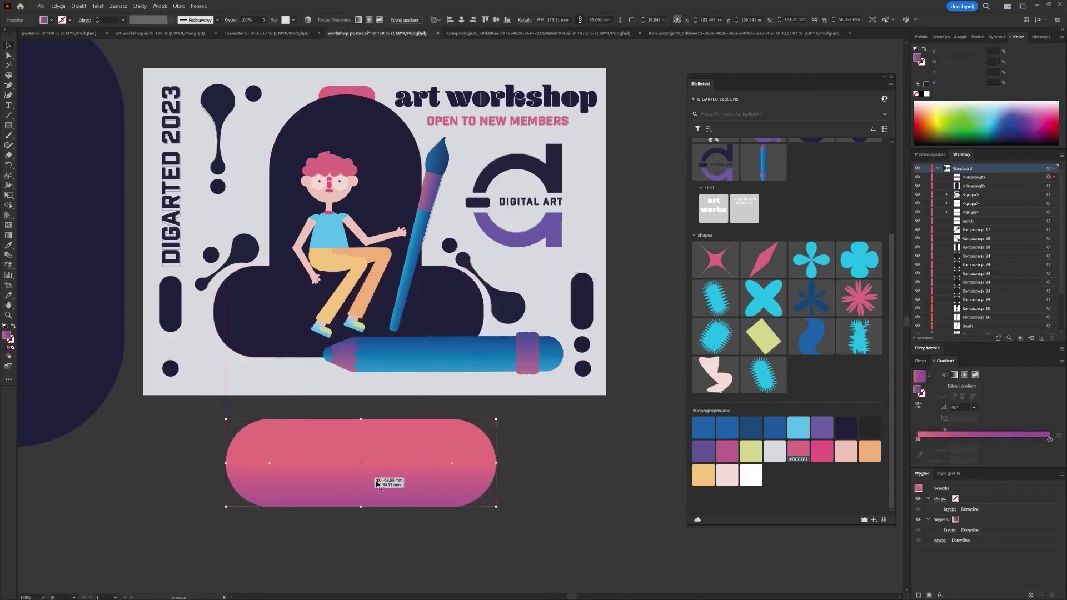
pyautogui.click(424, 487)
pyautogui.moveTo(406, 484)
pyautogui.mouseDown()
pyautogui.moveTo(410, 342)
pyautogui.moveTo(393, 335)
pyautogui.mouseUp()
# - Bring the pencil to the front so it overlaps the gradient platform
pyautogui.scroll(1, 330, 416)
pyautogui.rightClick(563, 347)
pyautogui.moveTo(616, 462)
pyautogui.click(681, 457)
pyautogui.scroll(1, 400, 281)
pyautogui.press('a')
pyautogui.click(184, 365)
pyautogui.click(183, 372)
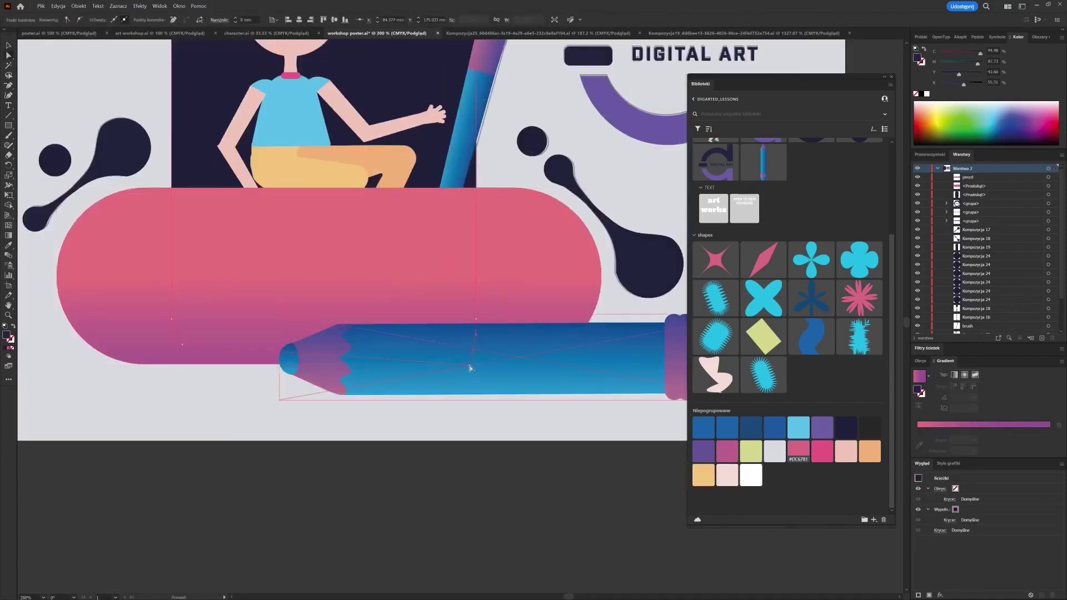
pyautogui.hotkey('ctrl', '-')
pyautogui.hotkey('ctrl', '-')
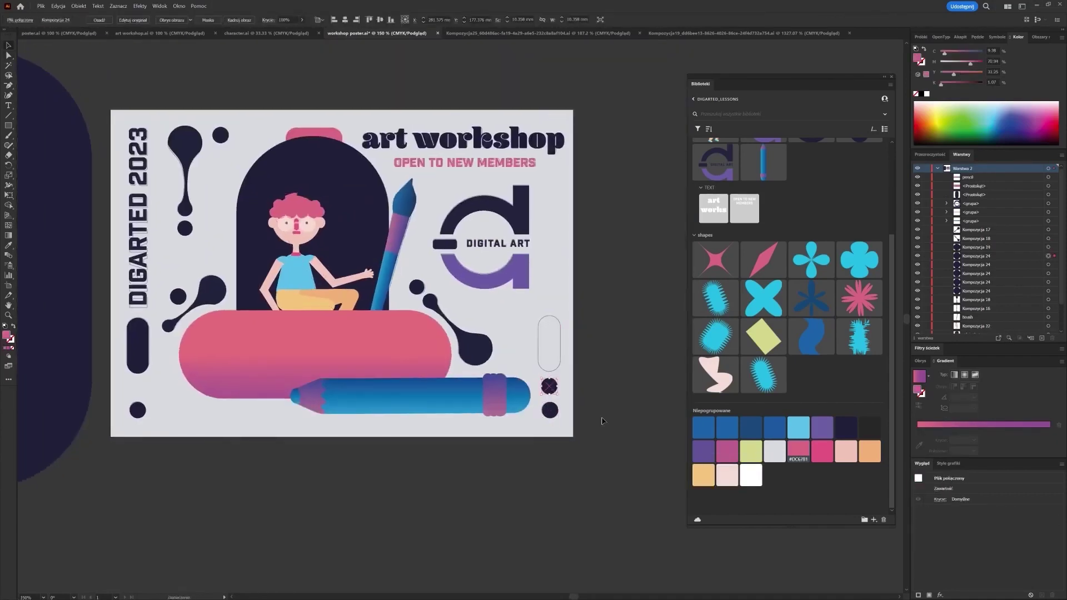
# - Bring an editable copy of the library circle into the poster and place it beside the drip left of the arch
pyautogui.scroll(3, 803, 239)
pyautogui.doubleClick(803, 256)
pyautogui.click(363, 33)
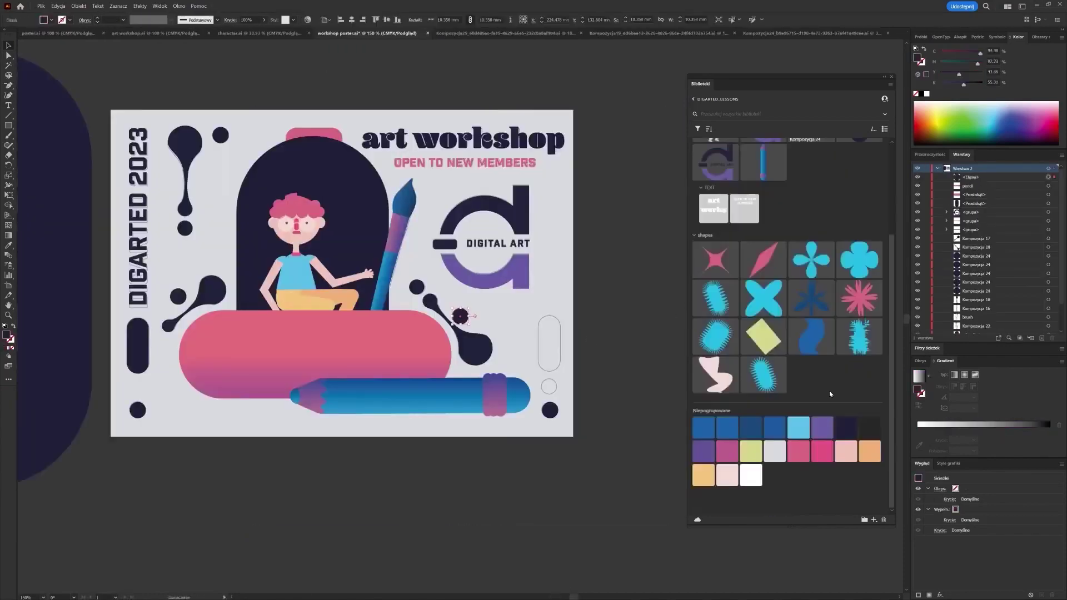
pyautogui.moveTo(460, 316)
pyautogui.mouseDown()
pyautogui.moveTo(549, 385)
pyautogui.moveTo(282, 345)
pyautogui.moveTo(178, 297)
pyautogui.mouseUp()
# - Replace the dark circle beside the drip near the poster's top with a pink copy of the editable circle
pyautogui.click(642, 430)
pyautogui.click(204, 234)
pyautogui.click(222, 137)
pyautogui.press('Delete')
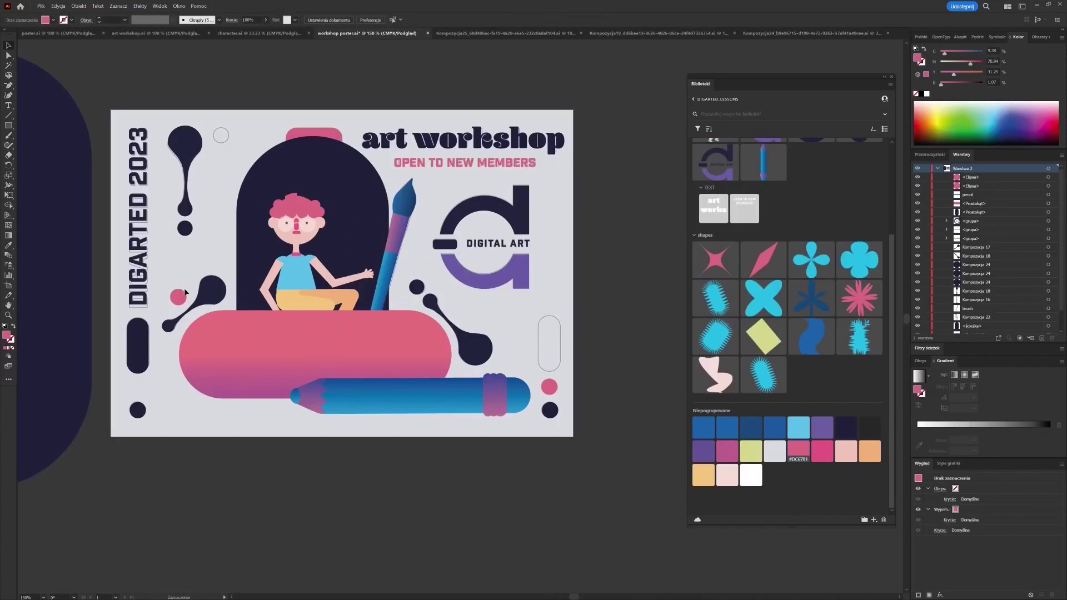
pyautogui.moveTo(234, 119); pyautogui.dragTo(226, 136)
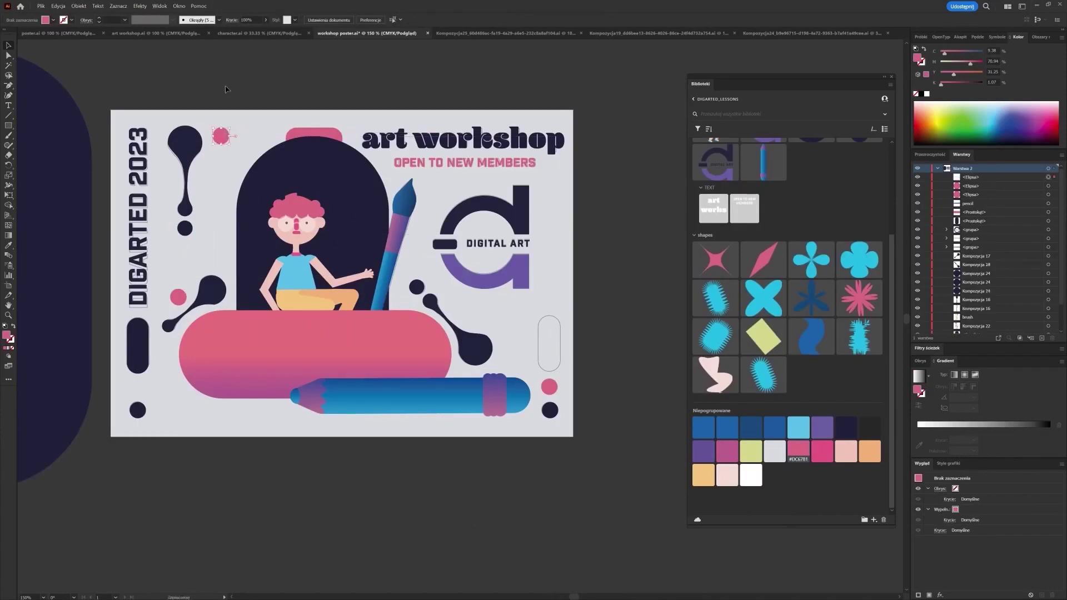
# - Add a horizontal guide near the poster's top and align the pink pill behind the arch to it
pyautogui.scroll(3, 225, 136)
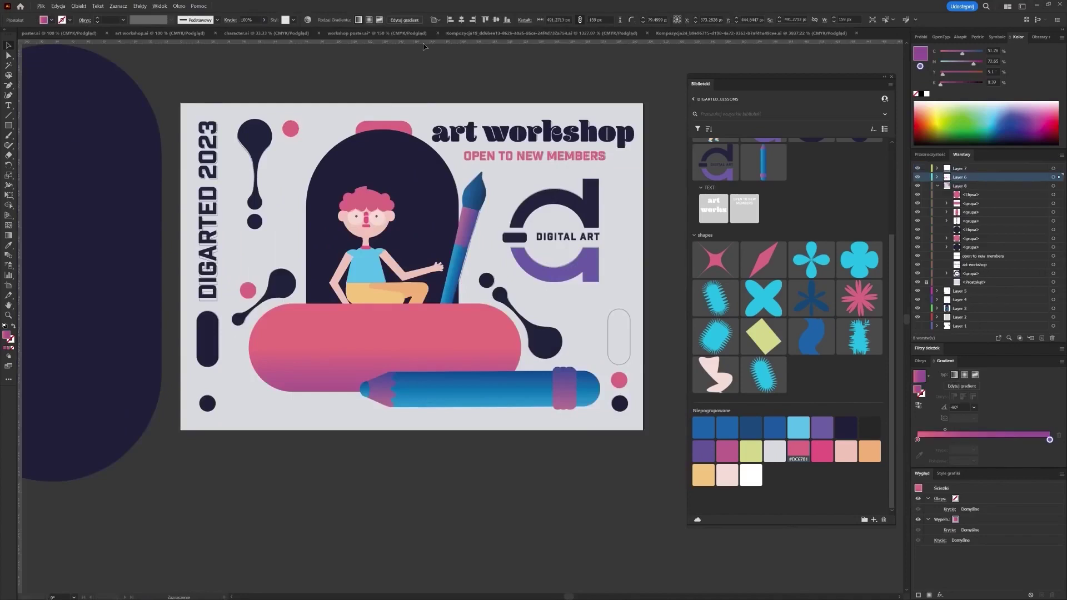
pyautogui.click(423, 33)
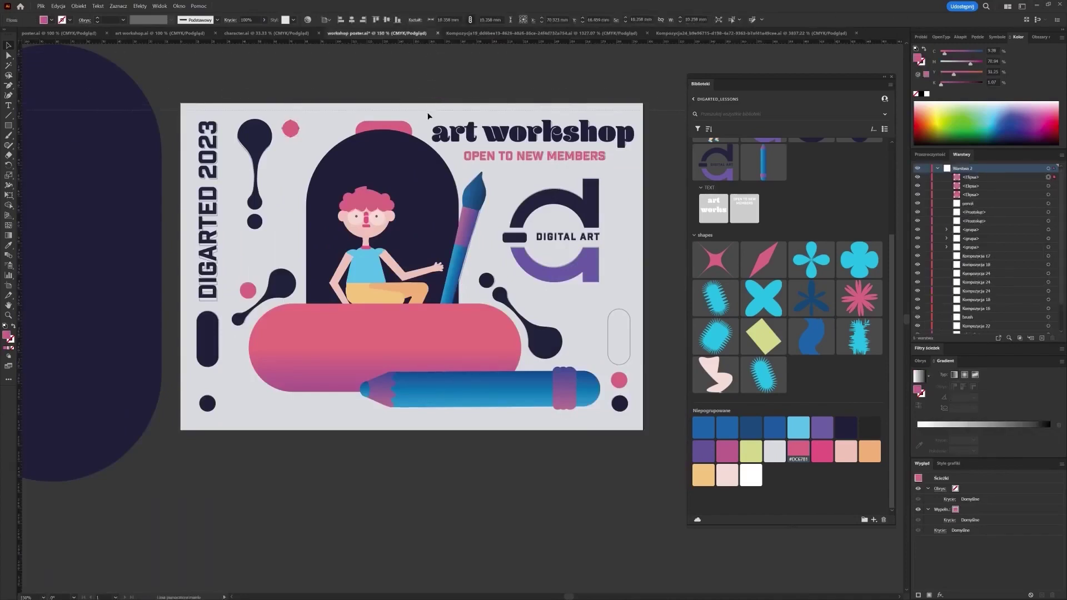
pyautogui.scroll(2, 529, 85)
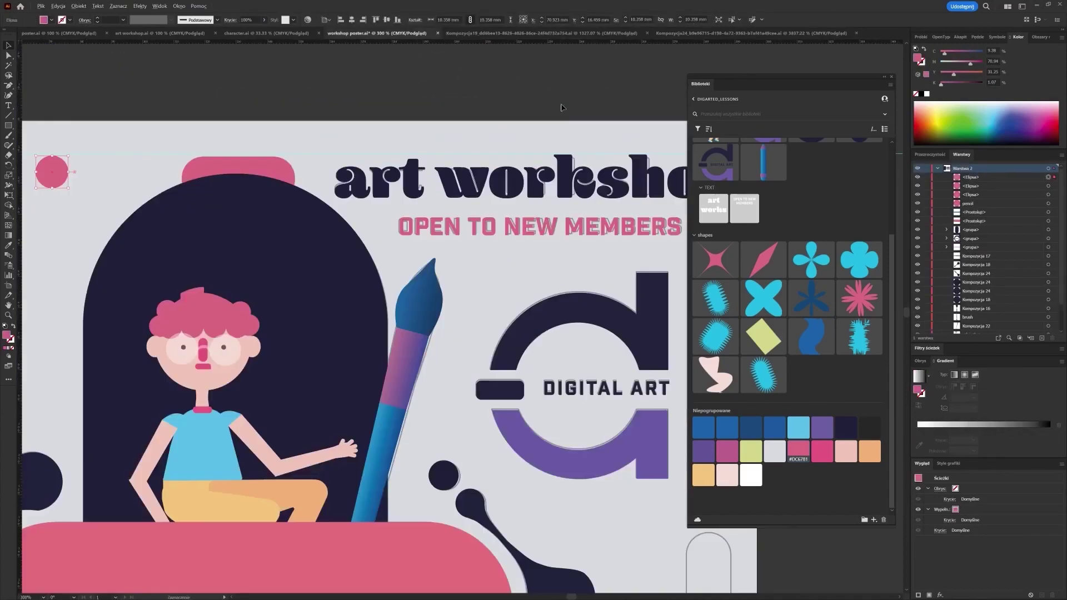
pyautogui.moveTo(267, 169); pyautogui.dragTo(263, 164)
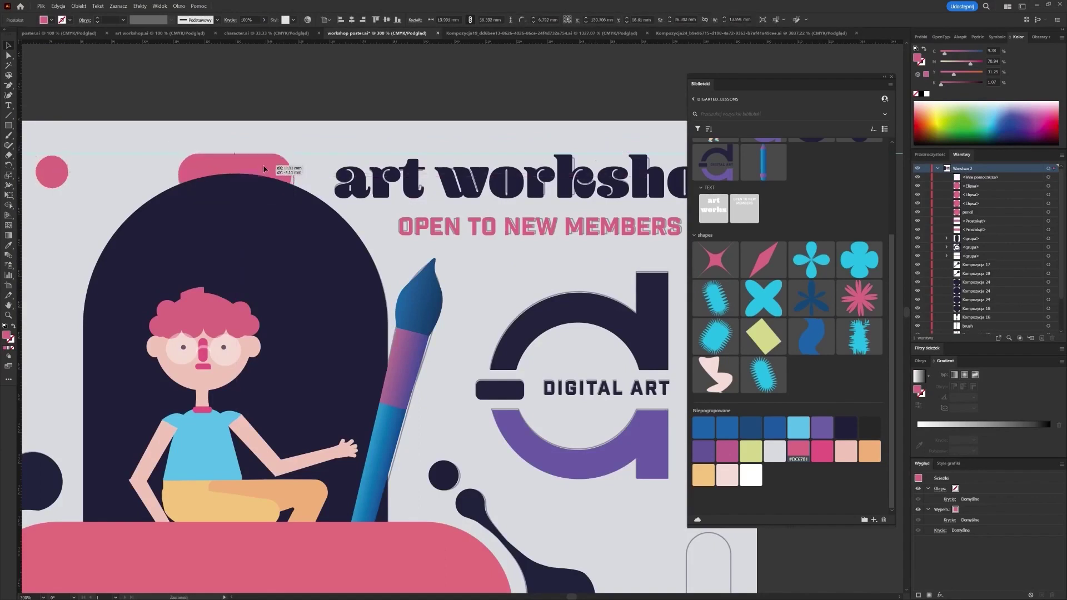
pyautogui.hotkey('ctrl', 'shift', 'a')
pyautogui.scroll(-2, 289, 145)
pyautogui.scroll(-1, 289, 145)
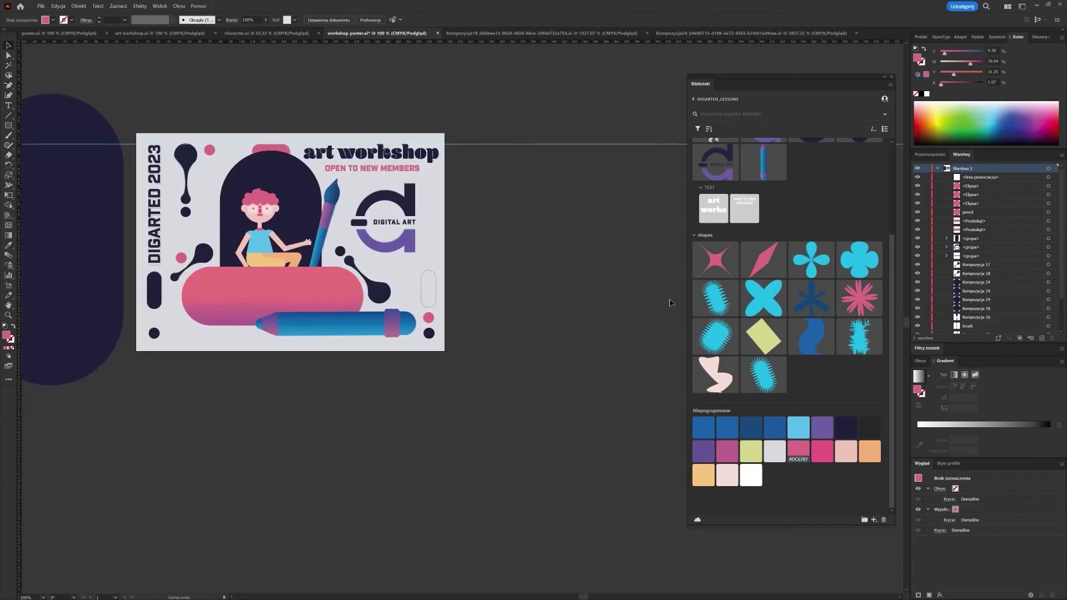
# - Copy the pink pill upright and fit it over the sketched pill above the circles near the poster's right edge
pyautogui.scroll(1, 495, 353)
pyautogui.moveTo(439, 315); pyautogui.dragTo(524, 379)
pyautogui.scroll(2, 262, 113)
pyautogui.scroll(-2, 280, 132)
pyautogui.moveTo(265, 113); pyautogui.dragTo(490, 365)
pyautogui.moveTo(489, 333); pyautogui.dragTo(488, 331)
pyautogui.scroll(4, 517, 350)
pyautogui.moveTo(403, 270); pyautogui.dragTo(399, 262)
pyautogui.scroll(-4, 435, 356)
pyautogui.click(583, 311)
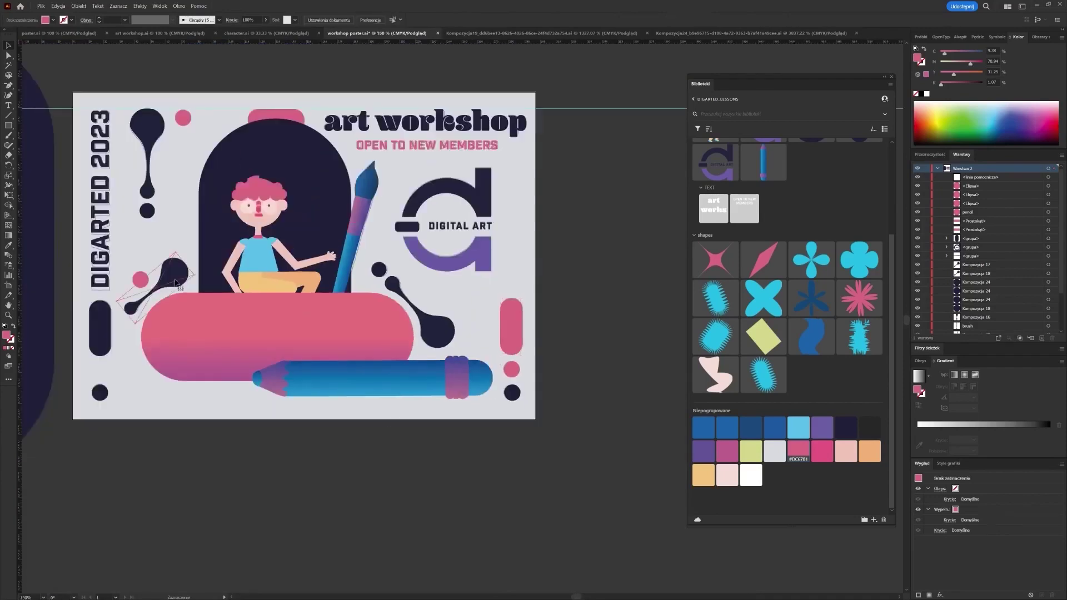
# - Copy the drip artwork from its library source file and paste it into the workshop poster
pyautogui.scroll(3, 833, 233)
pyautogui.doubleClick(858, 171)
pyautogui.click(461, 214)
pyautogui.hotkey('ctrl', 'c')
pyautogui.click(618, 34)
pyautogui.click(348, 33)
pyautogui.hotkey('ctrl', 'v')
# - Fit the pasted drip diagonally over its sketch left of the arch and fill it with the pink-to-purple gradient
pyautogui.moveTo(465, 290); pyautogui.dragTo(192, 273)
pyautogui.scroll(3, 134, 272)
pyautogui.moveTo(412, 311); pyautogui.dragTo(381, 290)
pyautogui.moveTo(425, 235); pyautogui.dragTo(477, 263)
pyautogui.press('.')
pyautogui.moveTo(439, 298); pyautogui.dragTo(379, 281)
# - Angle the drip's gradient to about -52° so it runs from pink at its upper left to purple at its lower right
pyautogui.click(9, 236)
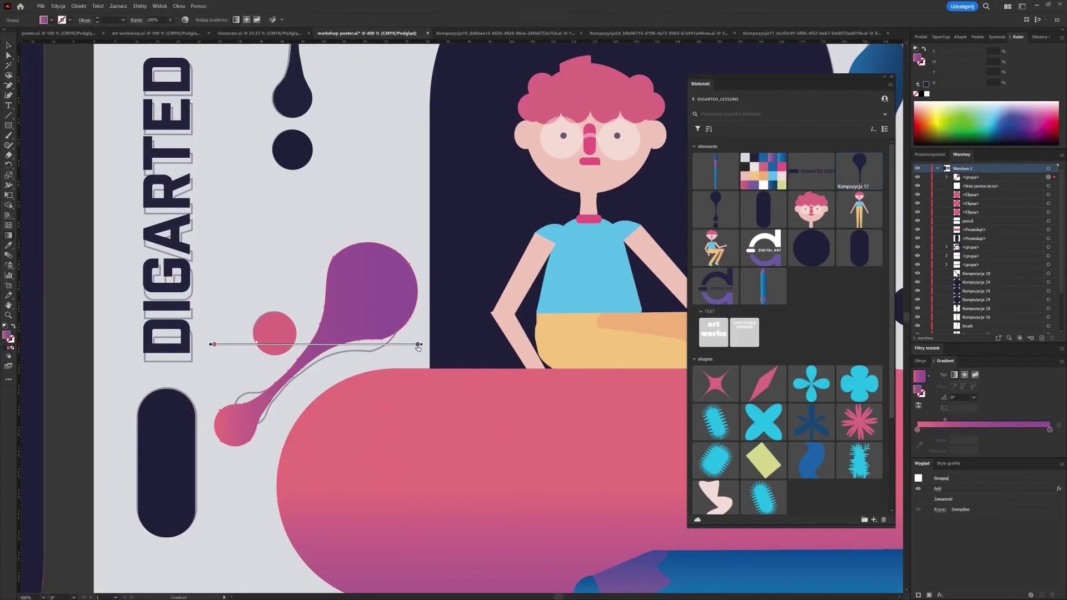
pyautogui.moveTo(210, 344)
pyautogui.mouseDown()
pyautogui.moveTo(238, 348)
pyautogui.moveTo(205, 373)
pyautogui.moveTo(236, 366)
pyautogui.mouseUp()
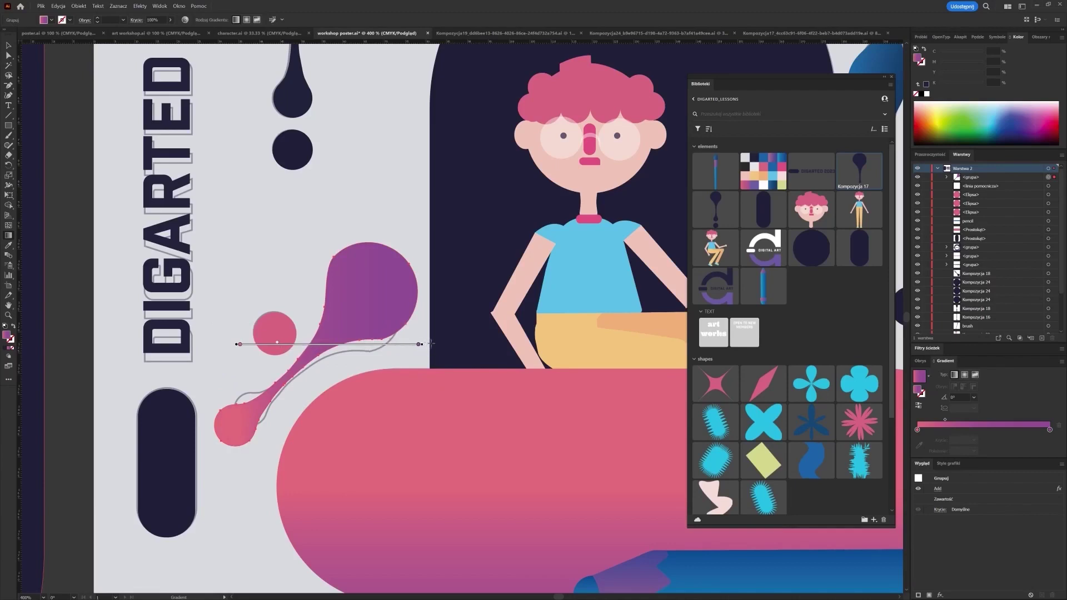
pyautogui.moveTo(240, 343)
pyautogui.mouseDown()
pyautogui.moveTo(314, 439)
pyautogui.moveTo(339, 494)
pyautogui.mouseUp()
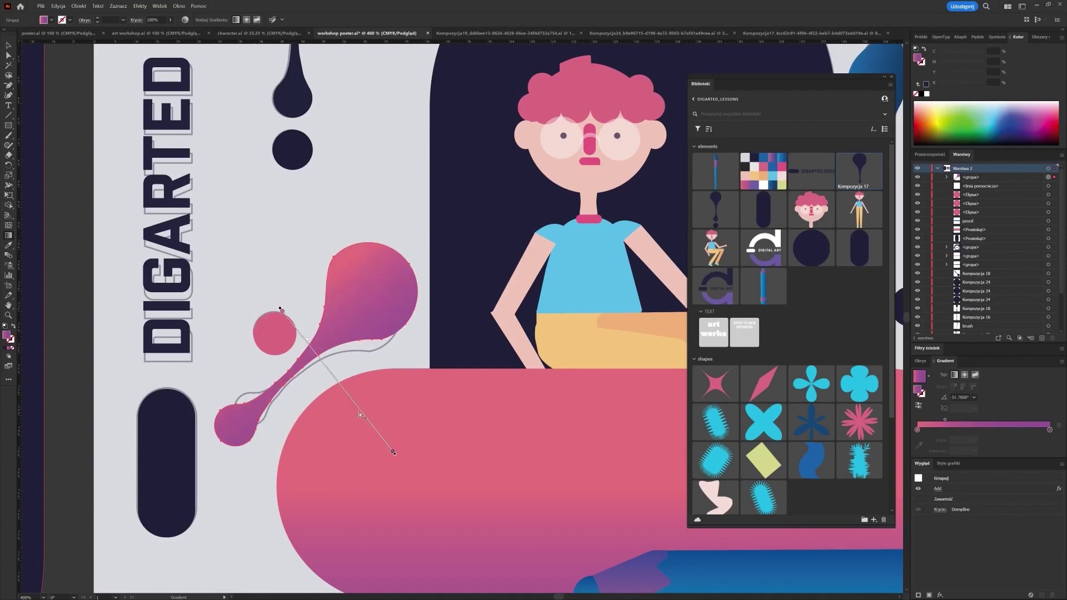
pyautogui.moveTo(360, 410)
pyautogui.mouseDown()
pyautogui.moveTo(351, 397)
pyautogui.moveTo(371, 444)
pyautogui.mouseUp()
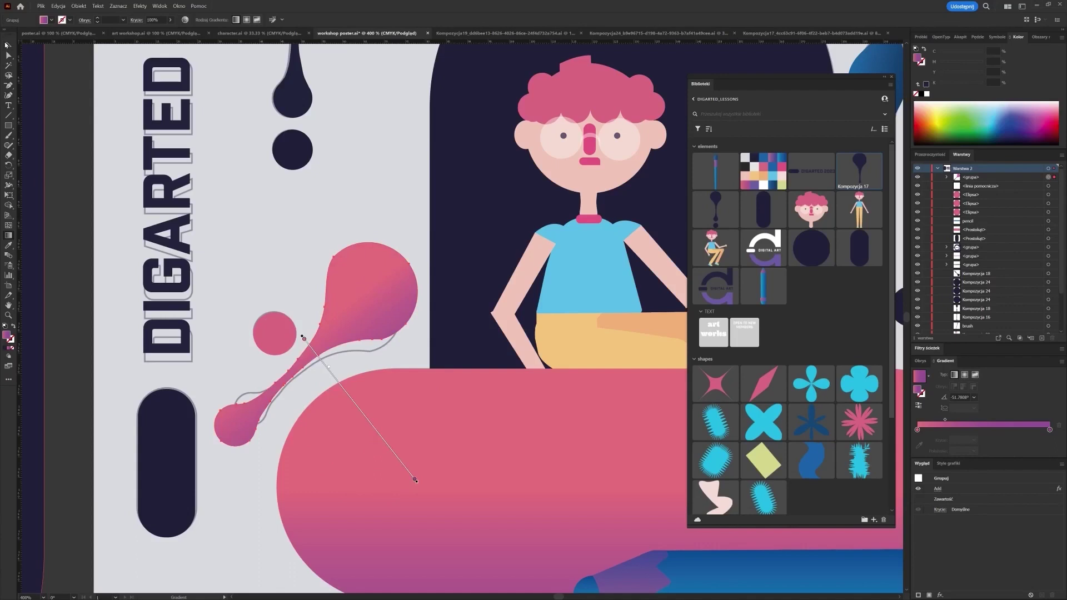
pyautogui.click(8, 45)
pyautogui.scroll(-2, 319, 236)
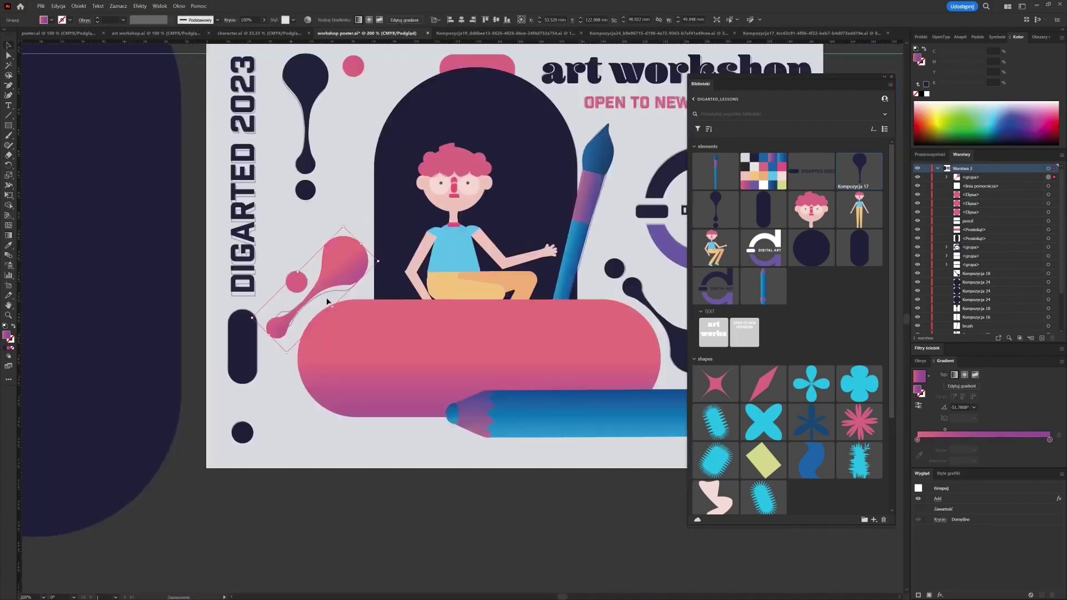
pyautogui.click(408, 495)
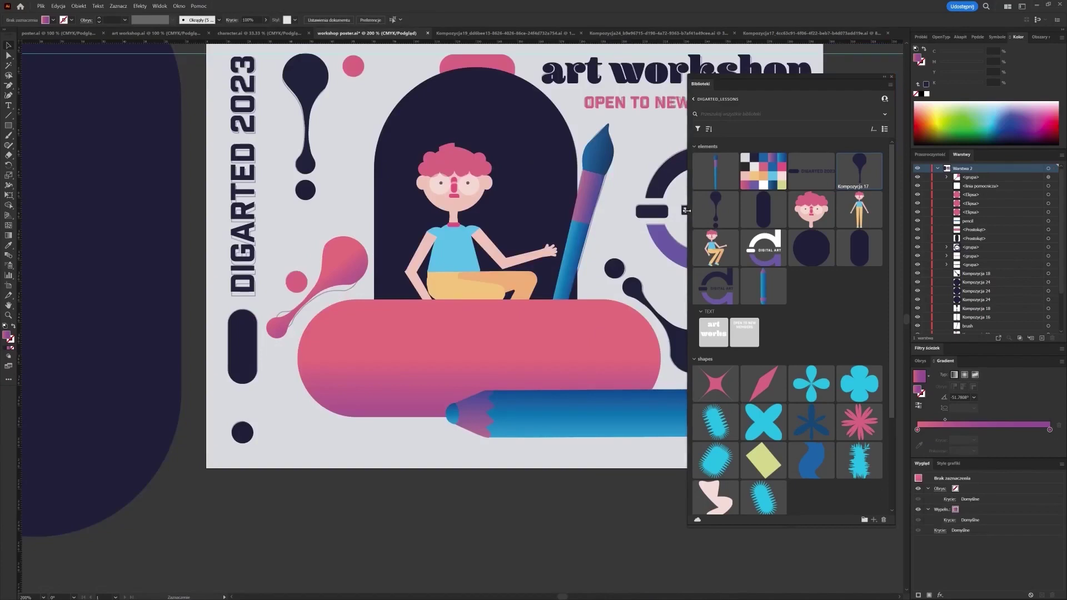
# - Narrow the library panel, then shrink the gradient drip and reposition it over its sketch beside the pink circle
pyautogui.moveTo(688, 212); pyautogui.dragTo(783, 213)
pyautogui.moveTo(628, 449); pyautogui.dragTo(501, 414)
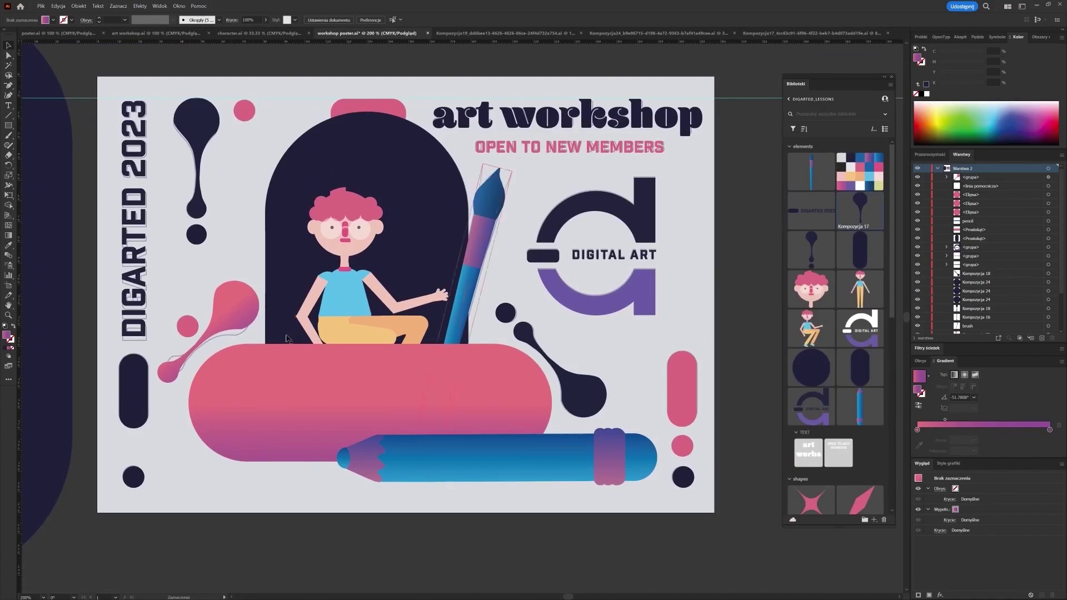
pyautogui.click(245, 310)
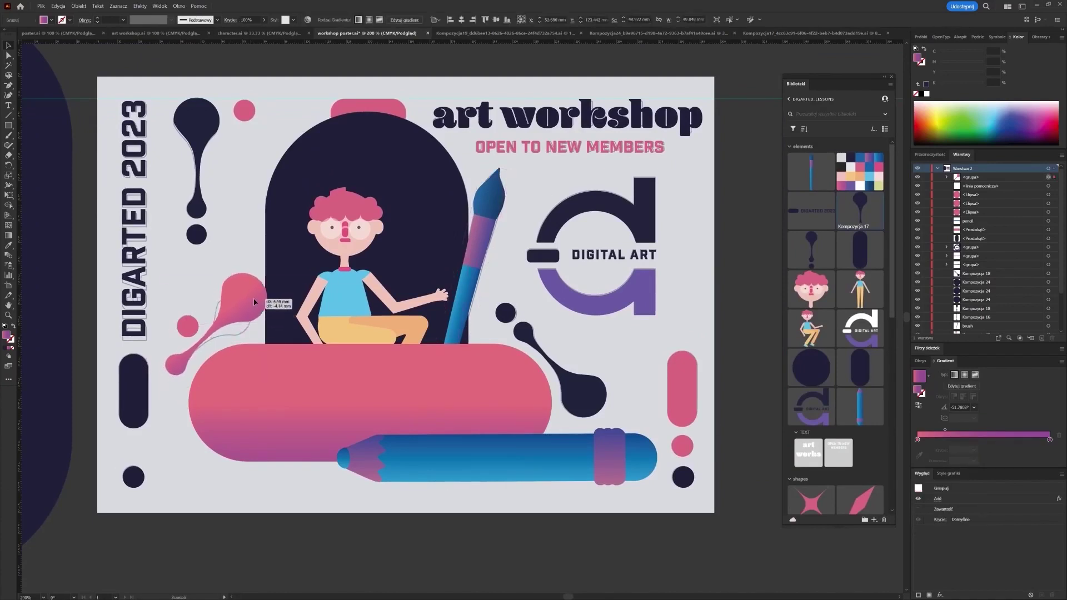
pyautogui.moveTo(244, 264); pyautogui.dragTo(160, 354)
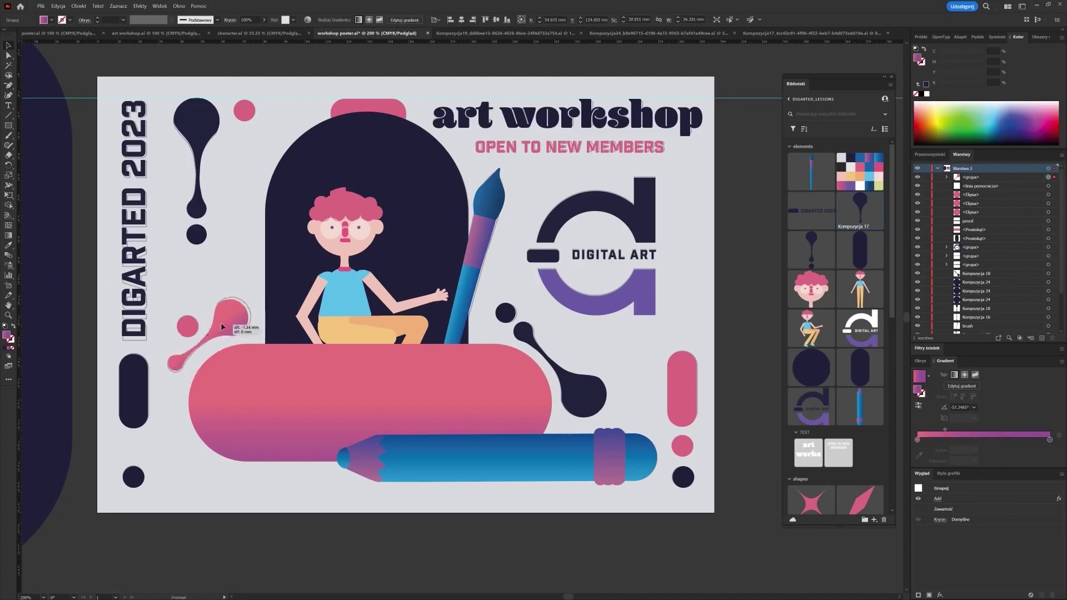
pyautogui.moveTo(184, 381); pyautogui.dragTo(180, 387)
pyautogui.moveTo(233, 326); pyautogui.dragTo(233, 321)
# - Bring the seated character to the front so the legs overlap the platform
pyautogui.click(361, 312)
pyautogui.rightClick(361, 311)
pyautogui.moveTo(408, 416)
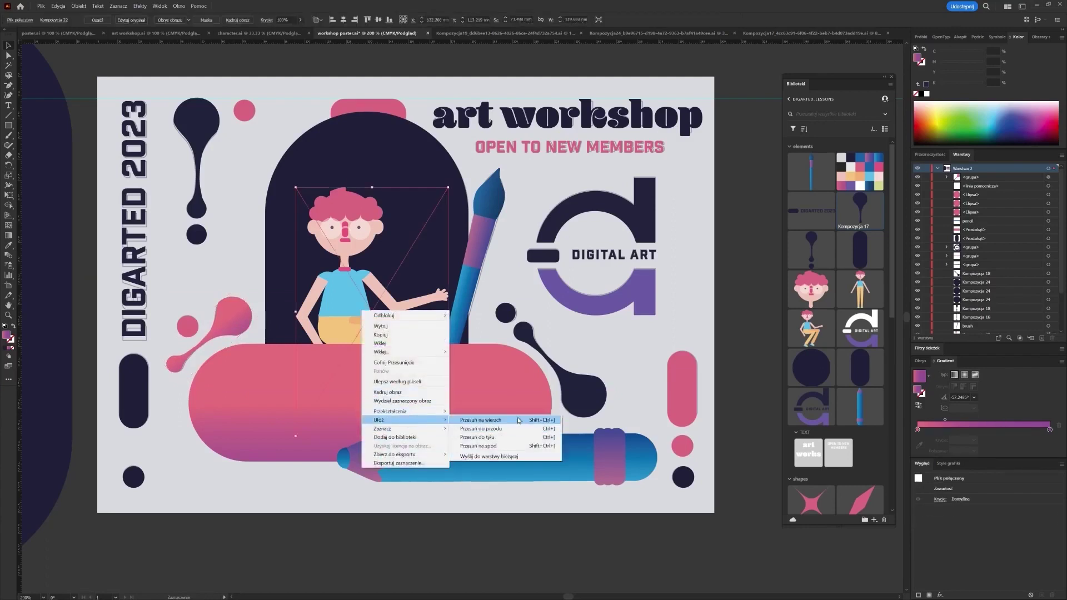
pyautogui.click(477, 421)
pyautogui.click(528, 491)
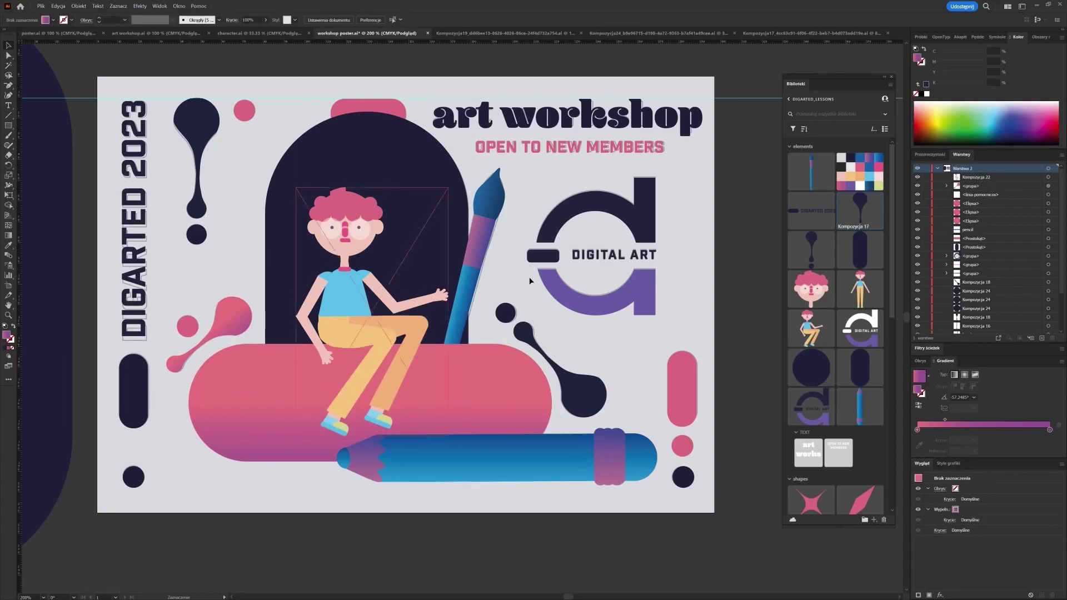
# - Delete the leftover large dark rounded shape beside the artboard
pyautogui.moveTo(641, 342)
pyautogui.mouseDown()
pyautogui.moveTo(630, 336)
pyautogui.moveTo(640, 336)
pyautogui.mouseUp()
pyautogui.scroll(-1, 715, 321)
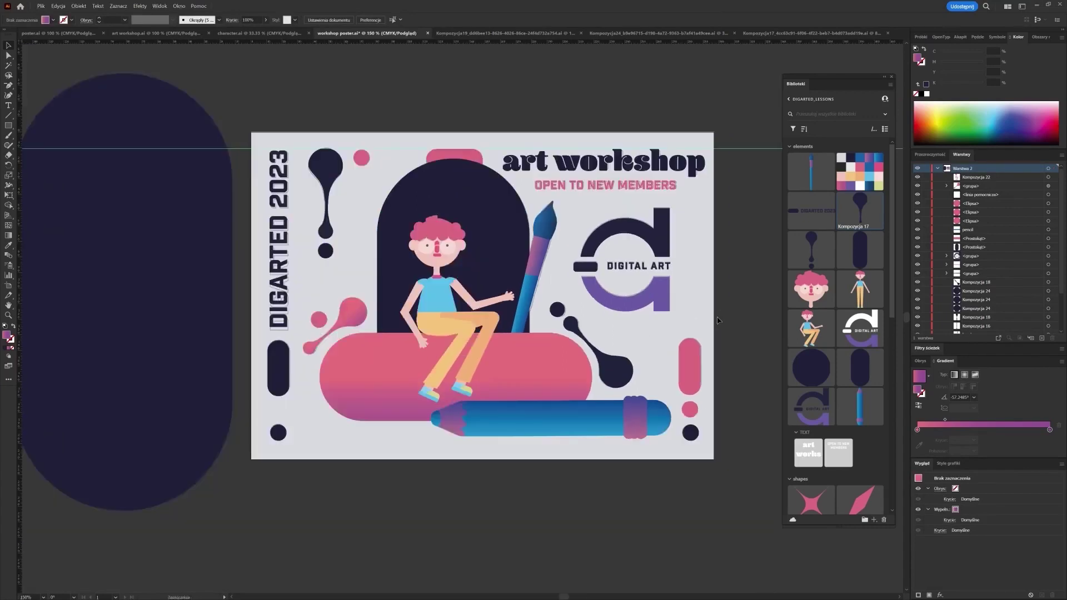
pyautogui.click(191, 371)
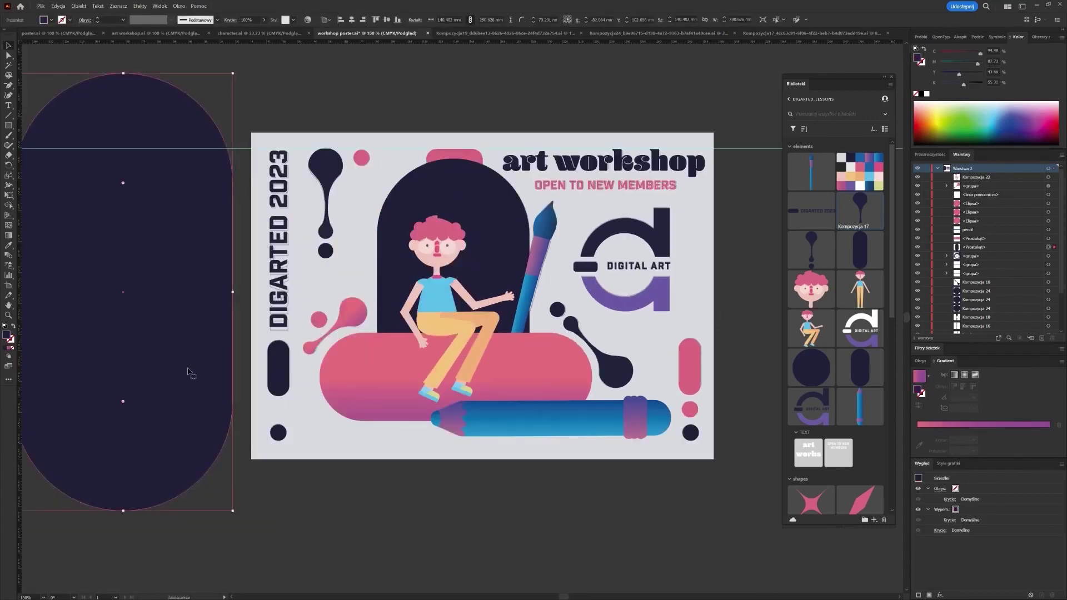
pyautogui.press('Delete')
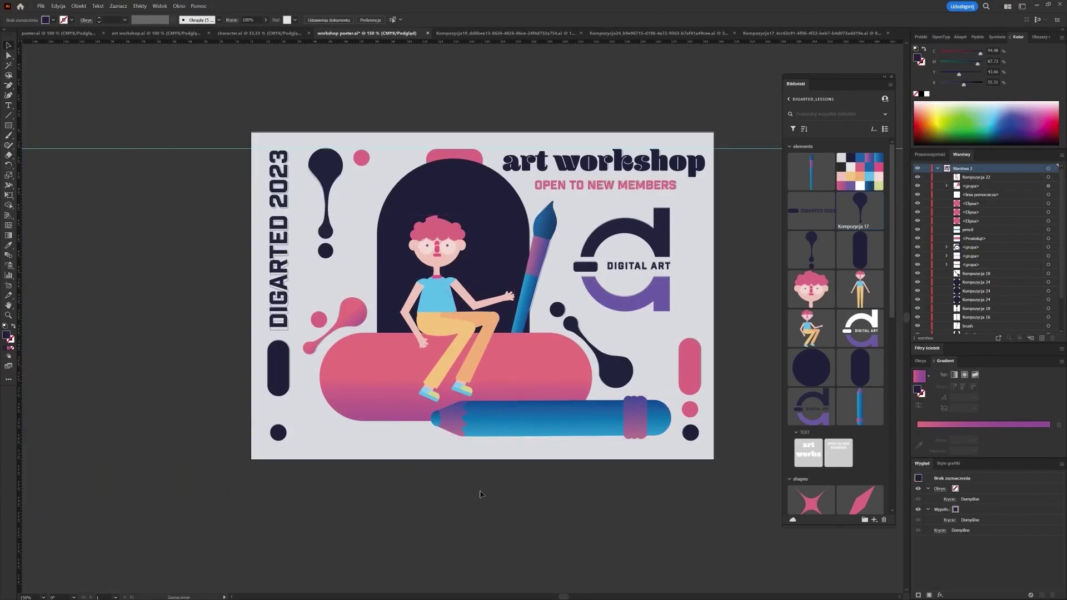
# - Copy all the seated character's artwork from its library source, paste it into the poster and move it left of the original character
pyautogui.click(459, 352)
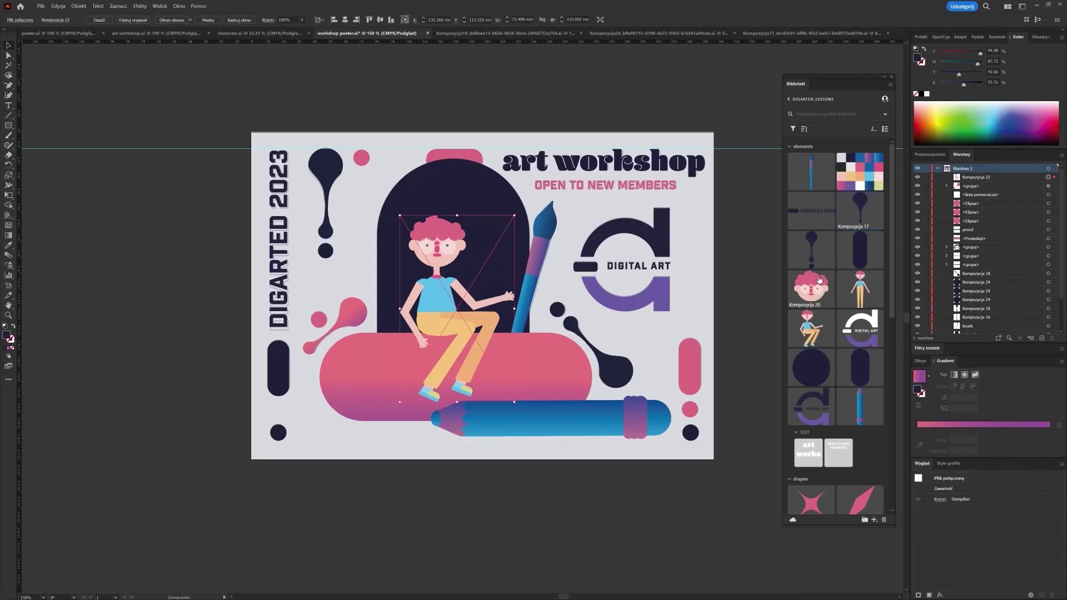
pyautogui.doubleClick(821, 333)
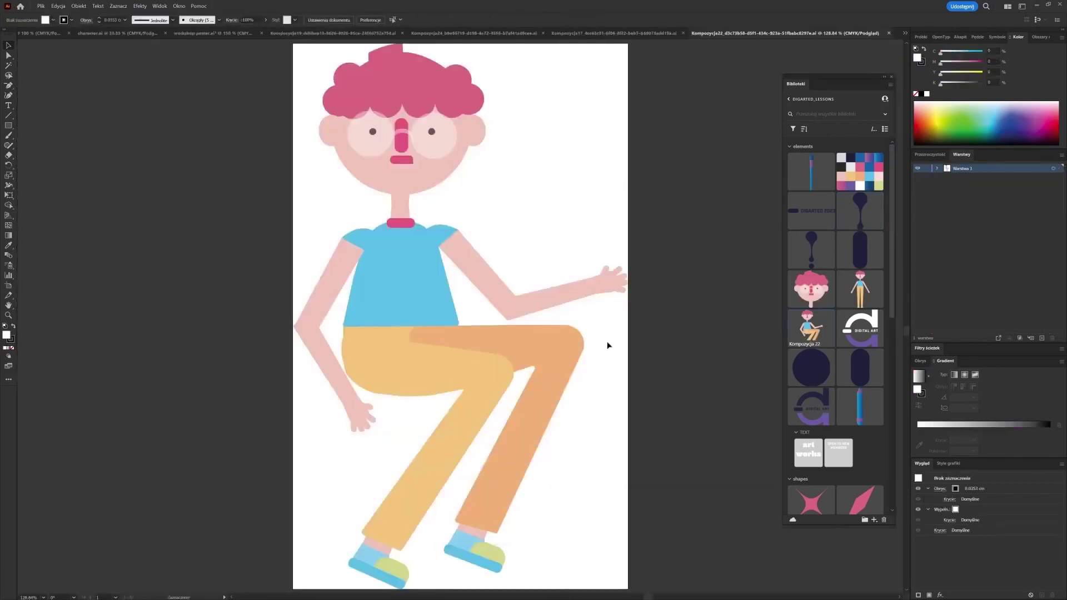
pyautogui.scroll(-2, 607, 346)
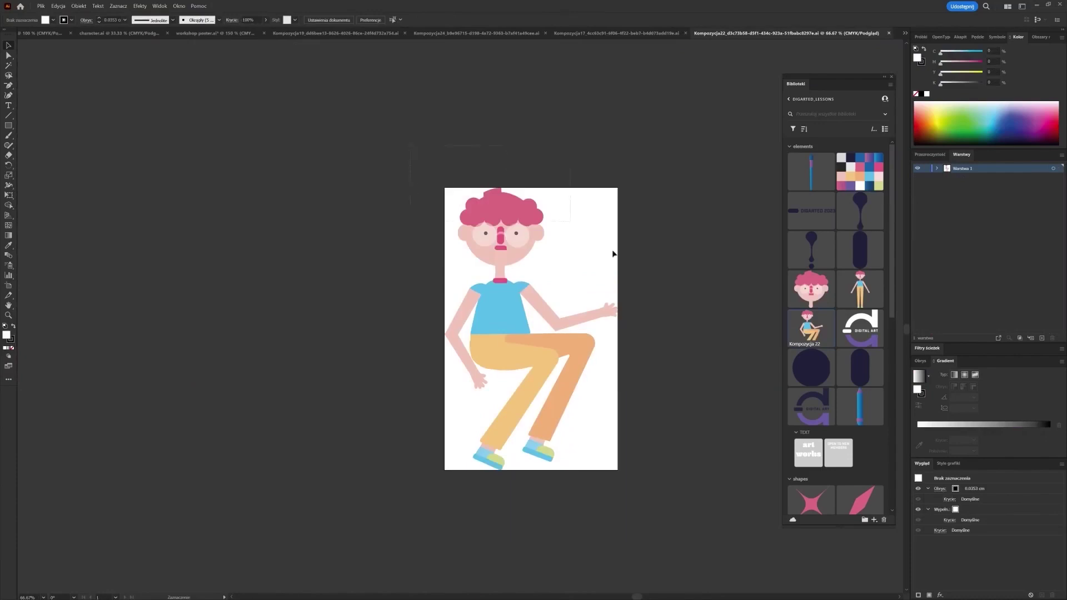
pyautogui.hotkey('ctrl', 'a')
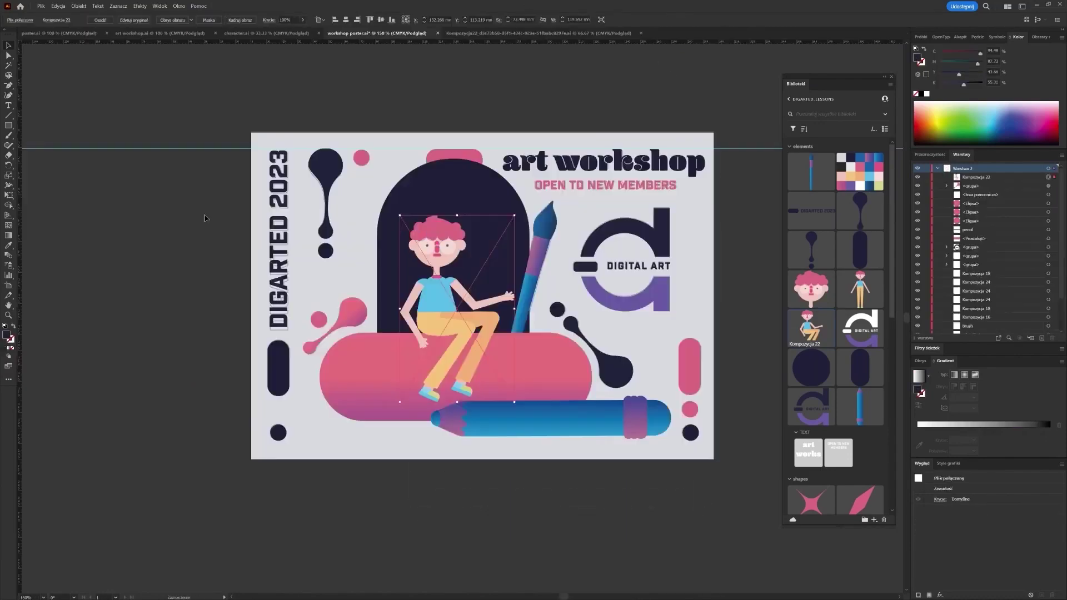
pyautogui.hotkey('ctrl', 'v')
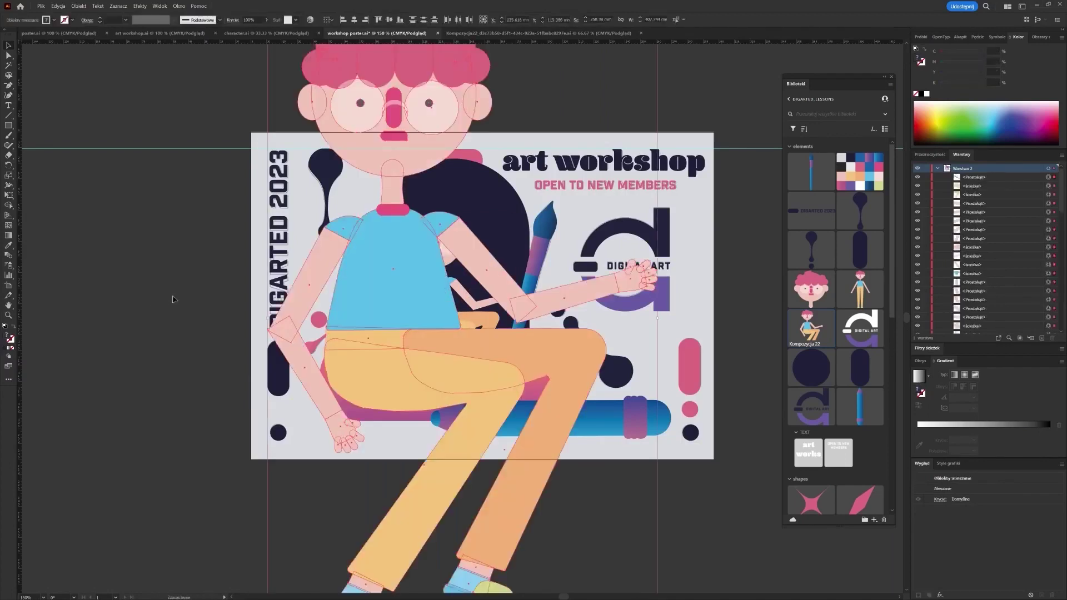
pyautogui.scroll(-1, 418, 274)
pyautogui.moveTo(417, 275)
pyautogui.mouseDown()
pyautogui.moveTo(227, 262)
pyautogui.moveTo(201, 244)
pyautogui.mouseUp()
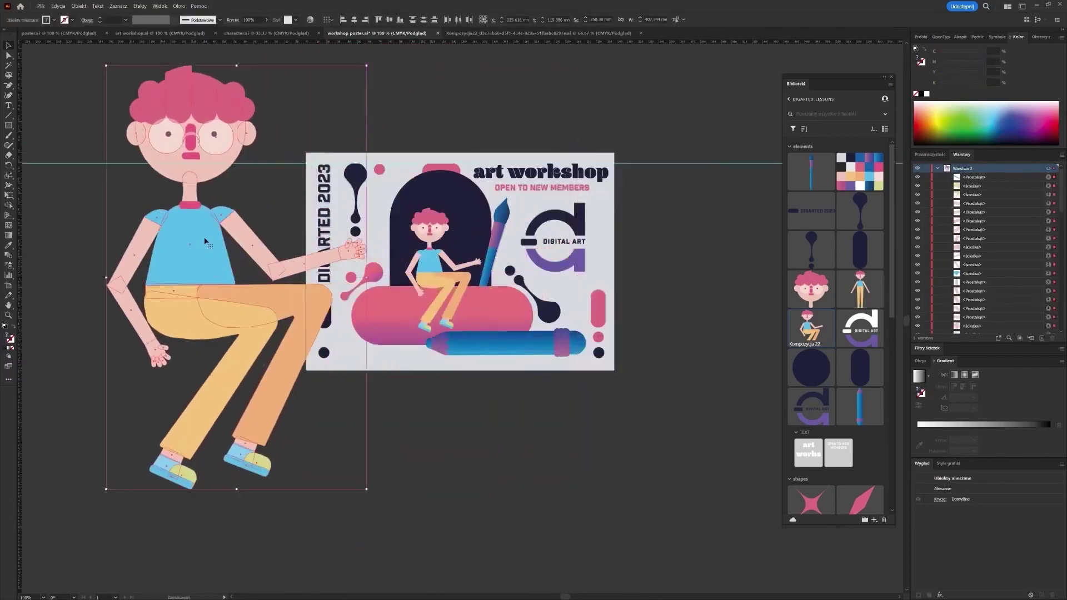
# - Scale the pasted seated character down to match the linked original's size, then park it beside the artboard
pyautogui.moveTo(367, 66); pyautogui.dragTo(261, 250)
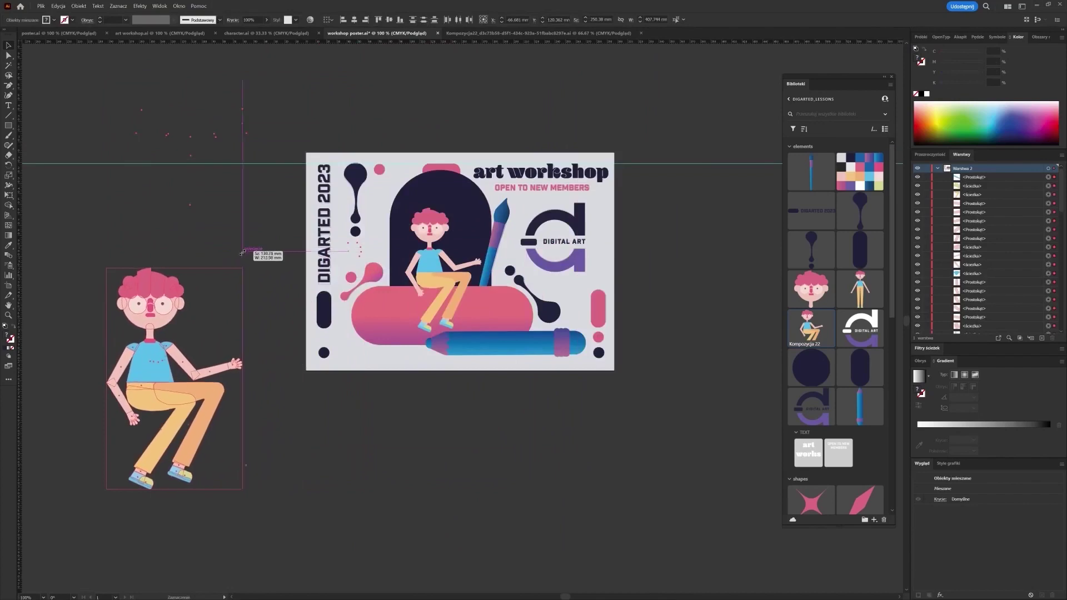
pyautogui.moveTo(171, 388); pyautogui.dragTo(479, 380)
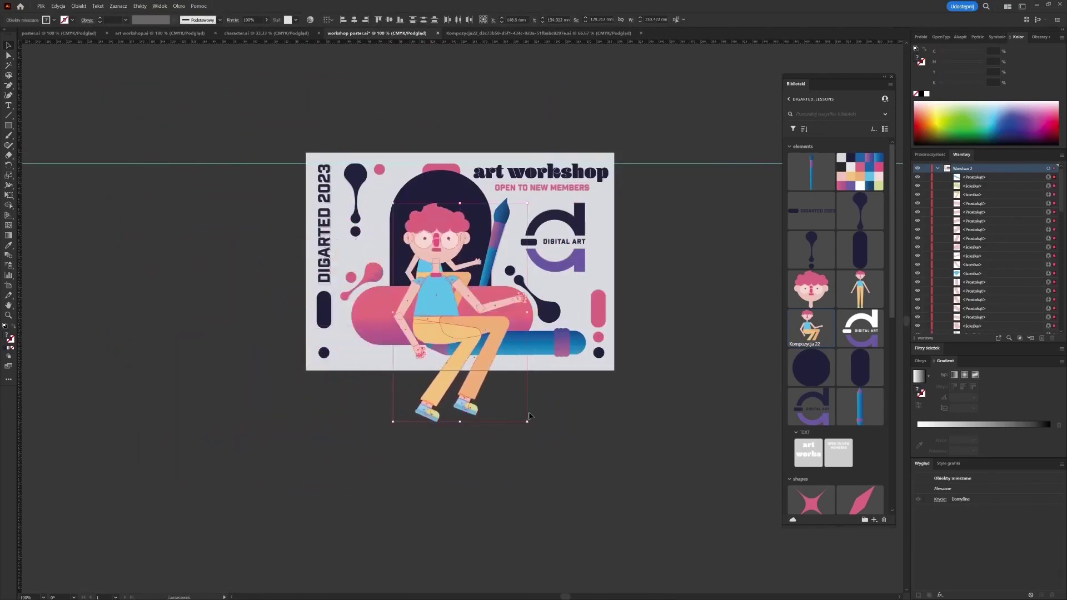
pyautogui.moveTo(527, 424); pyautogui.dragTo(480, 343)
pyautogui.scroll(2, 447, 234)
pyautogui.moveTo(336, 176); pyautogui.dragTo(356, 188)
pyautogui.moveTo(424, 252); pyautogui.dragTo(428, 228)
pyautogui.moveTo(362, 187); pyautogui.dragTo(359, 183)
pyautogui.moveTo(421, 226); pyautogui.dragTo(68, 242)
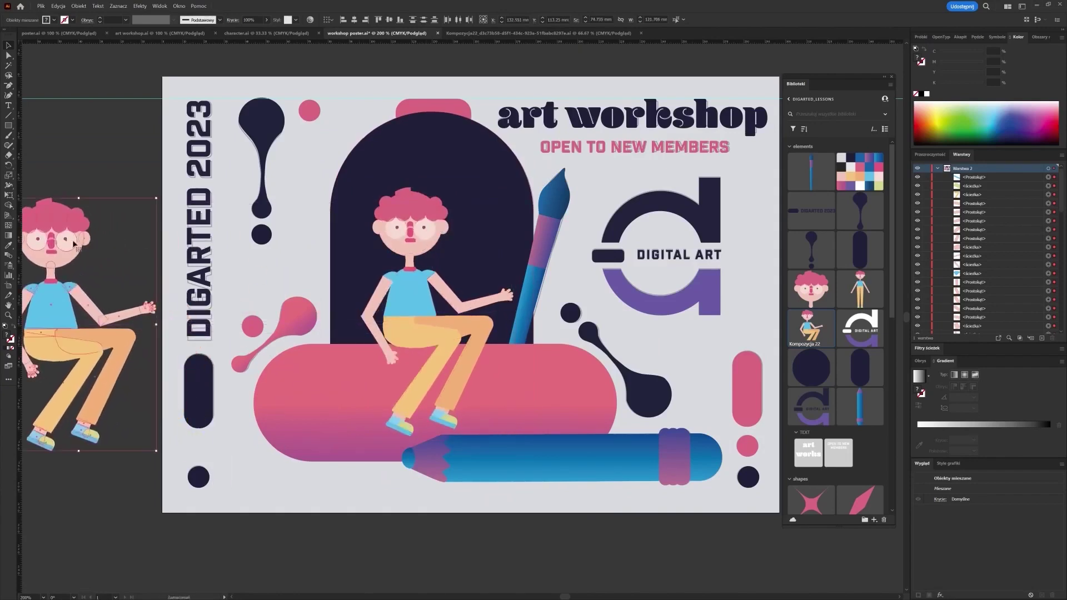
# - Delete the linked seated character from the poster and select the editable copy beside the artboard
pyautogui.click(420, 313)
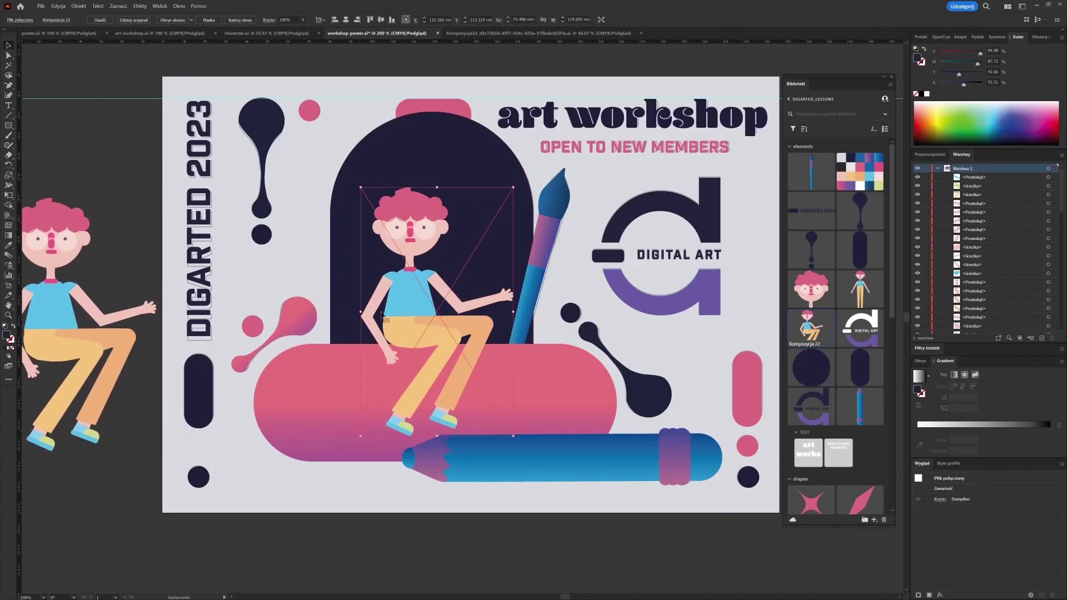
pyautogui.press('Delete')
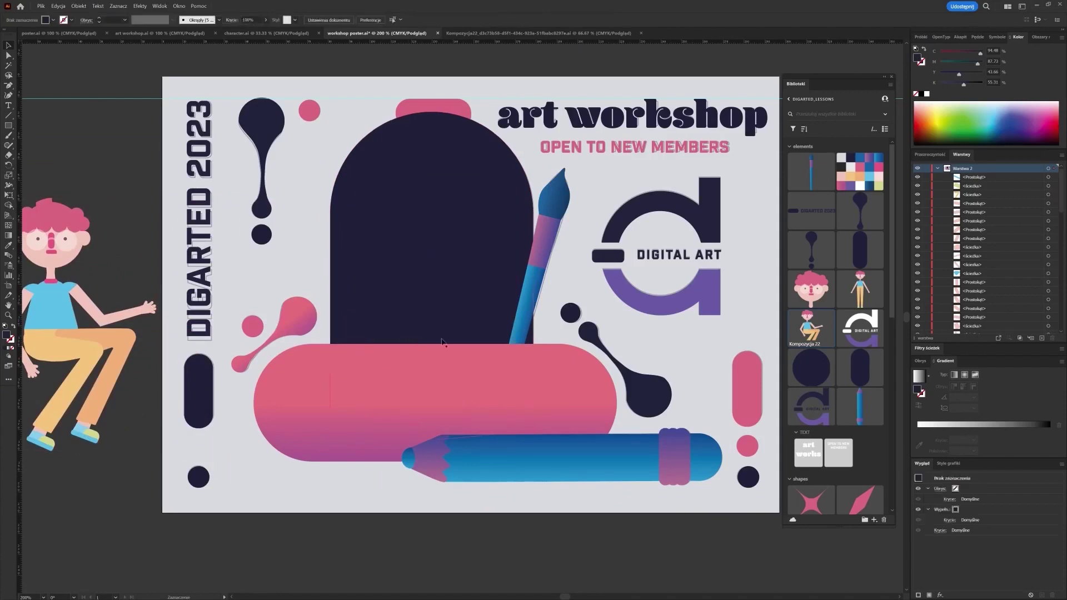
pyautogui.scroll(-1, 452, 343)
pyautogui.moveTo(228, 457); pyautogui.dragTo(221, 455)
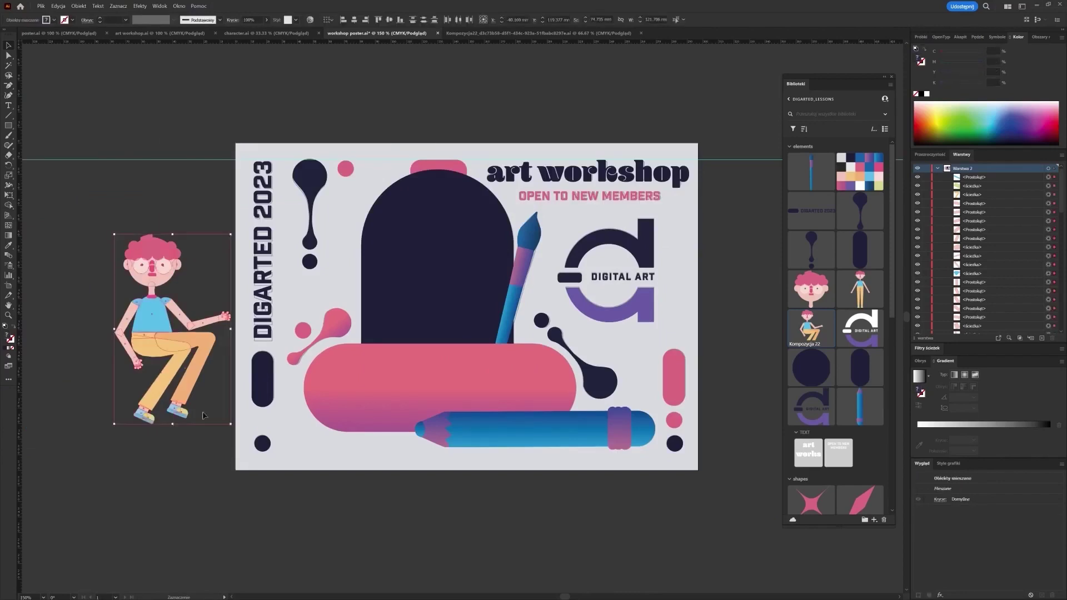
# - Move the locked draft sketch to the top of the layer's stacking order so it overlays the poster artwork
pyautogui.moveTo(229, 351); pyautogui.dragTo(183, 367)
pyautogui.scroll(-1, 674, 290)
pyautogui.scroll(-10, 1022, 305)
pyautogui.scroll(-4, 1018, 315)
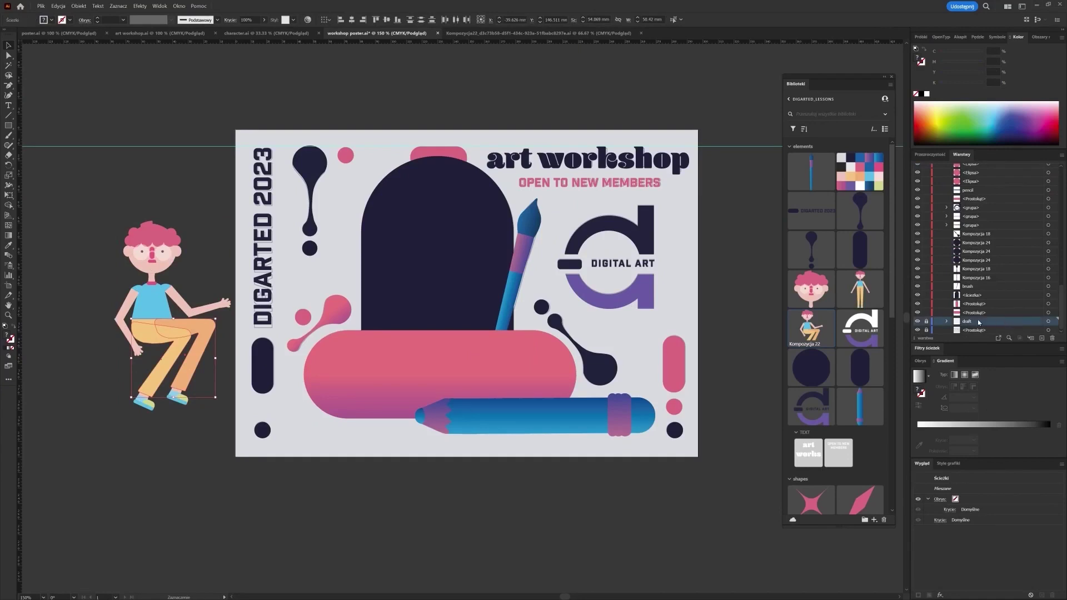
pyautogui.moveTo(973, 322)
pyautogui.mouseDown()
pyautogui.moveTo(989, 167)
pyautogui.moveTo(979, 165)
pyautogui.moveTo(983, 175)
pyautogui.mouseUp()
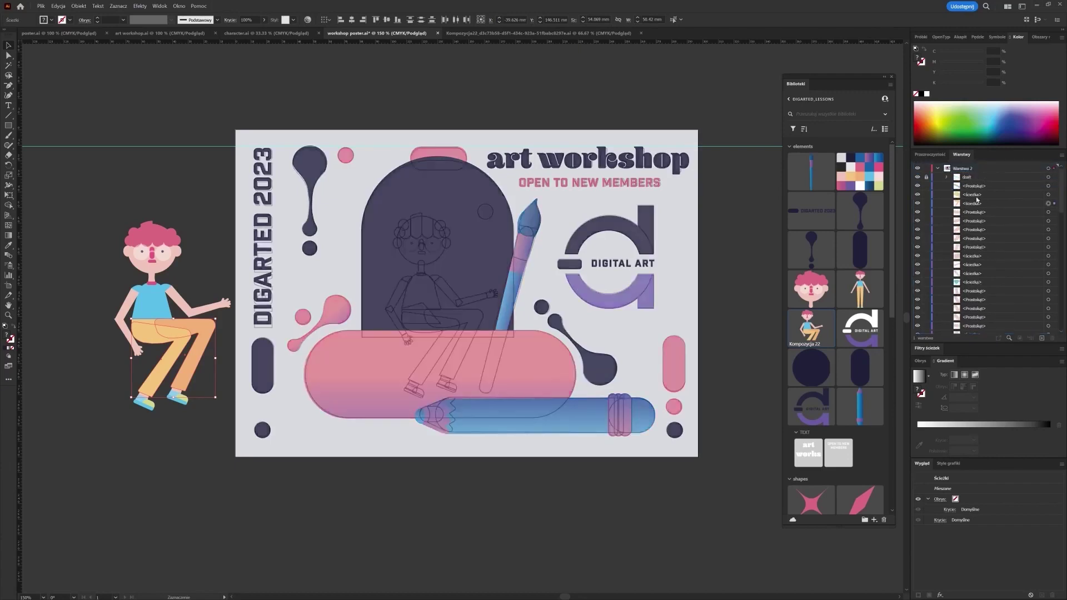
# - Place the whole editable character on the pink platform and fit its size and position to the draft sketch
pyautogui.moveTo(100, 192); pyautogui.dragTo(231, 368)
pyautogui.moveTo(220, 428); pyautogui.dragTo(220, 428)
pyautogui.click(70, 153)
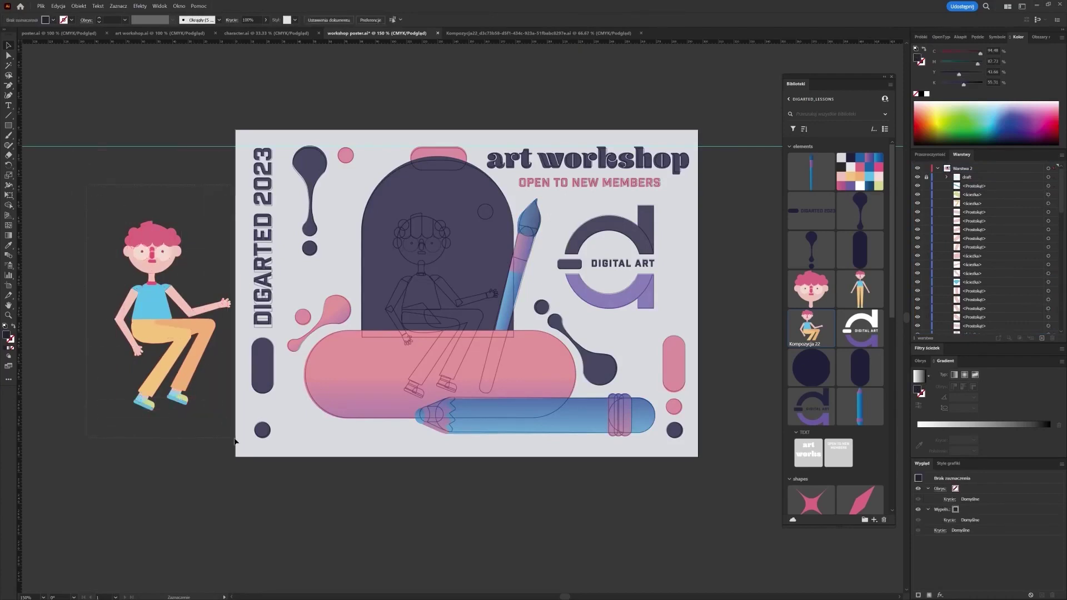
pyautogui.moveTo(234, 445); pyautogui.dragTo(457, 352)
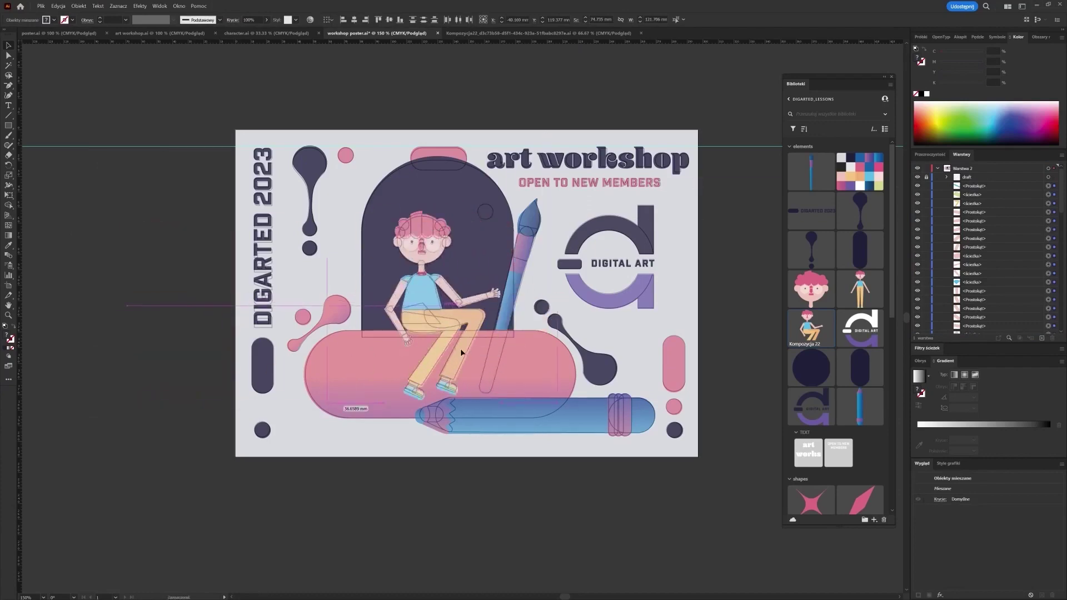
pyautogui.scroll(2, 445, 286)
pyautogui.scroll(2, 446, 285)
pyautogui.moveTo(343, 232); pyautogui.dragTo(345, 236)
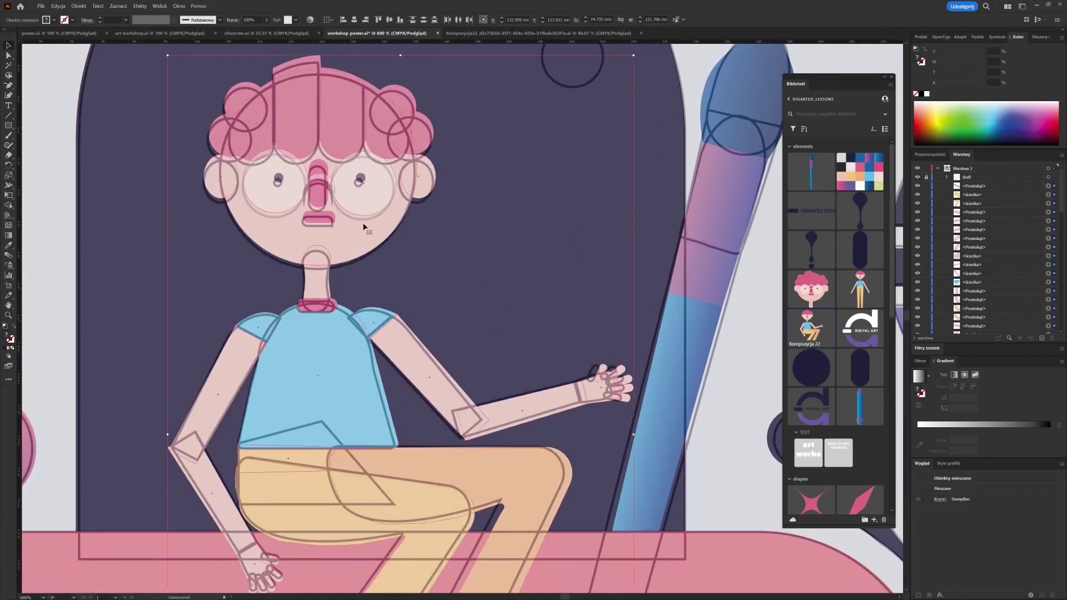
pyautogui.scroll(-2, 350, 235)
pyautogui.moveTo(510, 132); pyautogui.dragTo(508, 135)
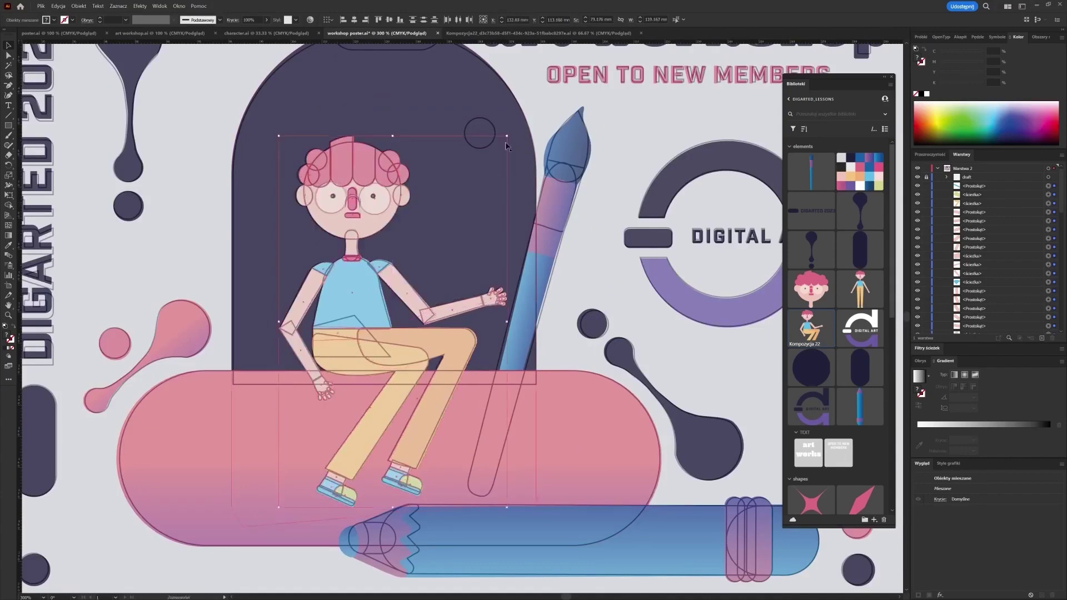
# - Bring the dark linked circle beside the character's head to the front and hide the draft sketch
pyautogui.click(494, 130)
pyautogui.rightClick(494, 130)
pyautogui.click(604, 238)
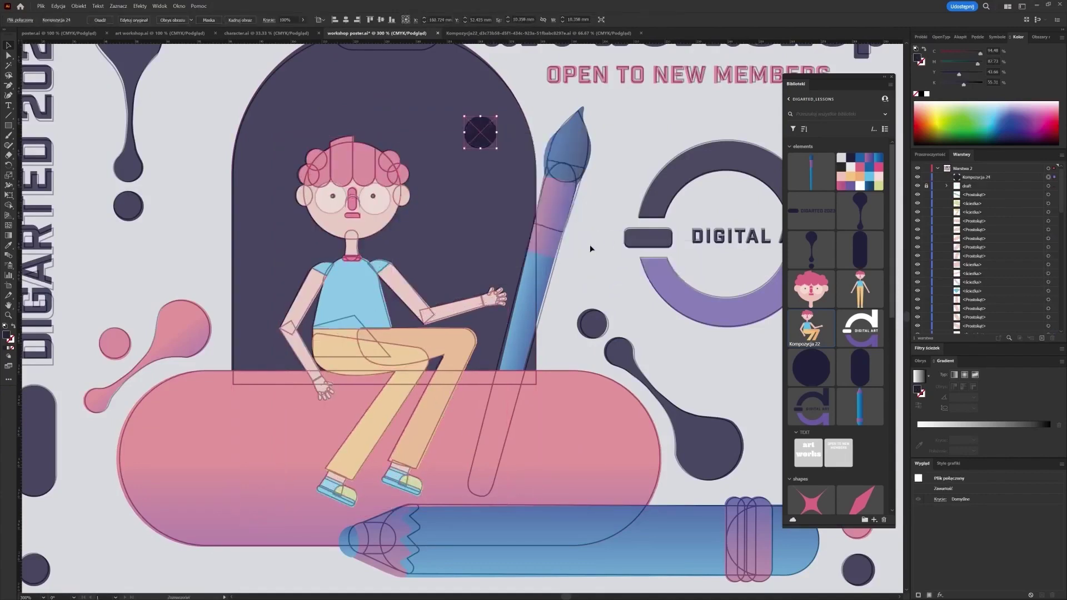
pyautogui.click(917, 186)
pyautogui.press('g')
pyautogui.press('v')
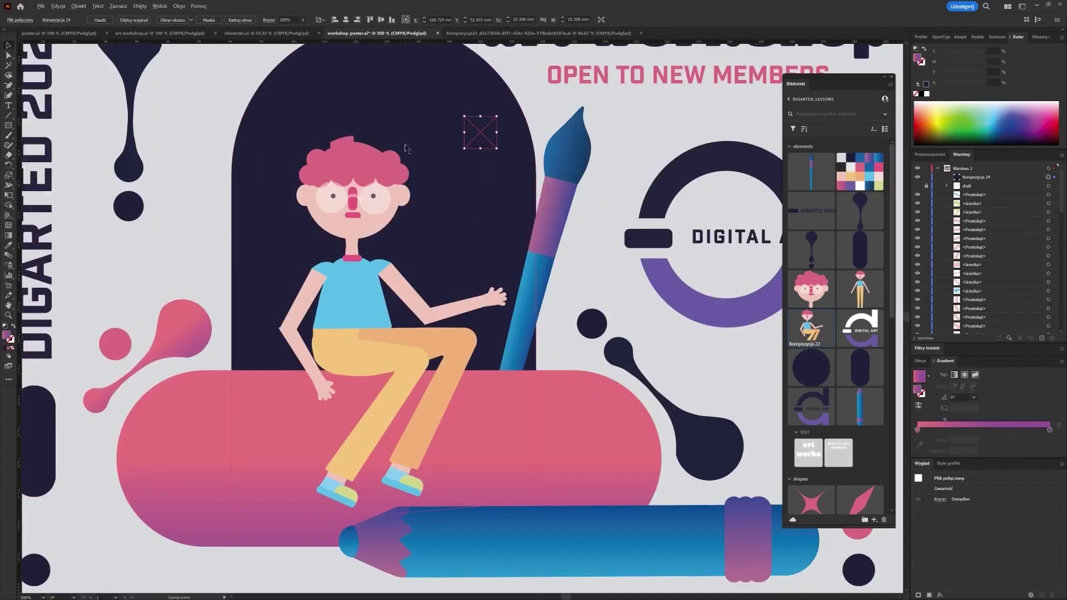
# - Replace the dark circle beside the head with a copy of the small pink circle, positioned over its sketch
pyautogui.scroll(-1, 255, 302)
pyautogui.keyDown('alt'); pyautogui.moveTo(165, 334); pyautogui.dragTo(404, 208); pyautogui.keyUp('alt')
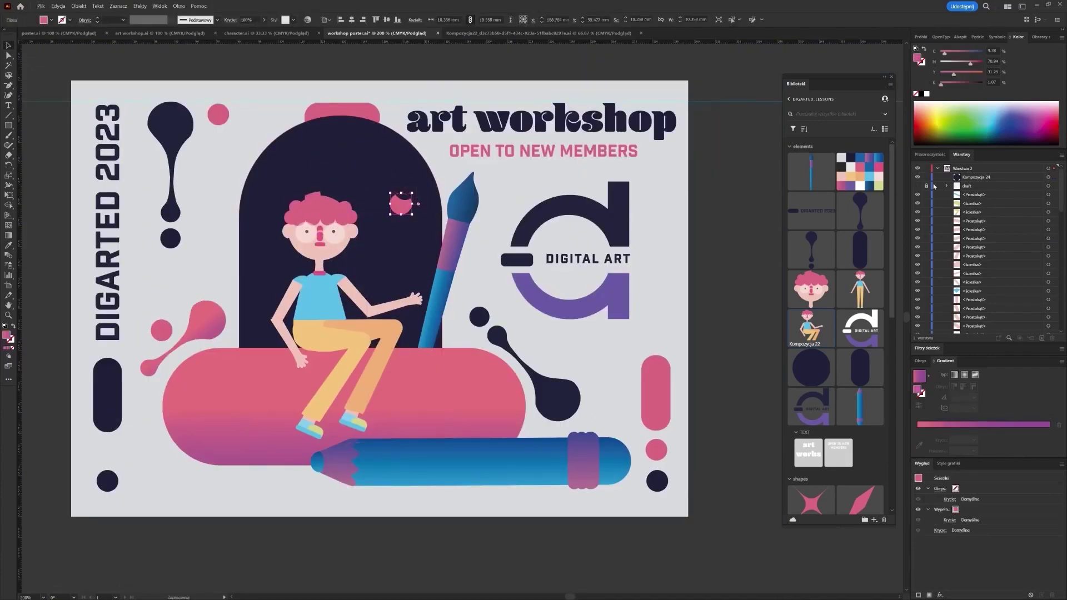
pyautogui.click(917, 185)
pyautogui.scroll(3, 437, 200)
pyautogui.click(337, 165)
pyautogui.press('Delete')
pyautogui.moveTo(335, 225); pyautogui.dragTo(345, 182)
pyautogui.scroll(-4, 358, 188)
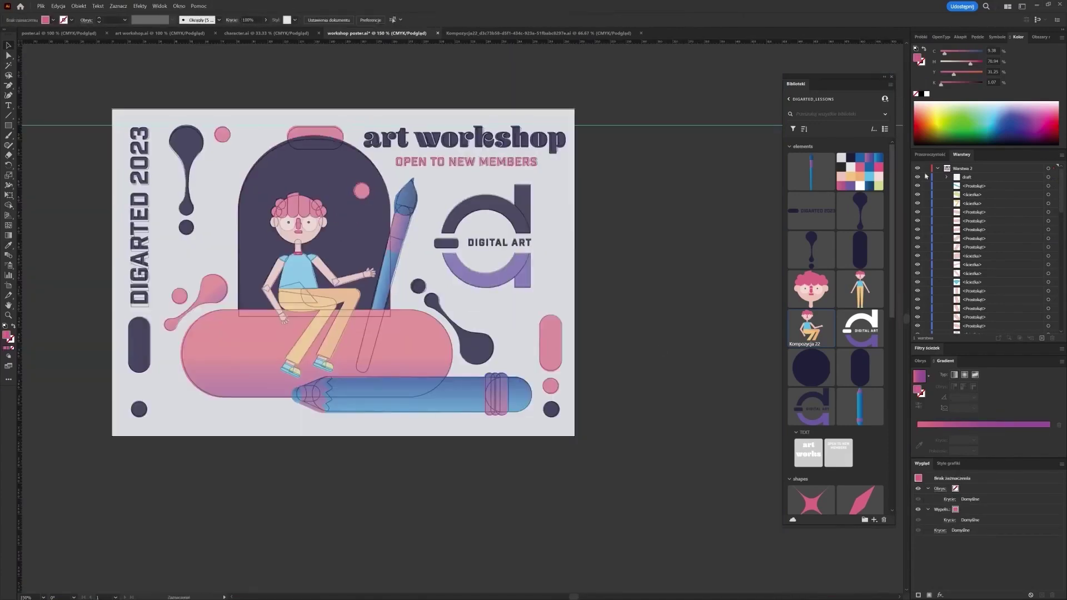
# - Hide the draft sketch and send the character's darker orange leg and its shoe to the back
pyautogui.click(916, 177)
pyautogui.scroll(3, 315, 335)
pyautogui.click(405, 228)
pyautogui.keyDown('shift'); pyautogui.click(349, 429); pyautogui.keyUp('shift')
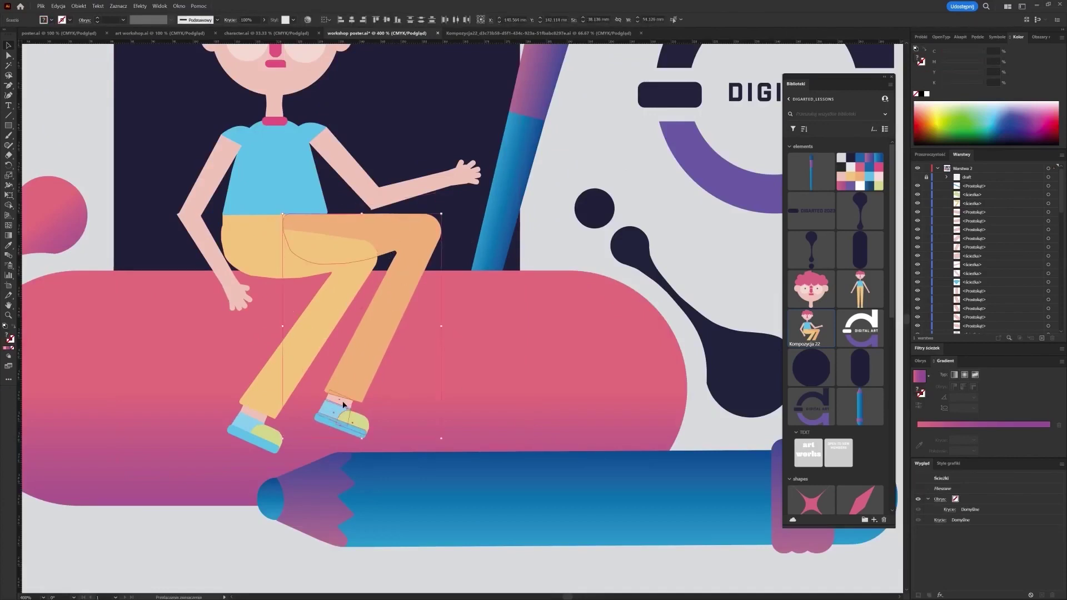
pyautogui.rightClick(382, 353)
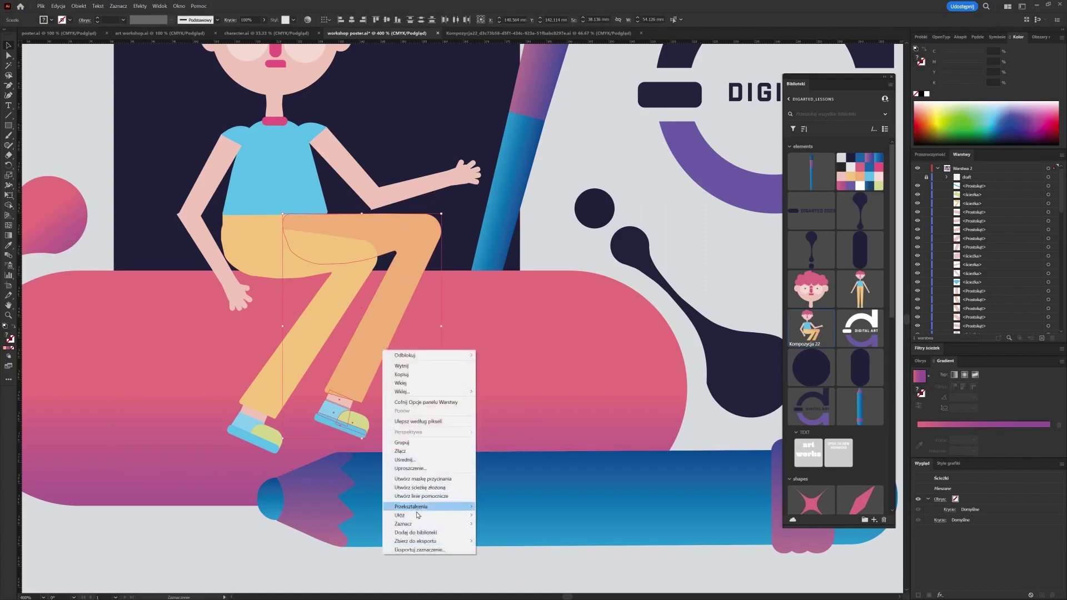
pyautogui.moveTo(448, 516)
pyautogui.click(533, 534)
pyautogui.rightClick(397, 323)
pyautogui.moveTo(443, 489)
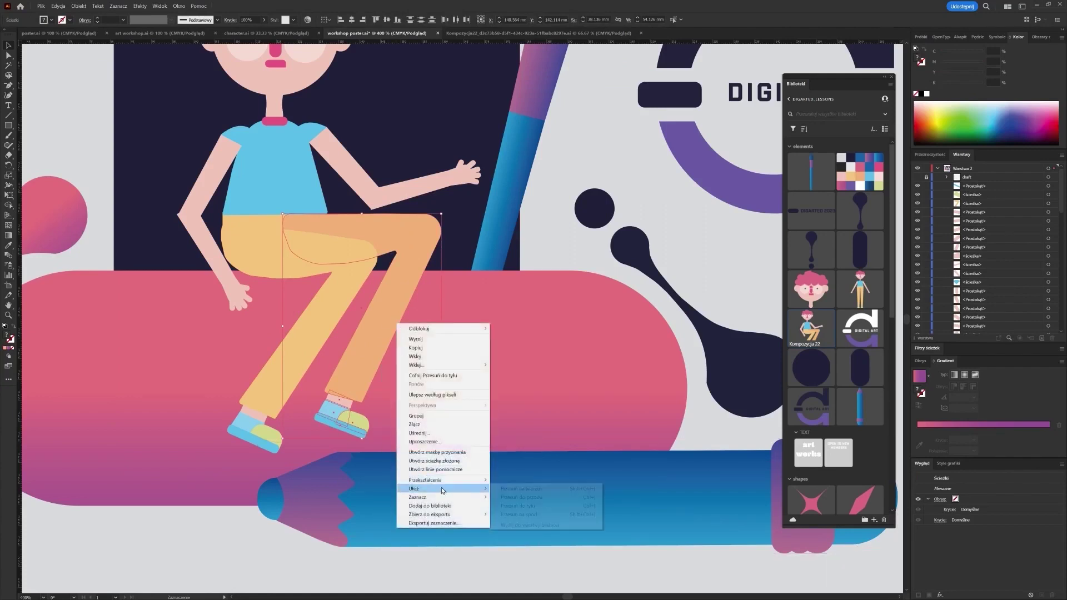
pyautogui.click(520, 516)
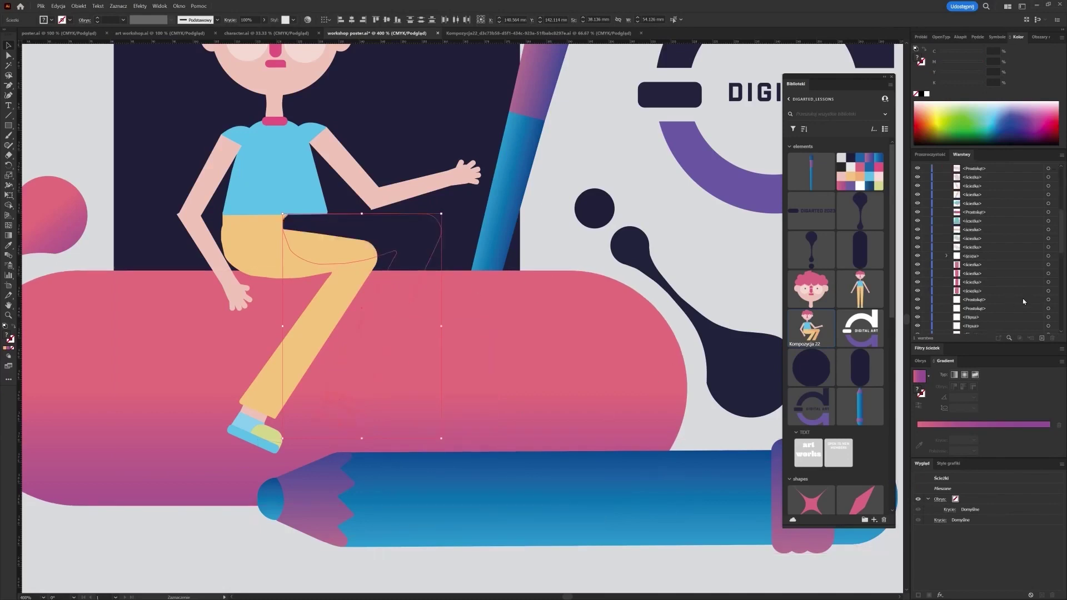
# - Move the five leg and shoe objects up the stack, above the dark arch but behind the pink platform
pyautogui.scroll(-5, 1029, 297)
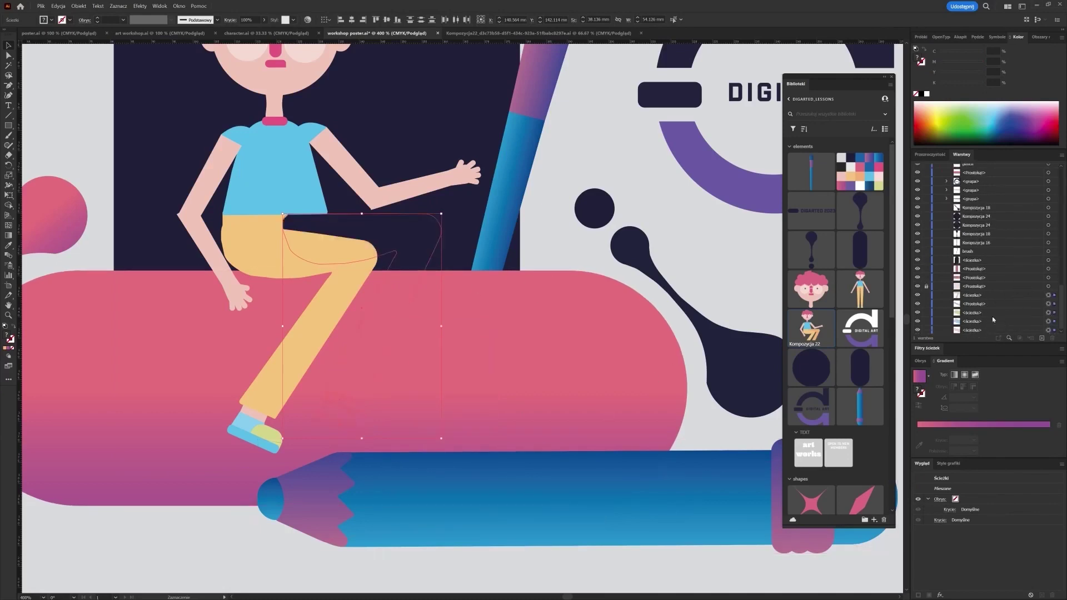
pyautogui.click(980, 298)
pyautogui.keyDown('shift'); pyautogui.click(979, 329); pyautogui.keyUp('shift')
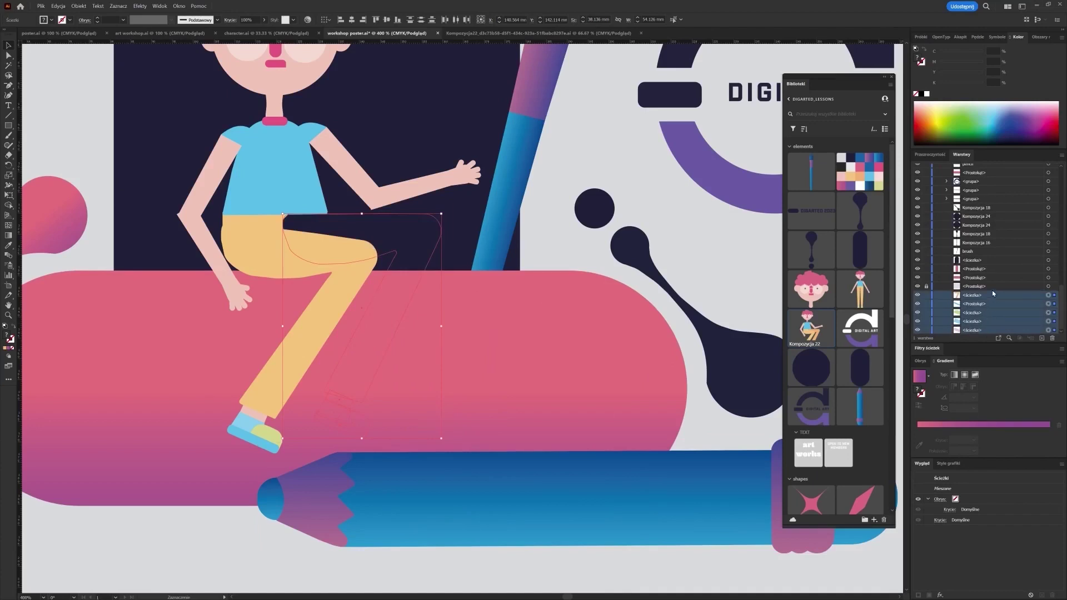
pyautogui.moveTo(981, 298); pyautogui.dragTo(989, 178)
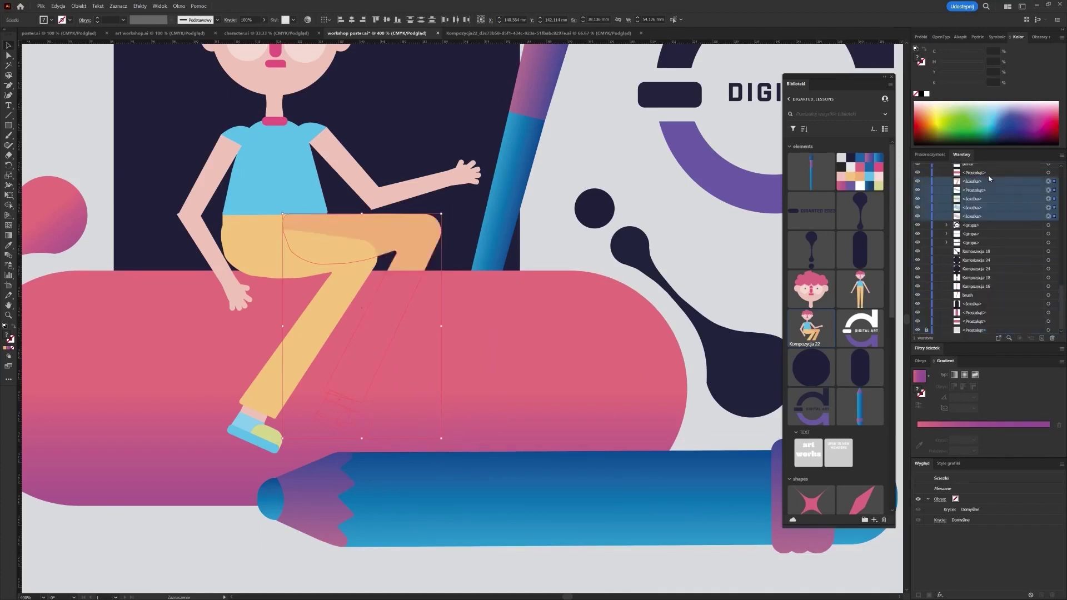
# - Select the forearm, hand and finger pieces of the arm reaching down to the platform and nudge them slightly
pyautogui.scroll(-2, 471, 317)
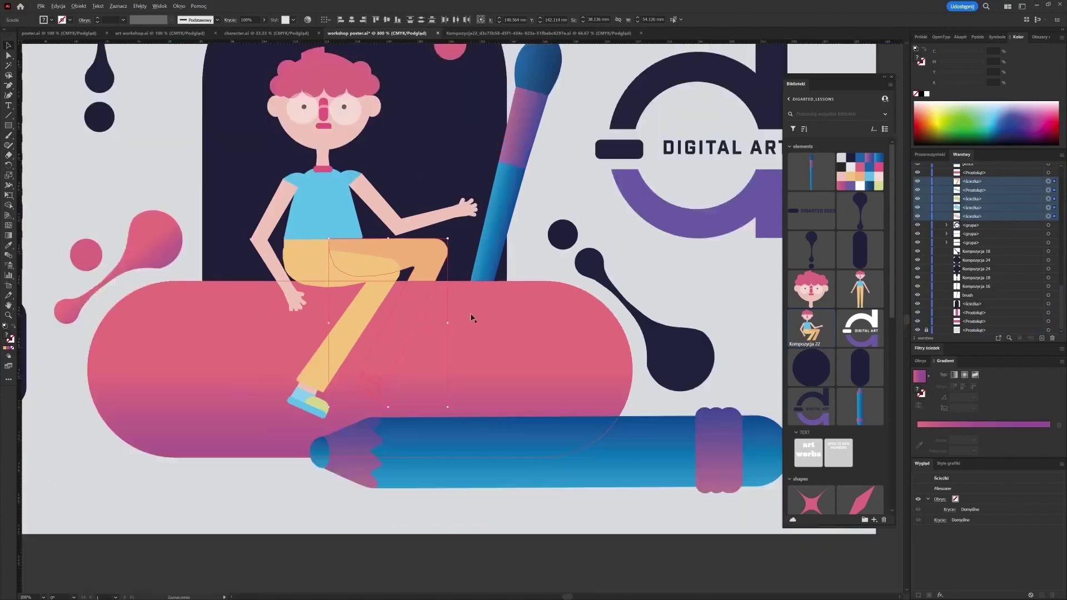
pyautogui.scroll(3, 264, 297)
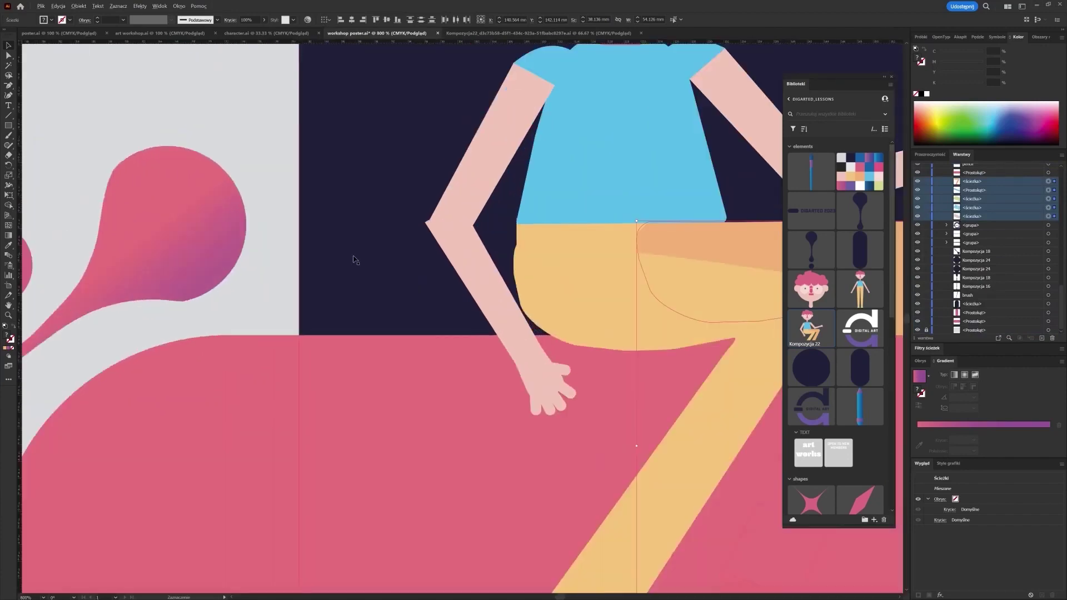
pyautogui.scroll(-3, 353, 260)
pyautogui.scroll(2, 357, 278)
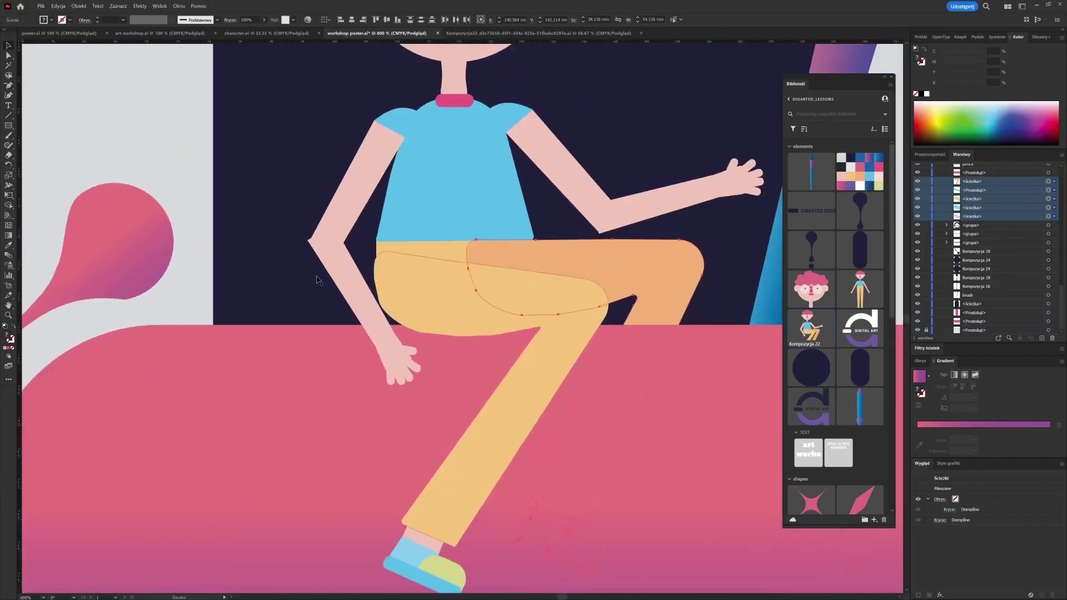
pyautogui.click(402, 133)
pyautogui.keyDown('shift'); pyautogui.click(361, 195); pyautogui.keyUp('shift')
pyautogui.keyDown('shift'); pyautogui.click(356, 292); pyautogui.keyUp('shift')
pyautogui.keyDown('shift'); pyautogui.click(391, 368); pyautogui.keyUp('shift')
pyautogui.keyDown('shift'); pyautogui.click(391, 382); pyautogui.keyUp('shift')
pyautogui.keyDown('shift'); pyautogui.click(399, 384); pyautogui.keyUp('shift')
pyautogui.keyDown('shift'); pyautogui.click(407, 387); pyautogui.keyUp('shift')
pyautogui.keyDown('shift'); pyautogui.click(414, 373); pyautogui.keyUp('shift')
pyautogui.keyDown('shift'); pyautogui.click(408, 357); pyautogui.keyUp('shift')
pyautogui.keyDown('shift'); pyautogui.click(408, 125); pyautogui.keyUp('shift')
pyautogui.keyDown('shift'); pyautogui.click(381, 381); pyautogui.keyUp('shift')
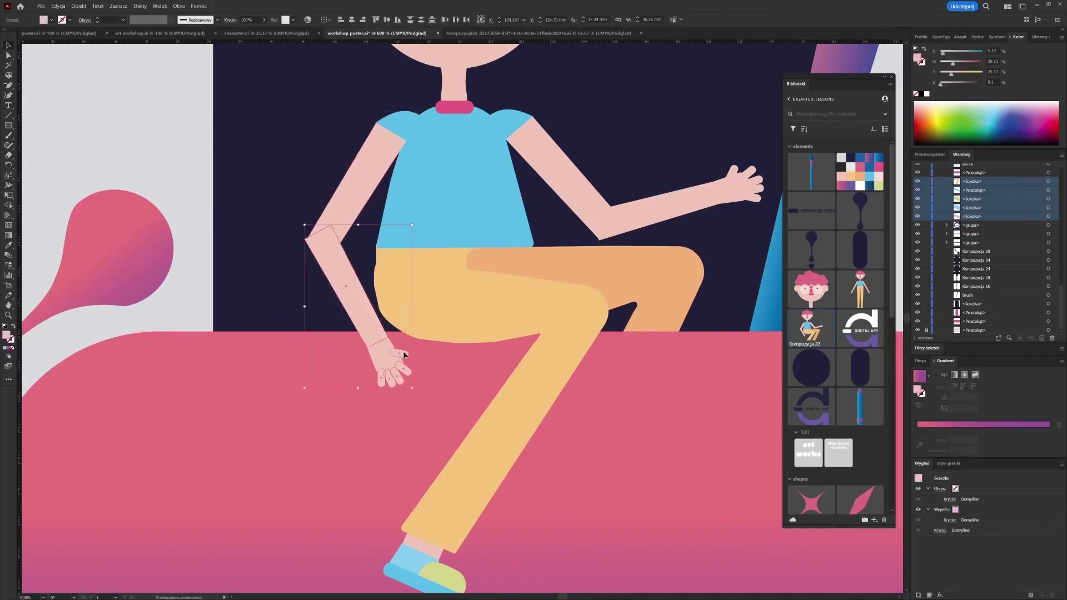
pyautogui.moveTo(347, 271); pyautogui.dragTo(349, 272)
pyautogui.hotkey('ctrl', '0')
pyautogui.click(364, 499)
# - Hide the guides on the poster
pyautogui.moveTo(652, 347); pyautogui.dragTo(601, 408)
pyautogui.scroll(-1, 601, 408)
pyautogui.rightClick(729, 218)
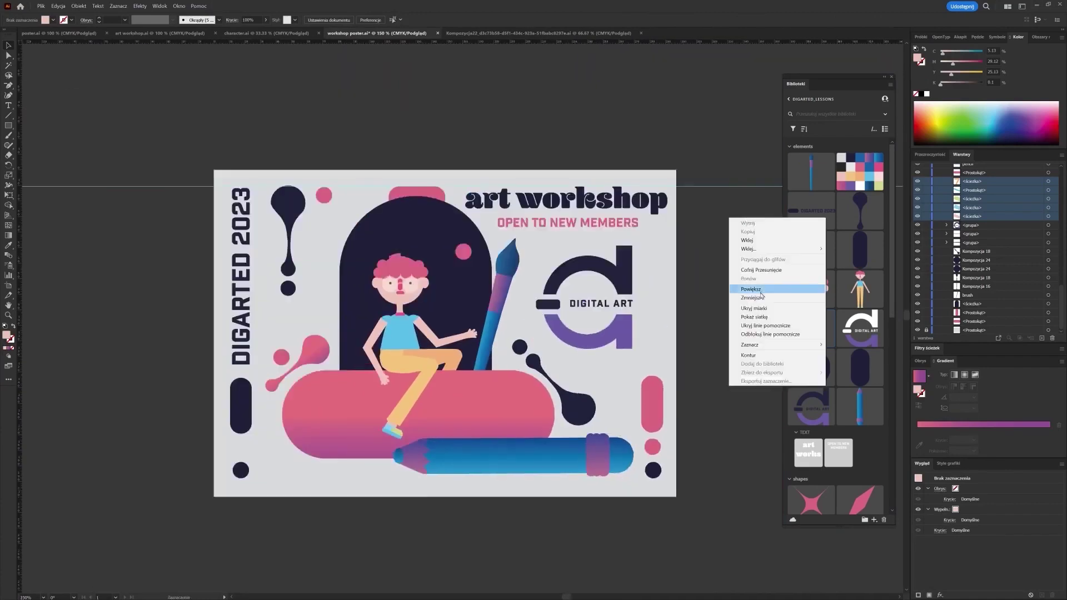
pyautogui.click(752, 326)
pyautogui.moveTo(685, 365); pyautogui.dragTo(628, 315)
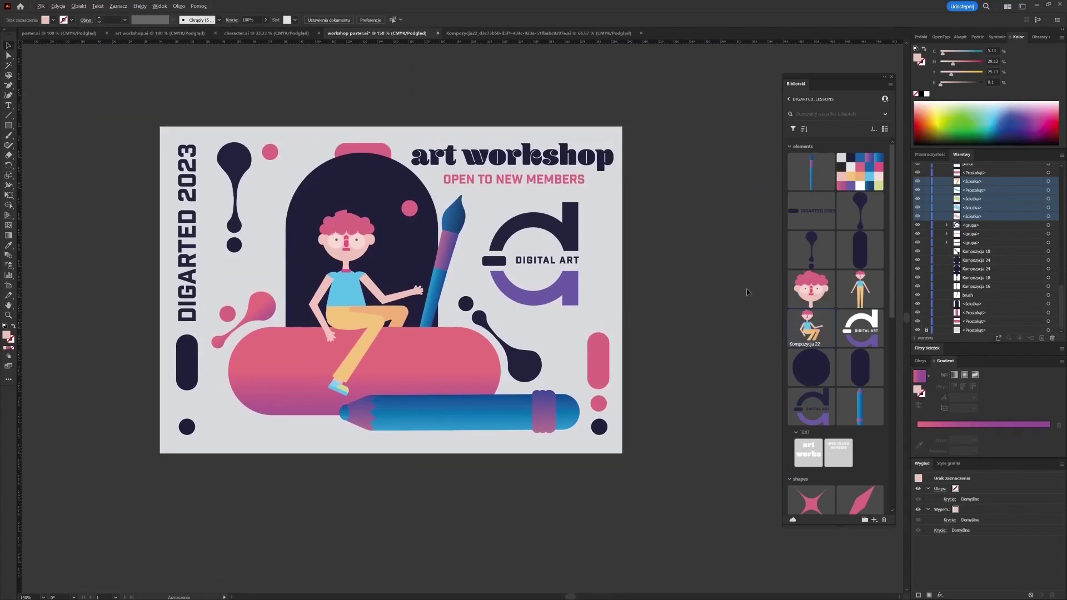
# - Toggle the draft sketch's visibility to compare it with the poster artwork, leaving it hidden
pyautogui.scroll(10, 983, 195)
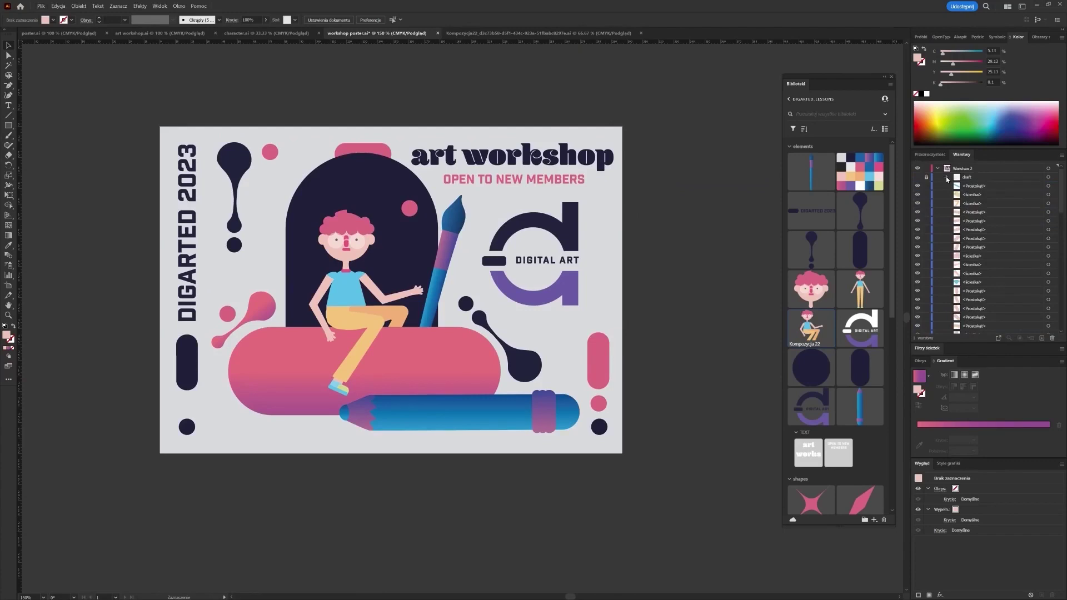
pyautogui.click(915, 178)
pyautogui.click(916, 179)
pyautogui.click(916, 181)
pyautogui.click(916, 181)
# - Export the poster artboards to the materials folder as "workshop poster.png", with the artboard suffix turned off
pyautogui.click(41, 6)
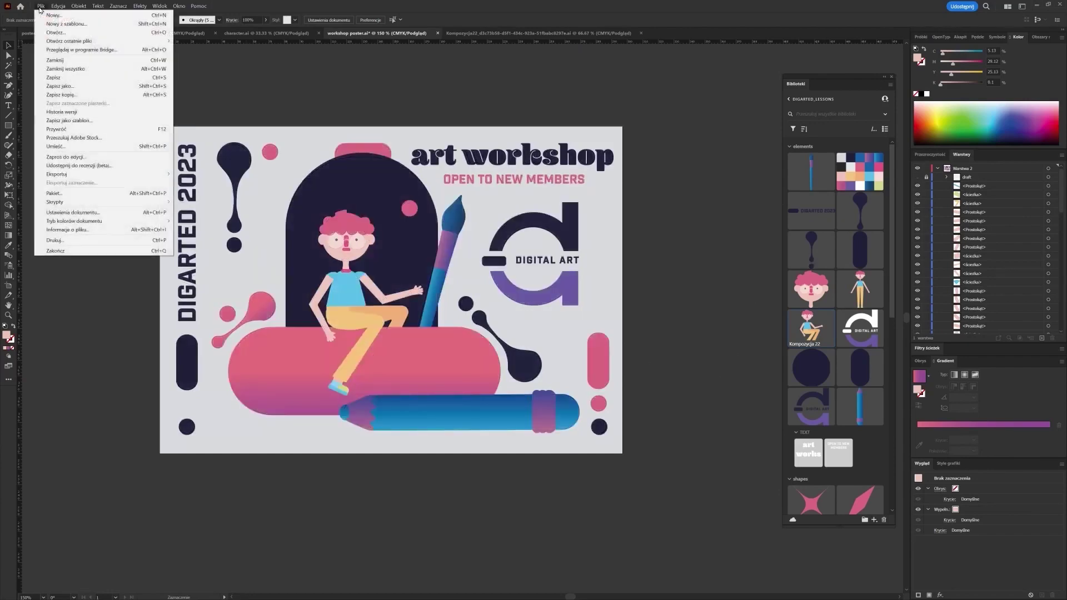
pyautogui.moveTo(58, 175)
pyautogui.click(209, 183)
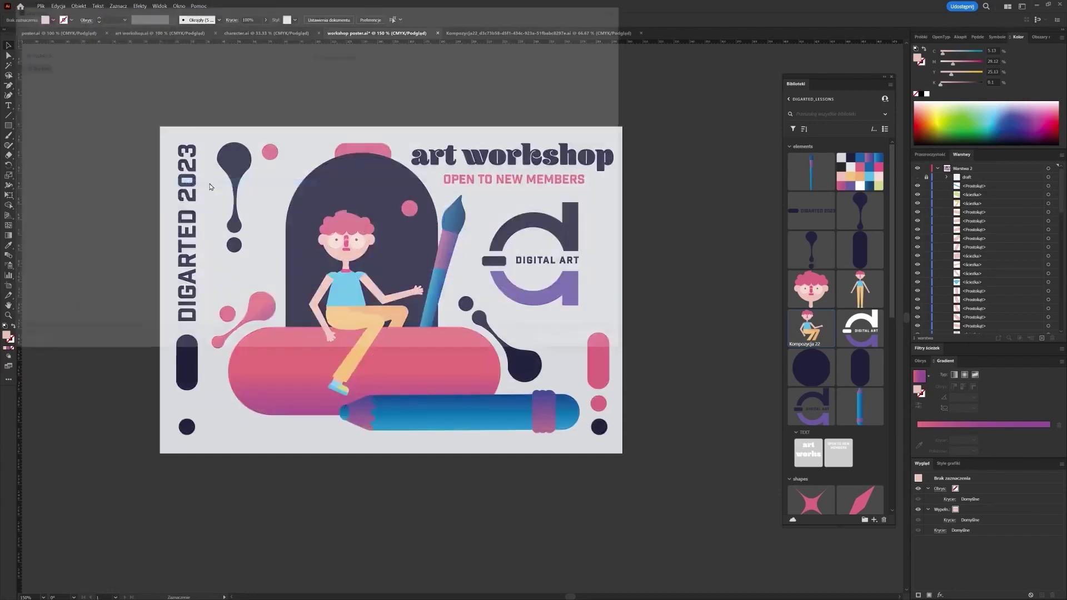
pyautogui.click(92, 281)
pyautogui.click(89, 256)
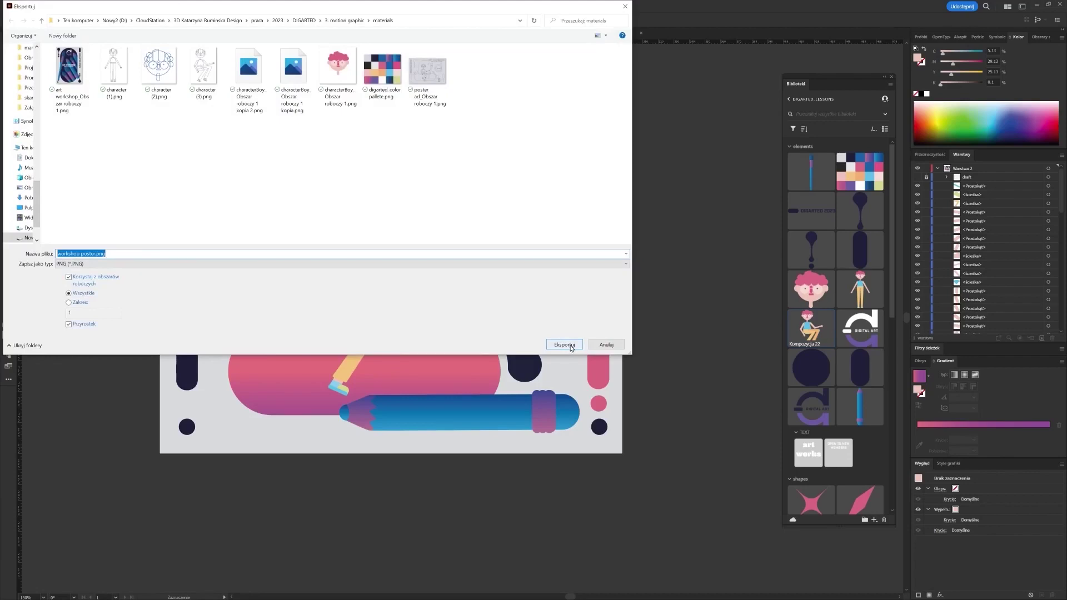
pyautogui.click(91, 323)
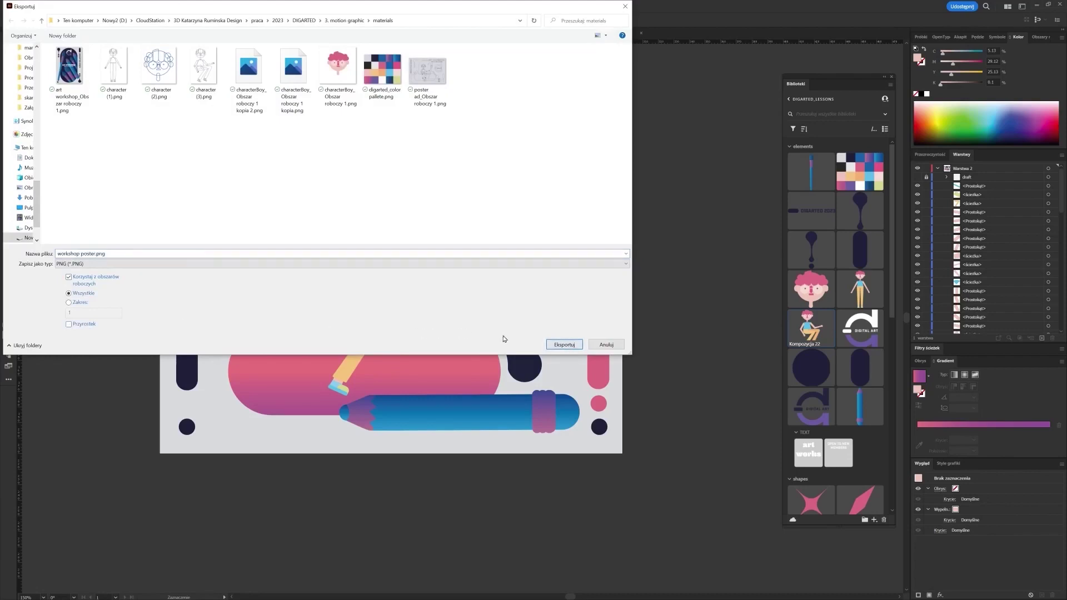
pyautogui.click(564, 345)
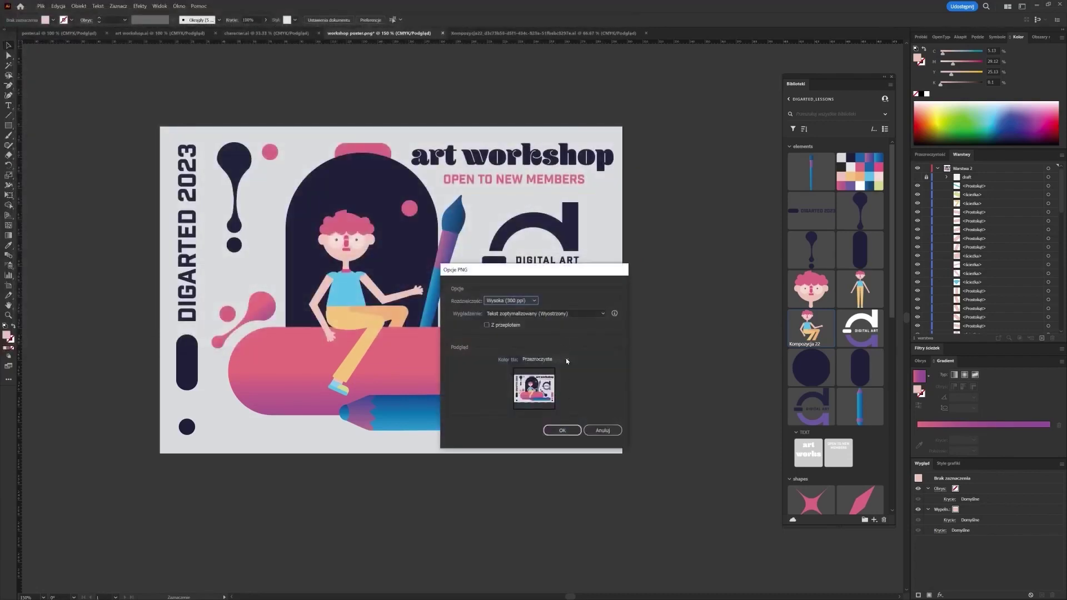
# - Set the PNG background colour to white (Białe) at high 300 ppi resolution and complete the export
pyautogui.click(566, 357)
pyautogui.click(545, 378)
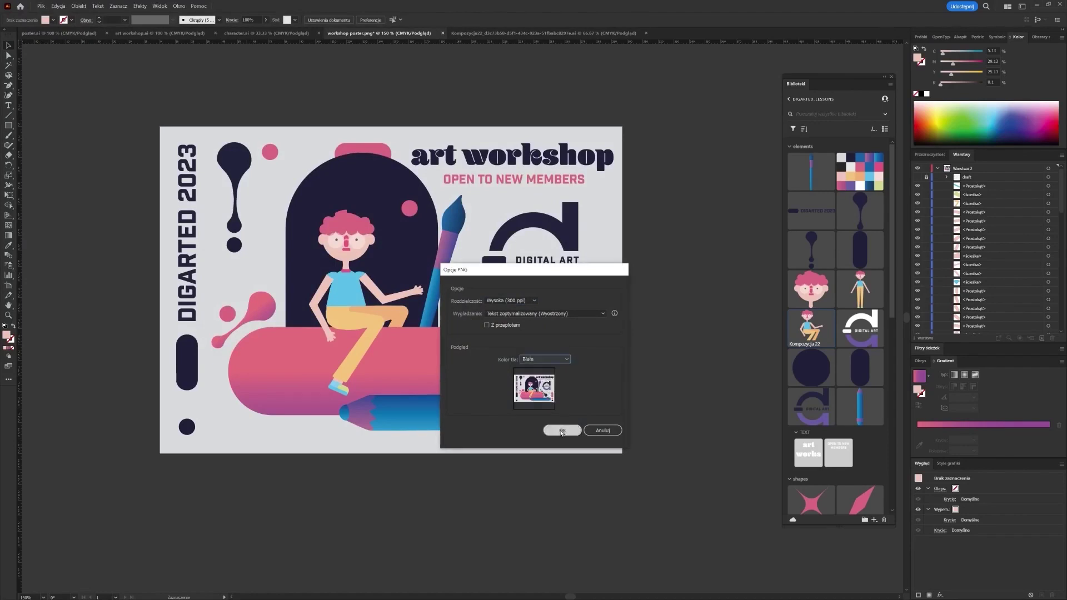
pyautogui.click(562, 431)
# - Save a copy of the poster as Adobe PDF in the materials folder, replacing "kopia" in the file name with "with"
pyautogui.click(40, 6)
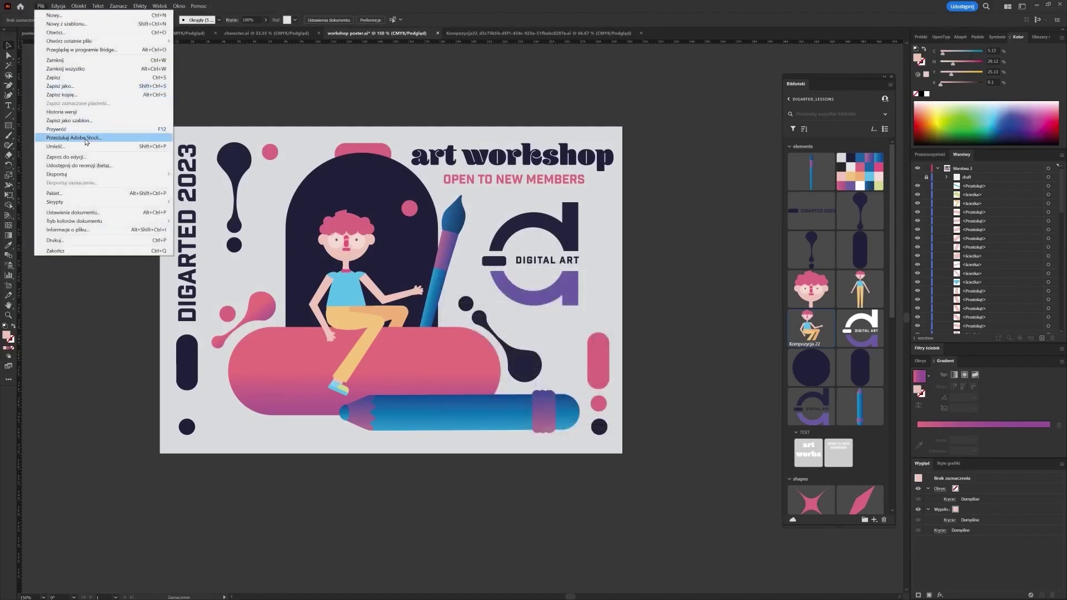
pyautogui.click(81, 95)
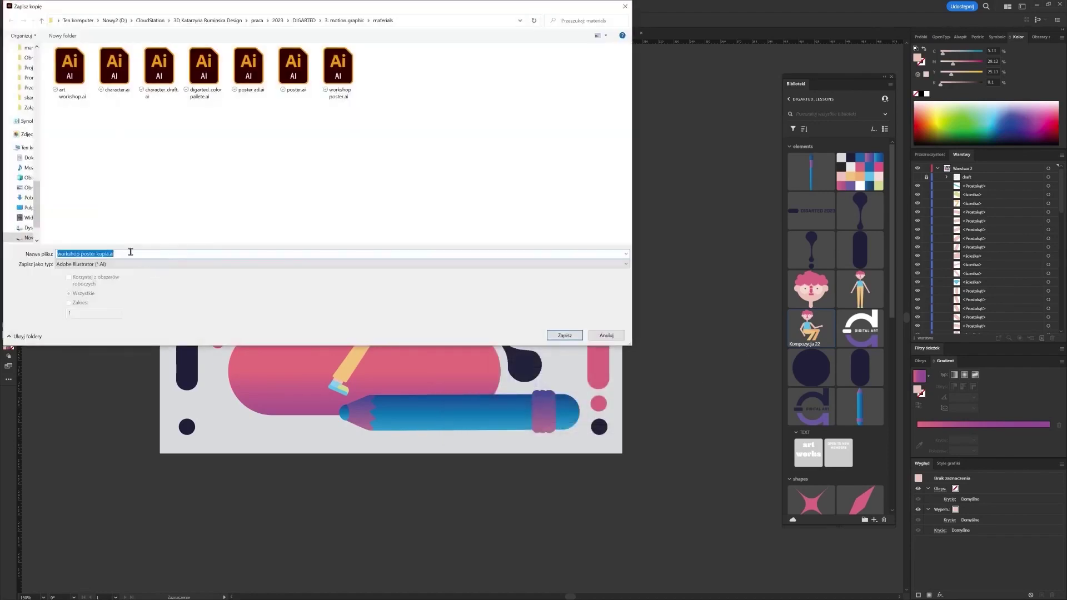
pyautogui.click(133, 264)
pyautogui.click(136, 280)
pyautogui.moveTo(150, 254); pyautogui.dragTo(98, 254)
pyautogui.write('with')
pyautogui.press('Return')
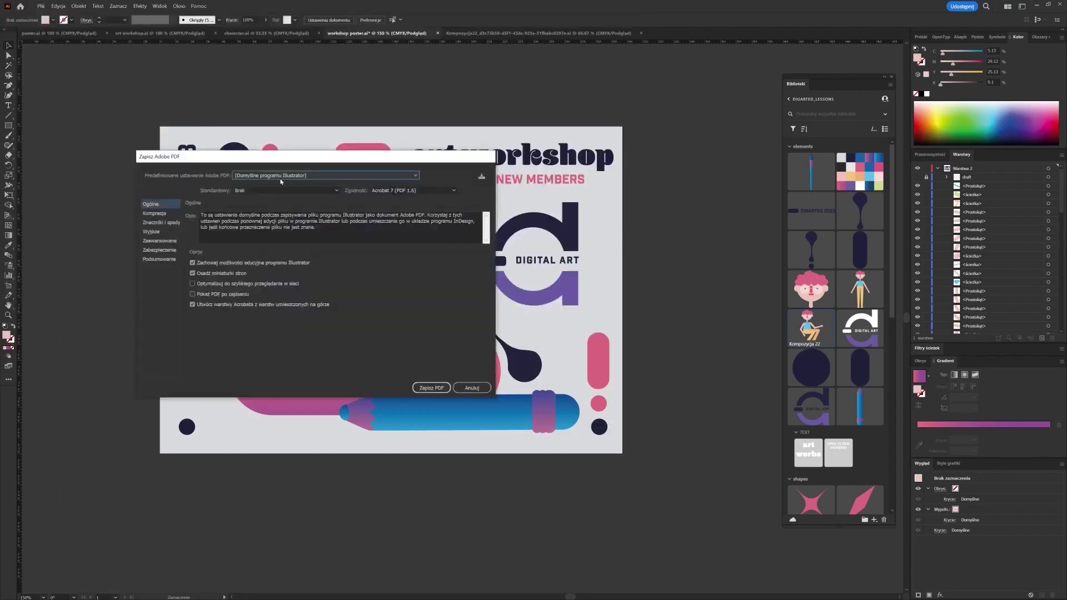
# - Apply the Jakość drukarska preset with PDF/X-4:2010, go through the marks, output, advanced and security settings, and save the PDF
pyautogui.click(166, 222)
pyautogui.click(159, 231)
pyautogui.click(159, 240)
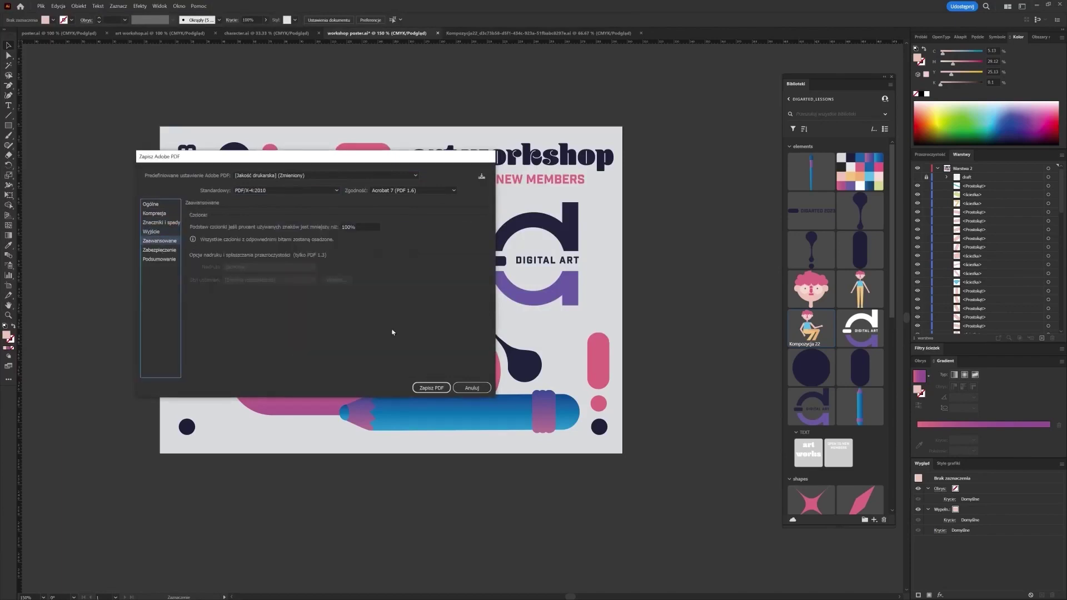
pyautogui.click(160, 249)
pyautogui.click(430, 387)
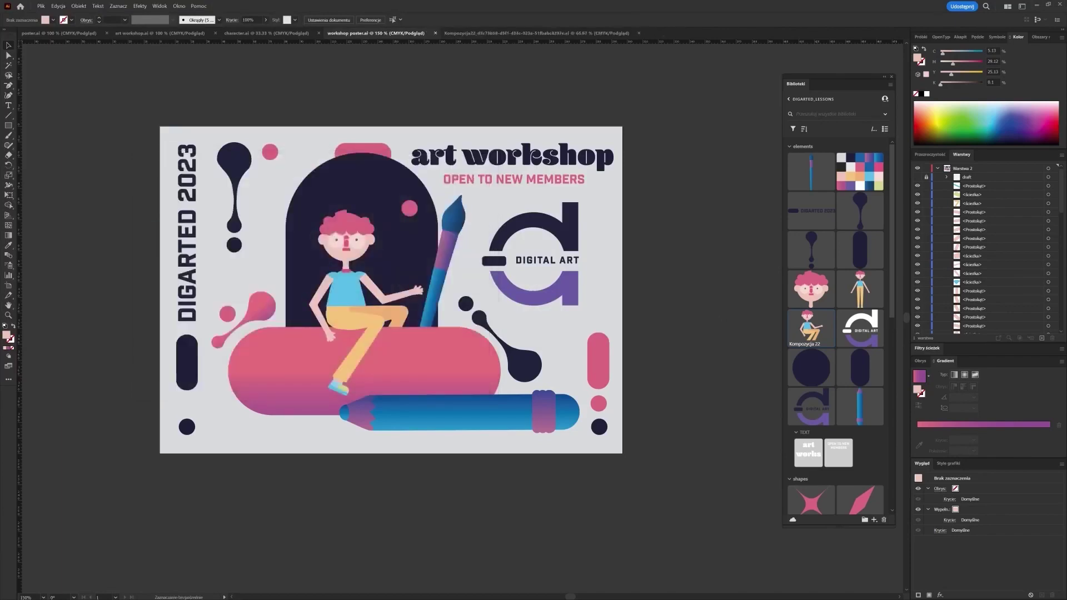
# - Switch to the materials folder in File Explorer and open the exported "workshop poster.png" to check it
pyautogui.hotkey('alt', 'Tab')
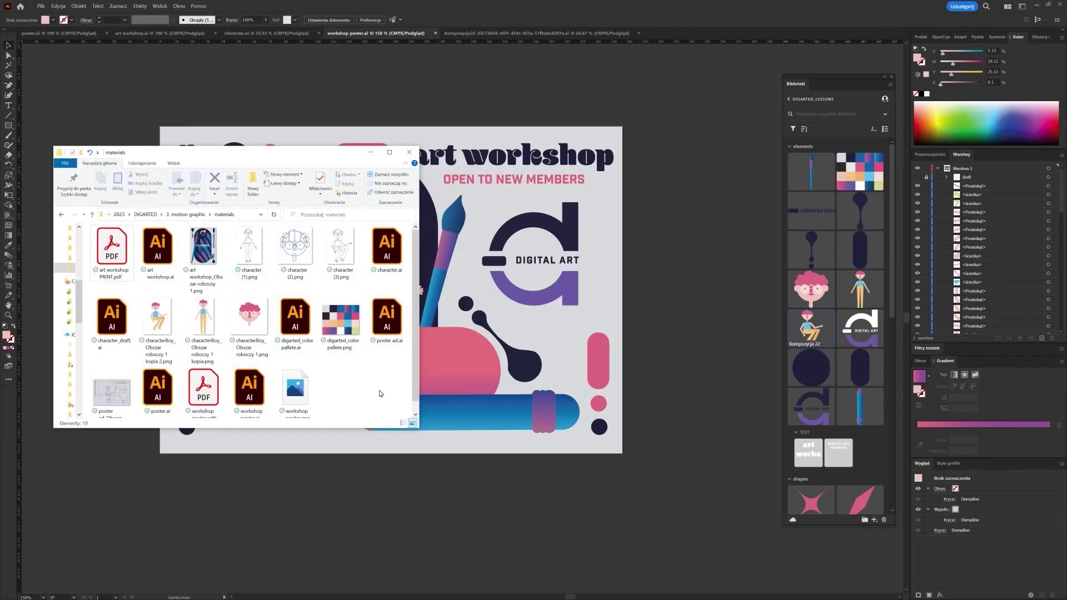
pyautogui.doubleClick(300, 392)
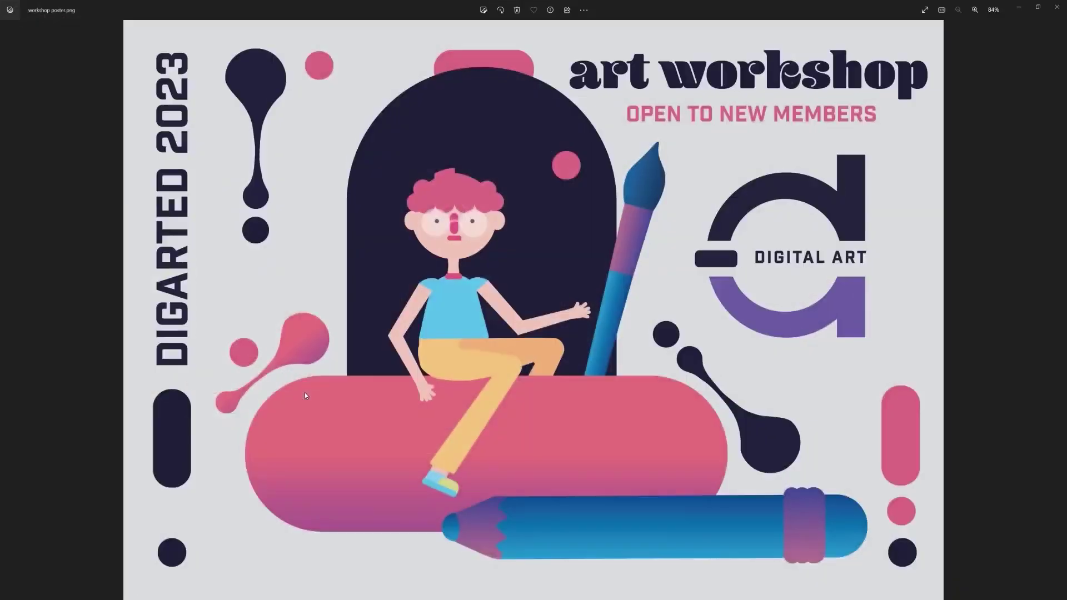